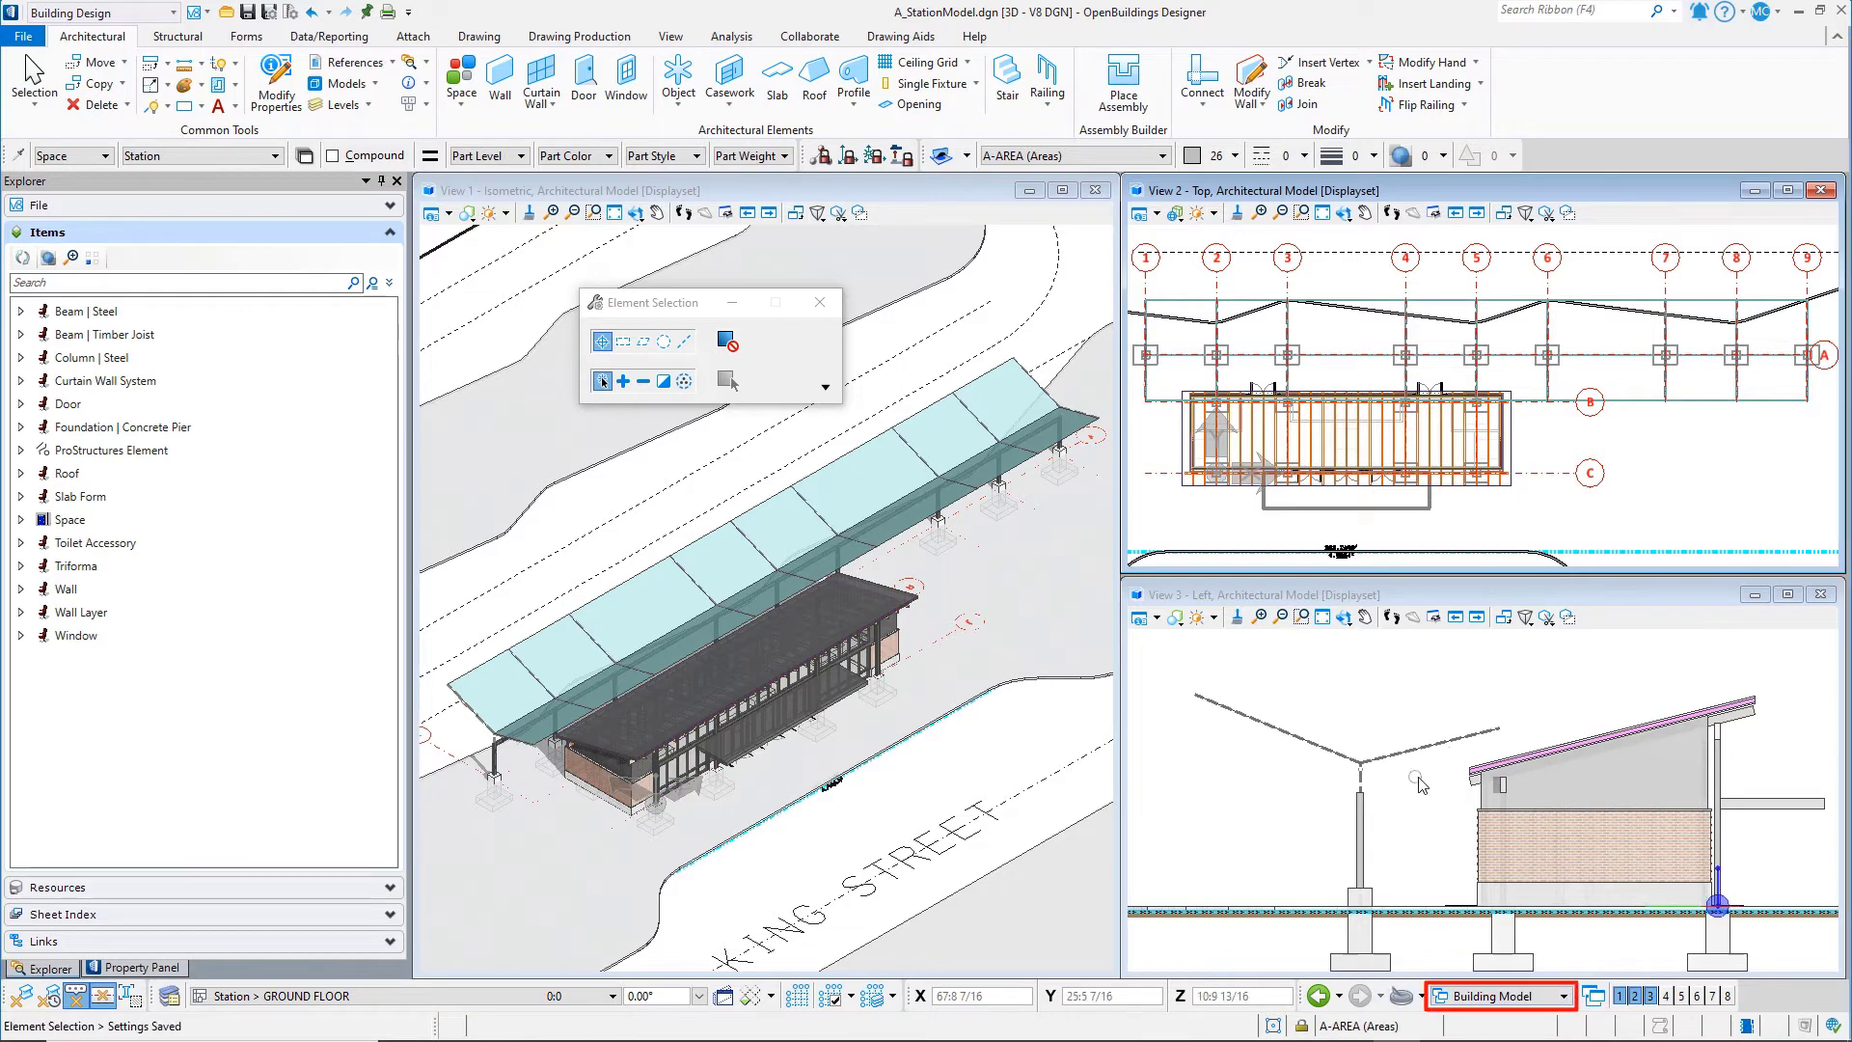
- Isolate the station building's ground-floor elements by selecting them in the Left view and setting them as the displayset
{"action": "mouse_move", "coordinate": [1429, 765]}
{"action": "left_mouse_down"}
{"action": "mouse_move", "coordinate": [1466, 797]}
{"action": "mouse_move", "coordinate": [1716, 894]}
{"action": "mouse_move", "coordinate": [1765, 944]}
{"action": "left_mouse_up"}
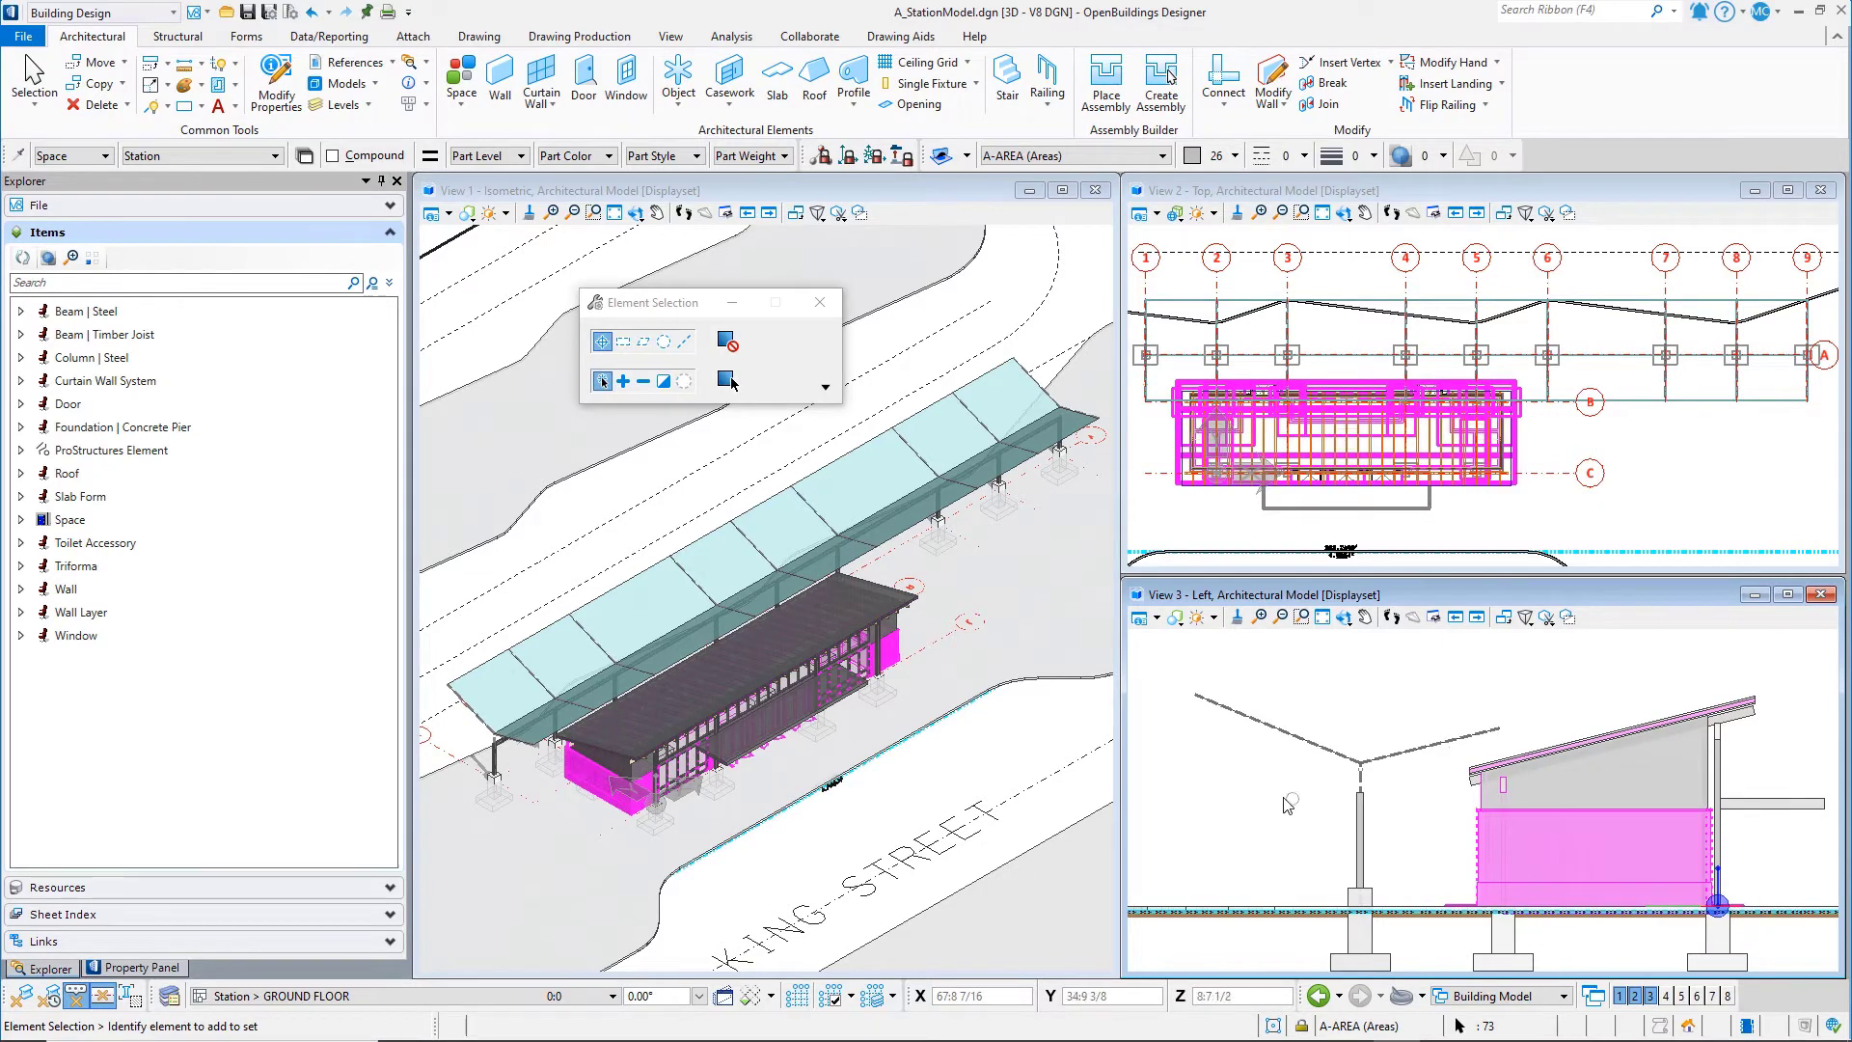
{"action": "right_click", "coordinate": [1240, 804]}
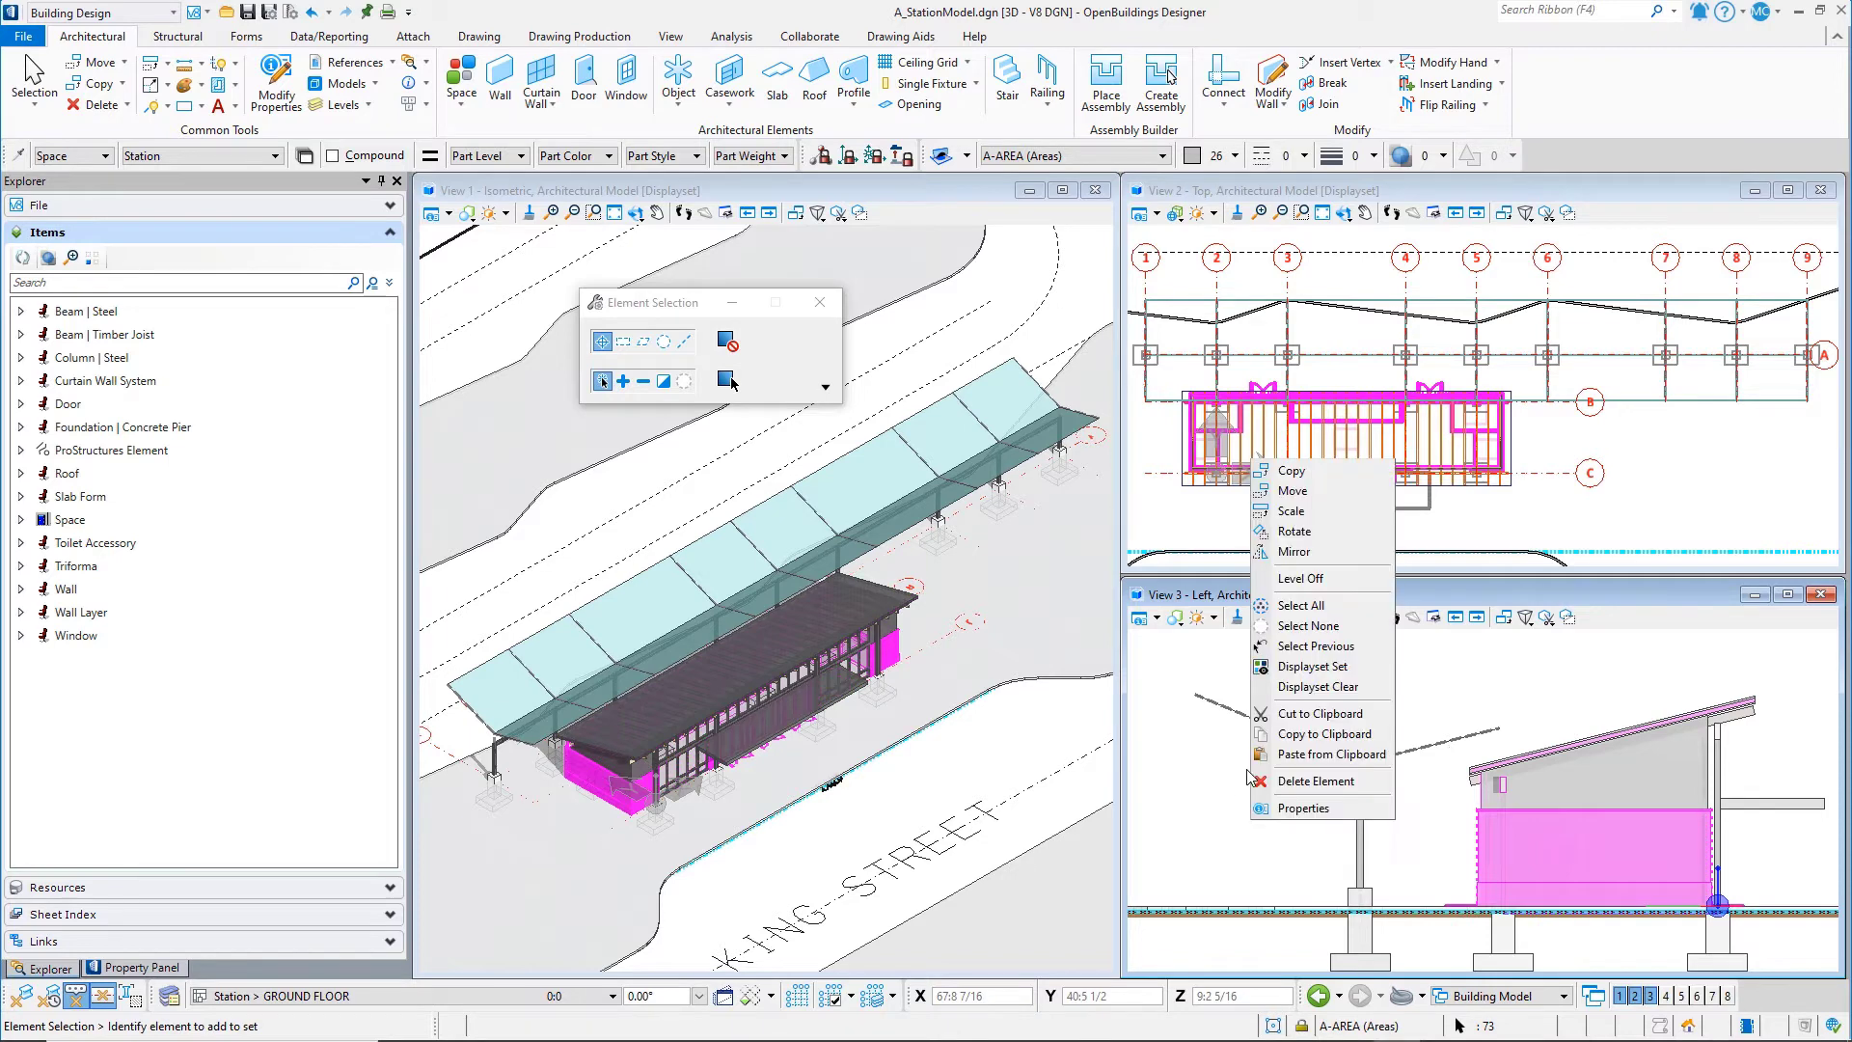
{"action": "left_click", "coordinate": [1283, 673]}
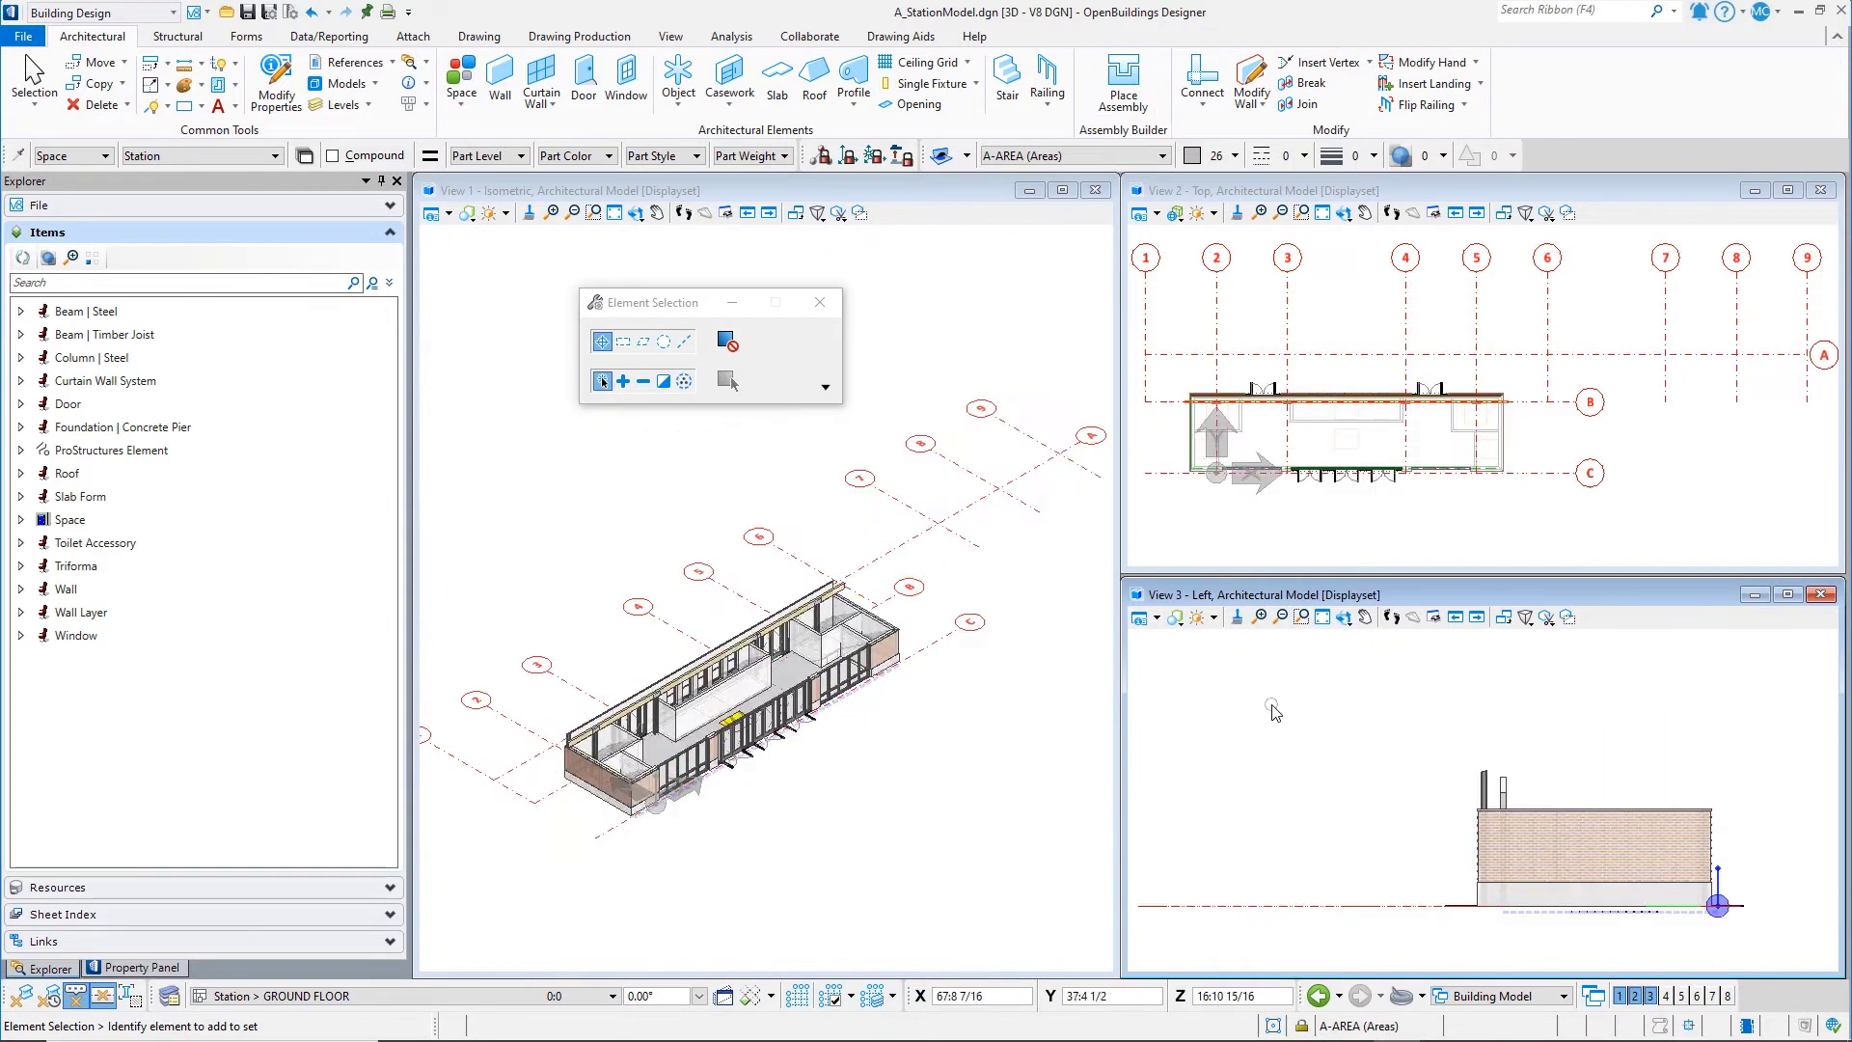
- Maximize the Top view and load the architectural assembly Toilet-Womens-2 for placement
{"action": "left_click", "coordinate": [1789, 192]}
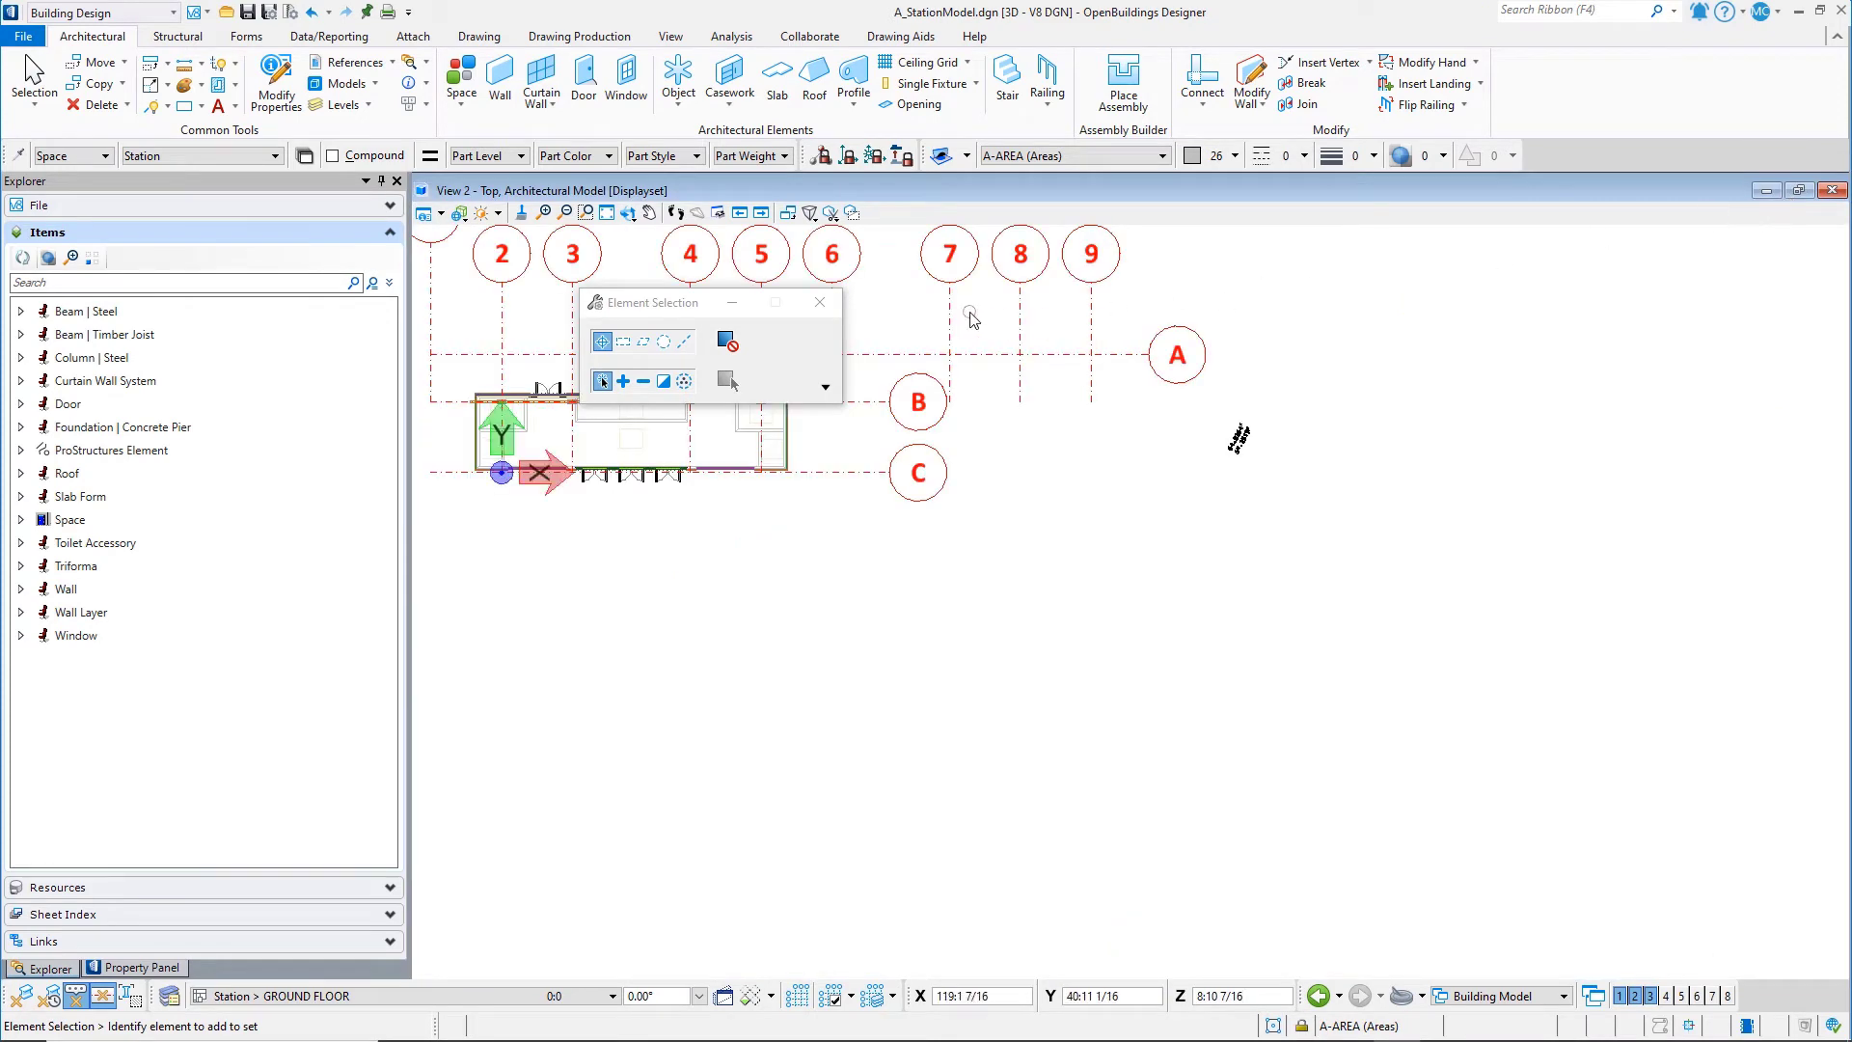
{"action": "left_click_drag", "start_coordinate": [680, 308], "coordinate": [555, 579]}
{"action": "scroll", "coordinate": [465, 432], "scroll_direction": "up", "scroll_amount": 5}
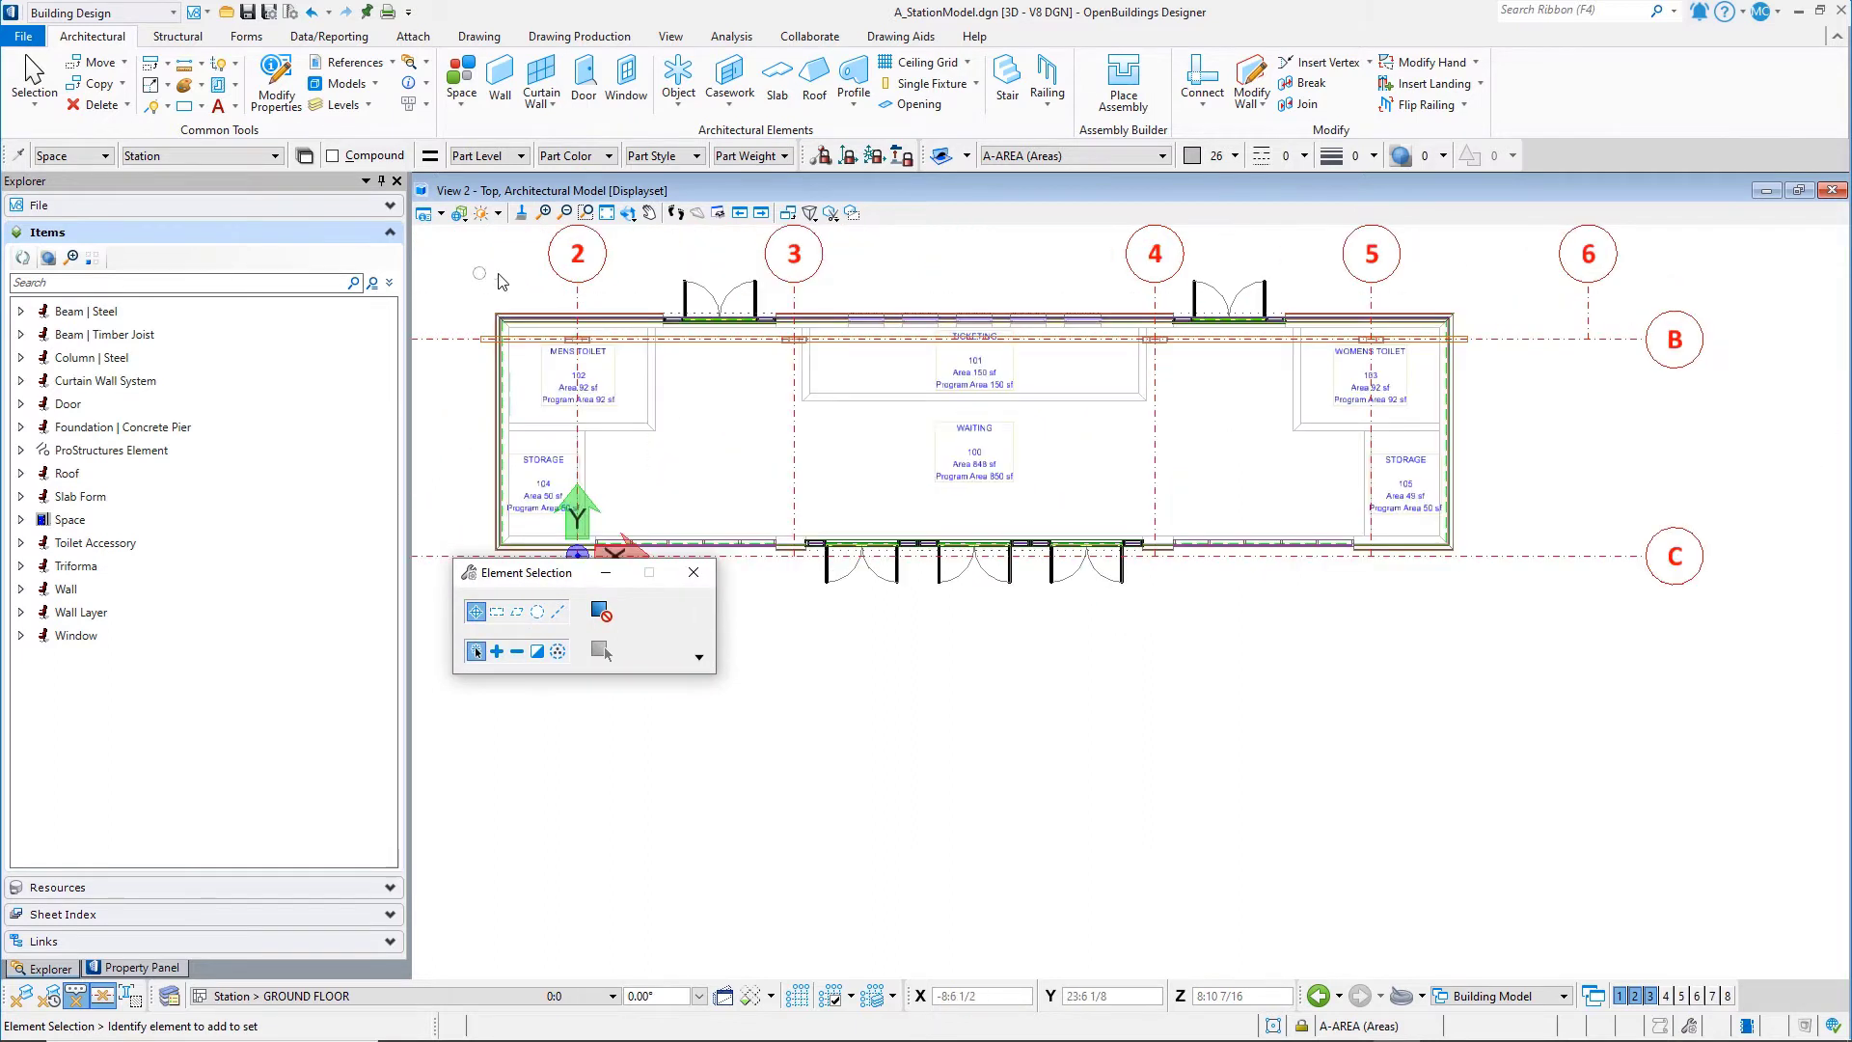
{"action": "left_click", "coordinate": [1117, 109]}
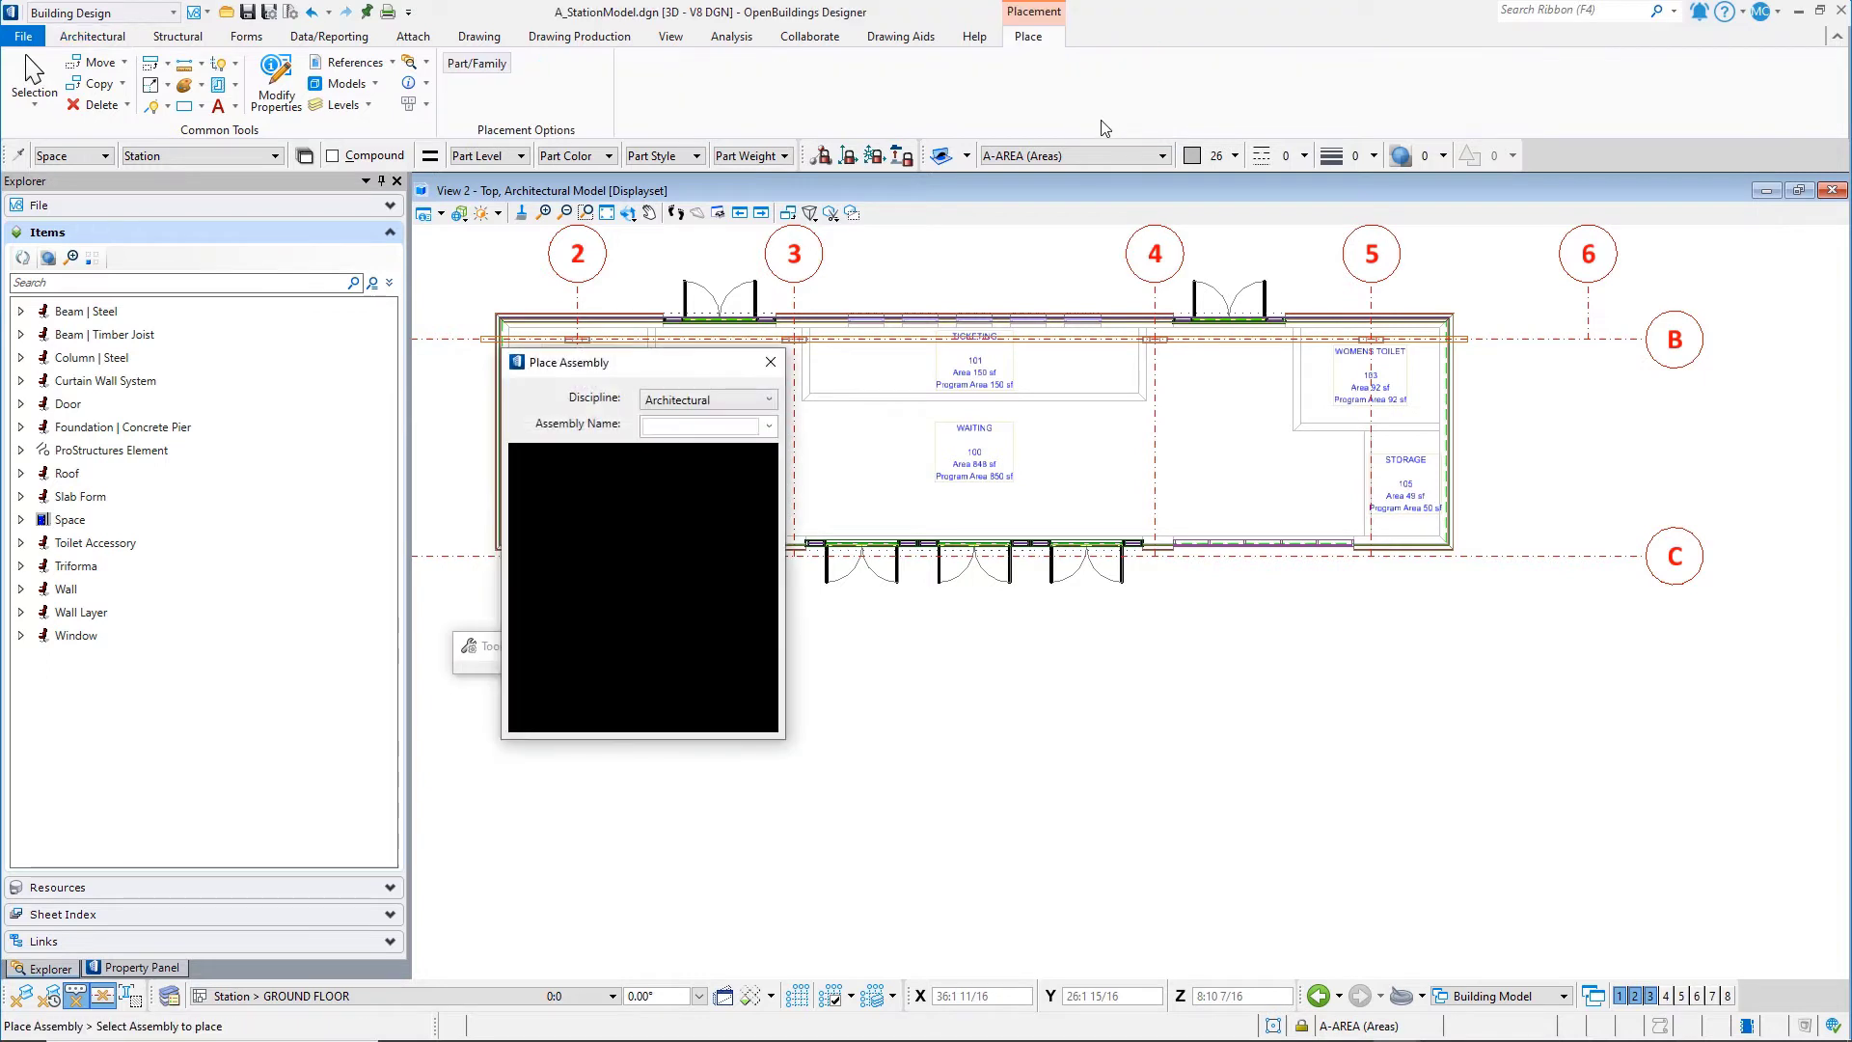
{"action": "left_click", "coordinate": [769, 427]}
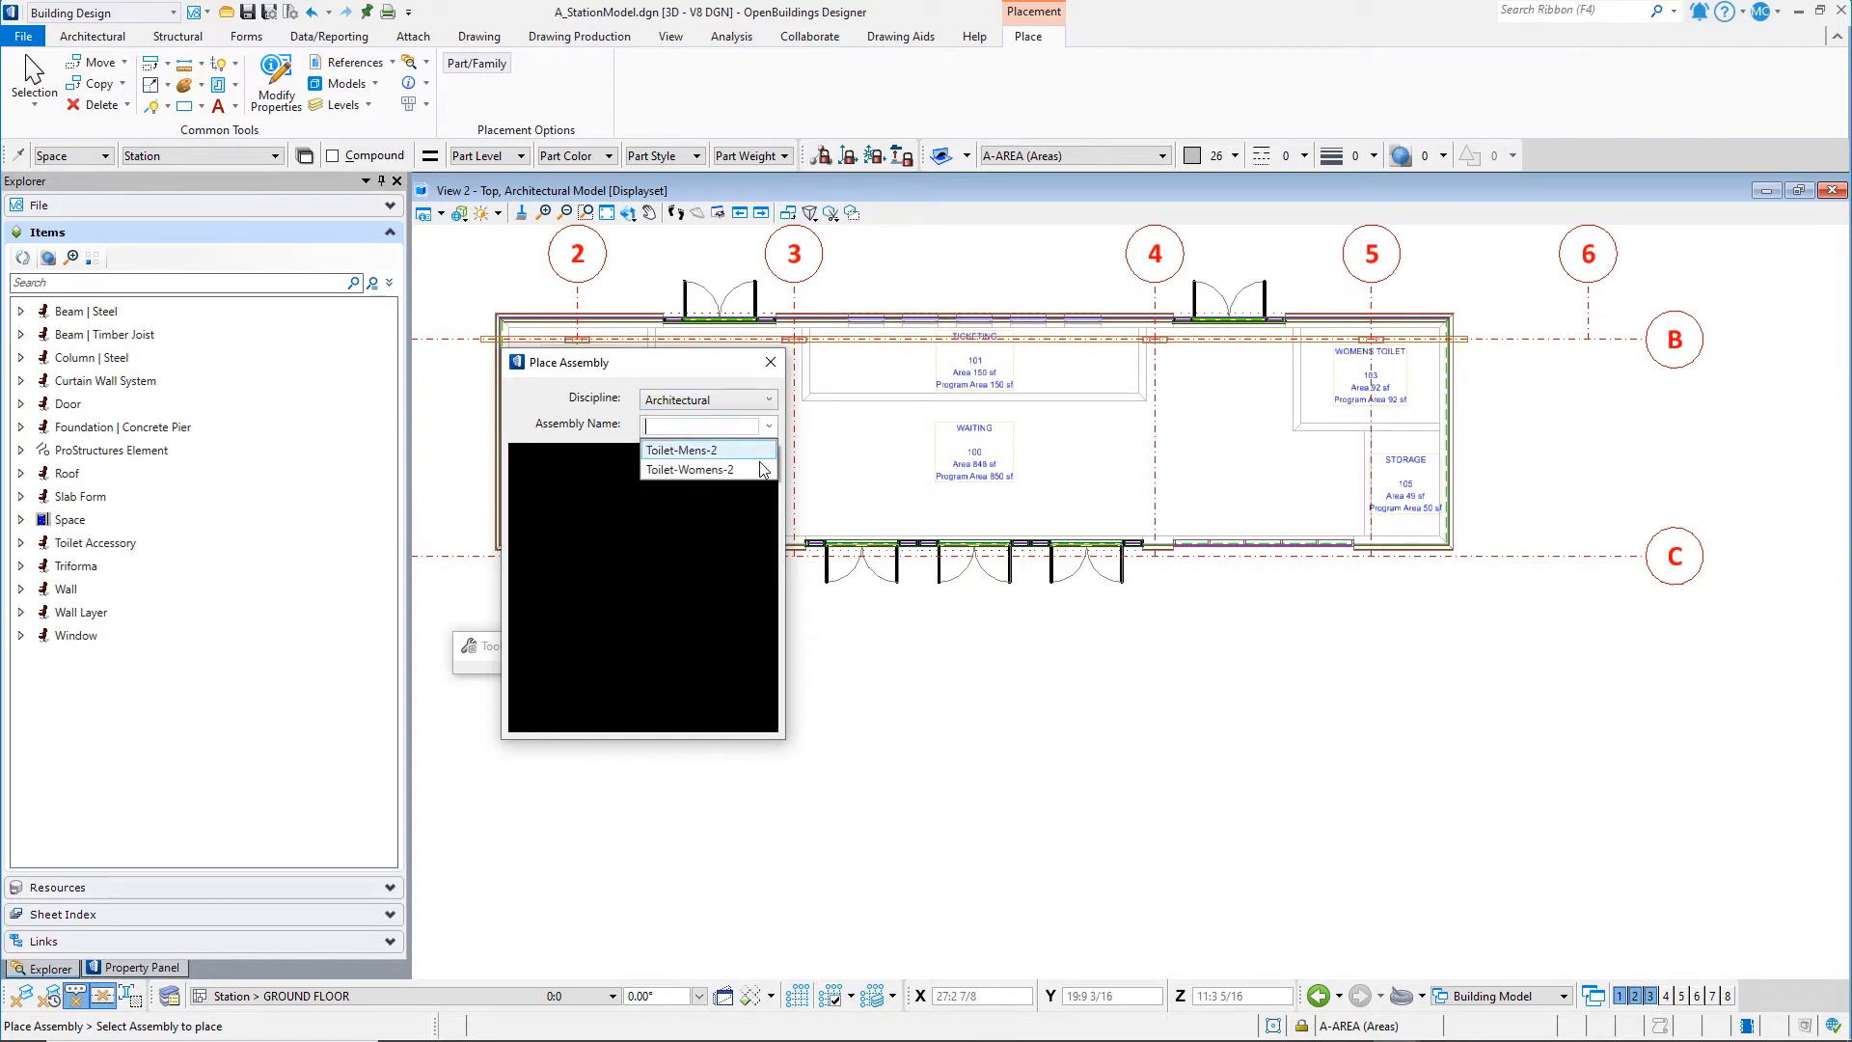
{"action": "left_click", "coordinate": [709, 470]}
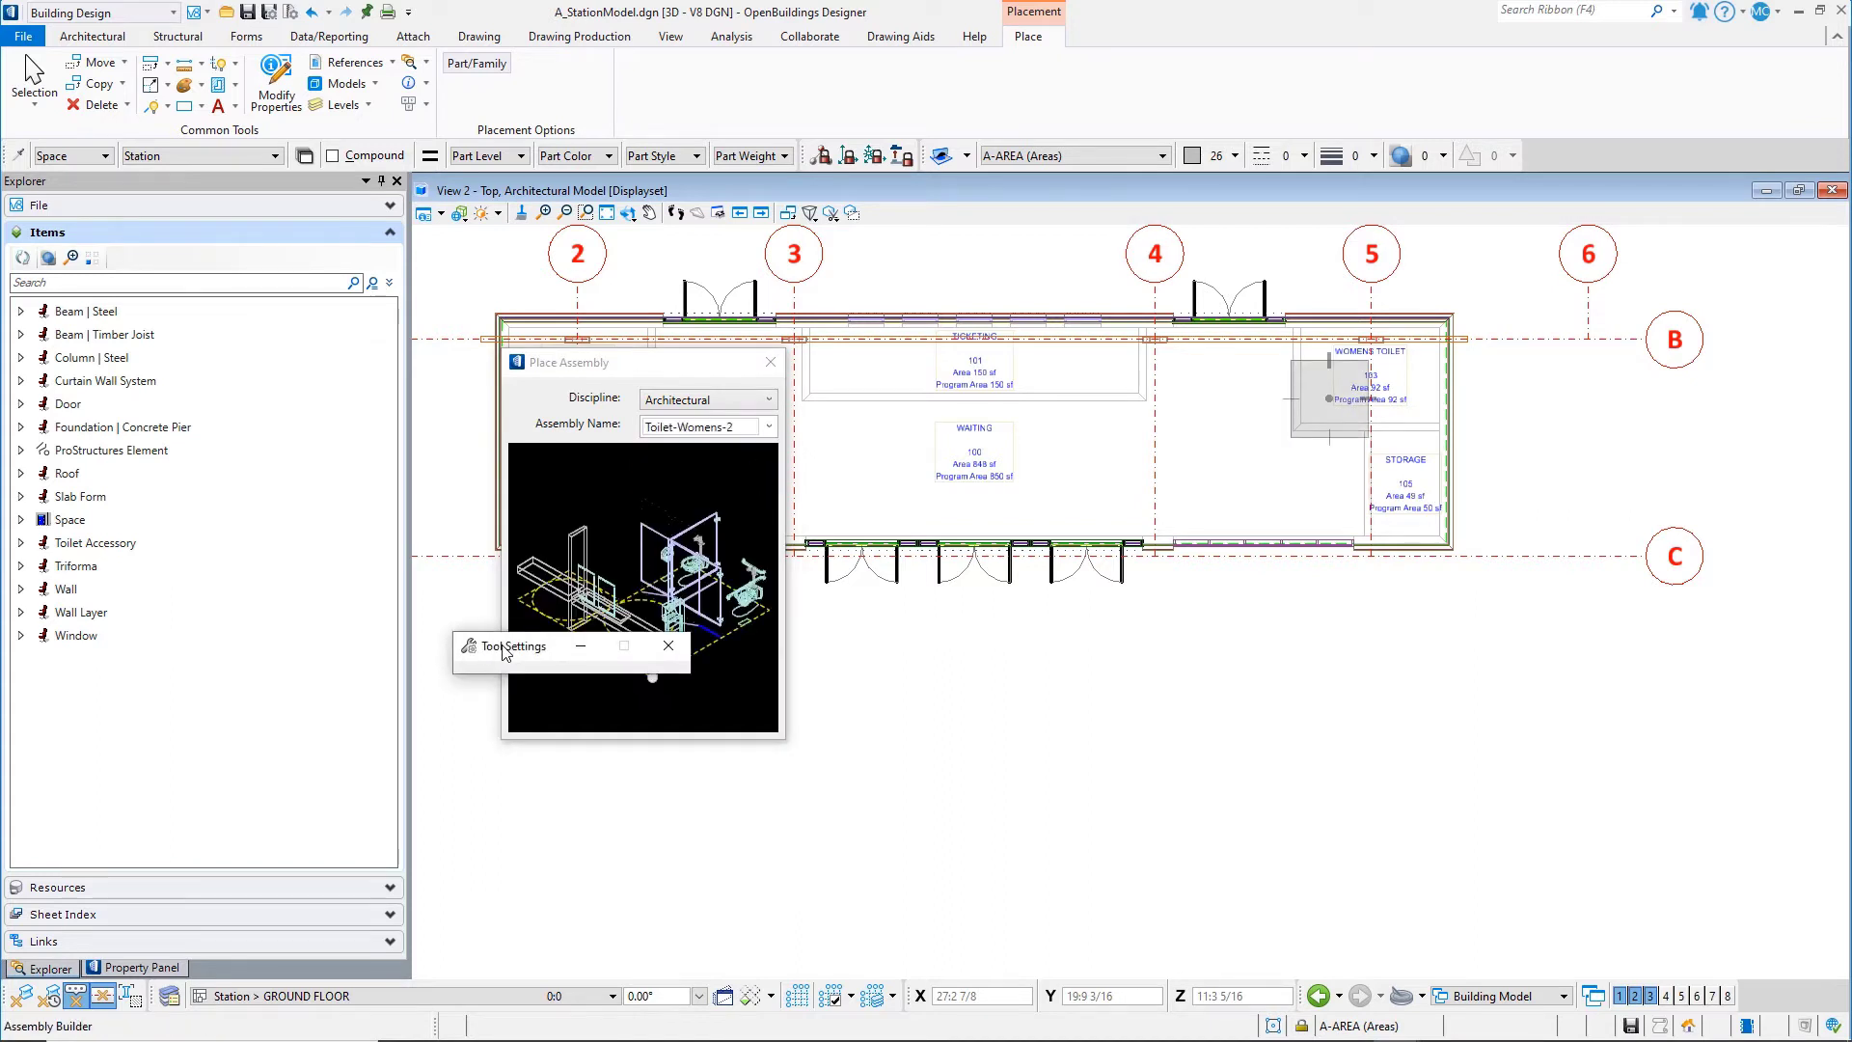
{"action": "left_click_drag", "start_coordinate": [503, 660], "coordinate": [483, 789]}
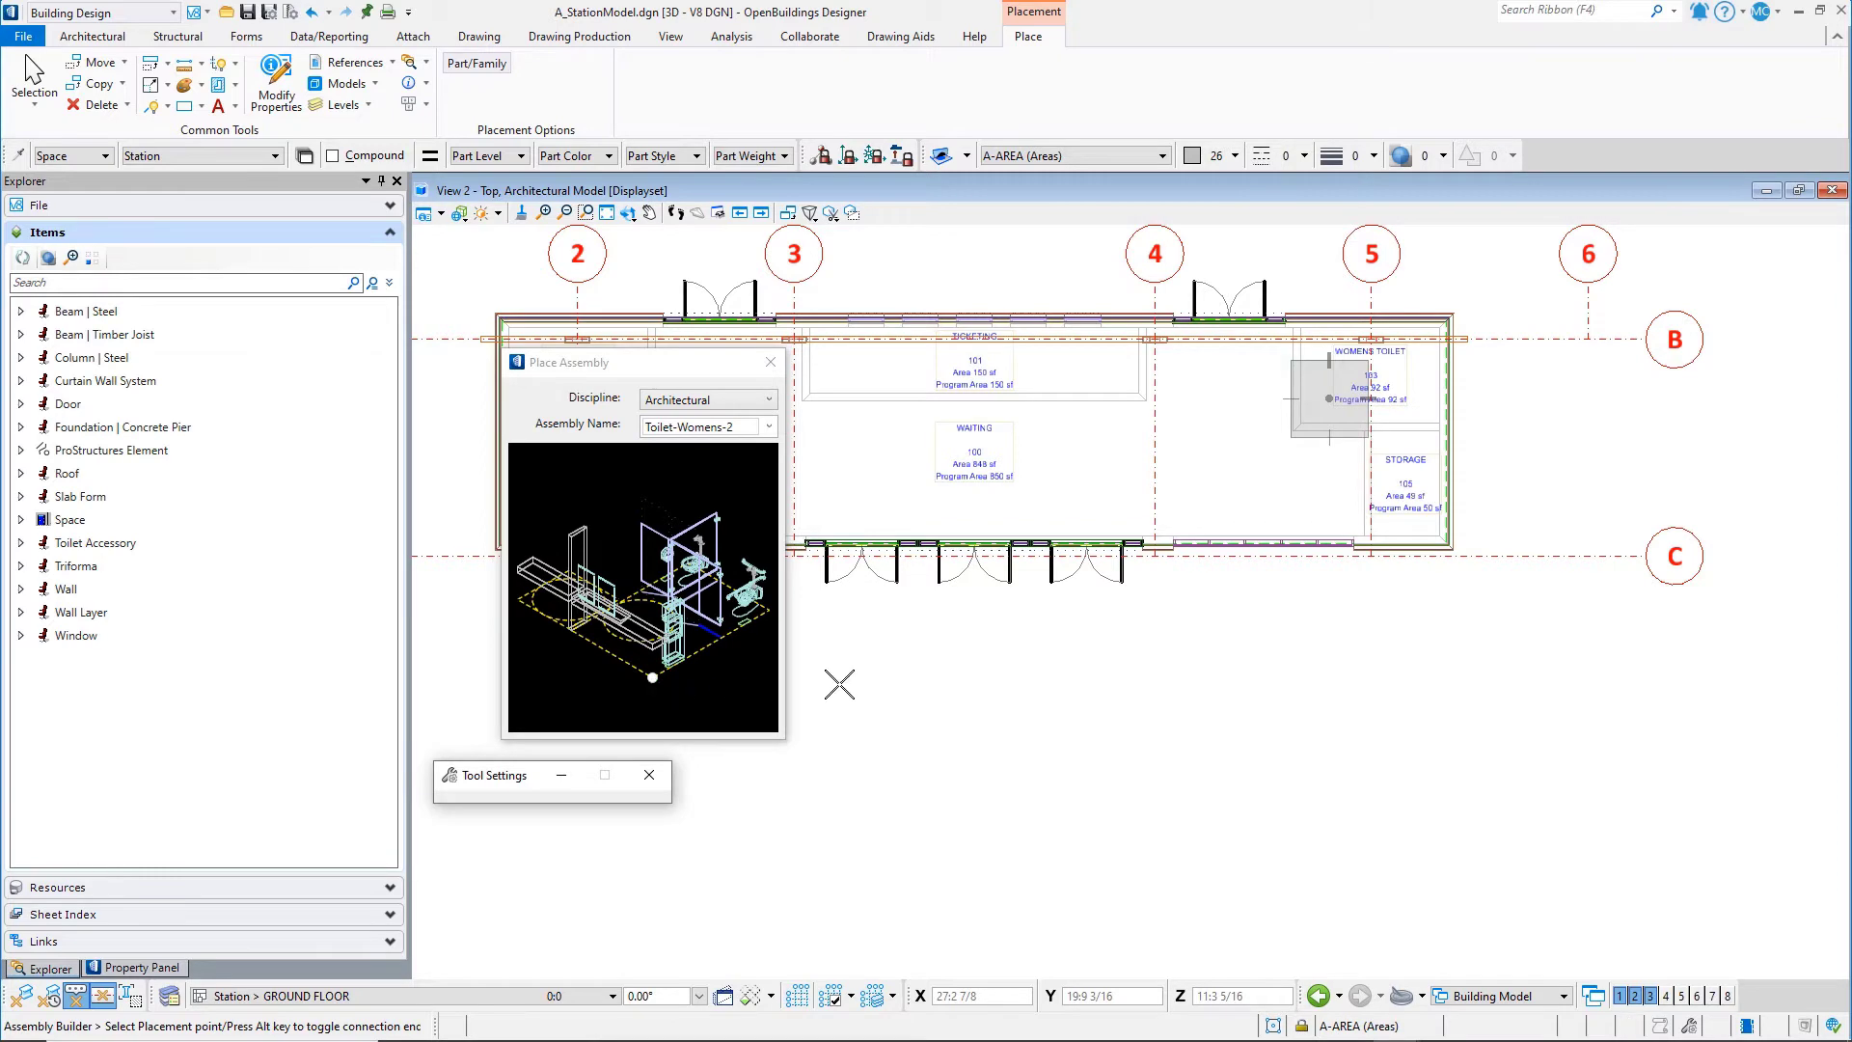
- Place the assembly at the Womens Toilet's upper-right interior corner, oriented along the room's upper wall
{"action": "scroll", "coordinate": [1437, 308], "scroll_direction": "up", "scroll_amount": 2}
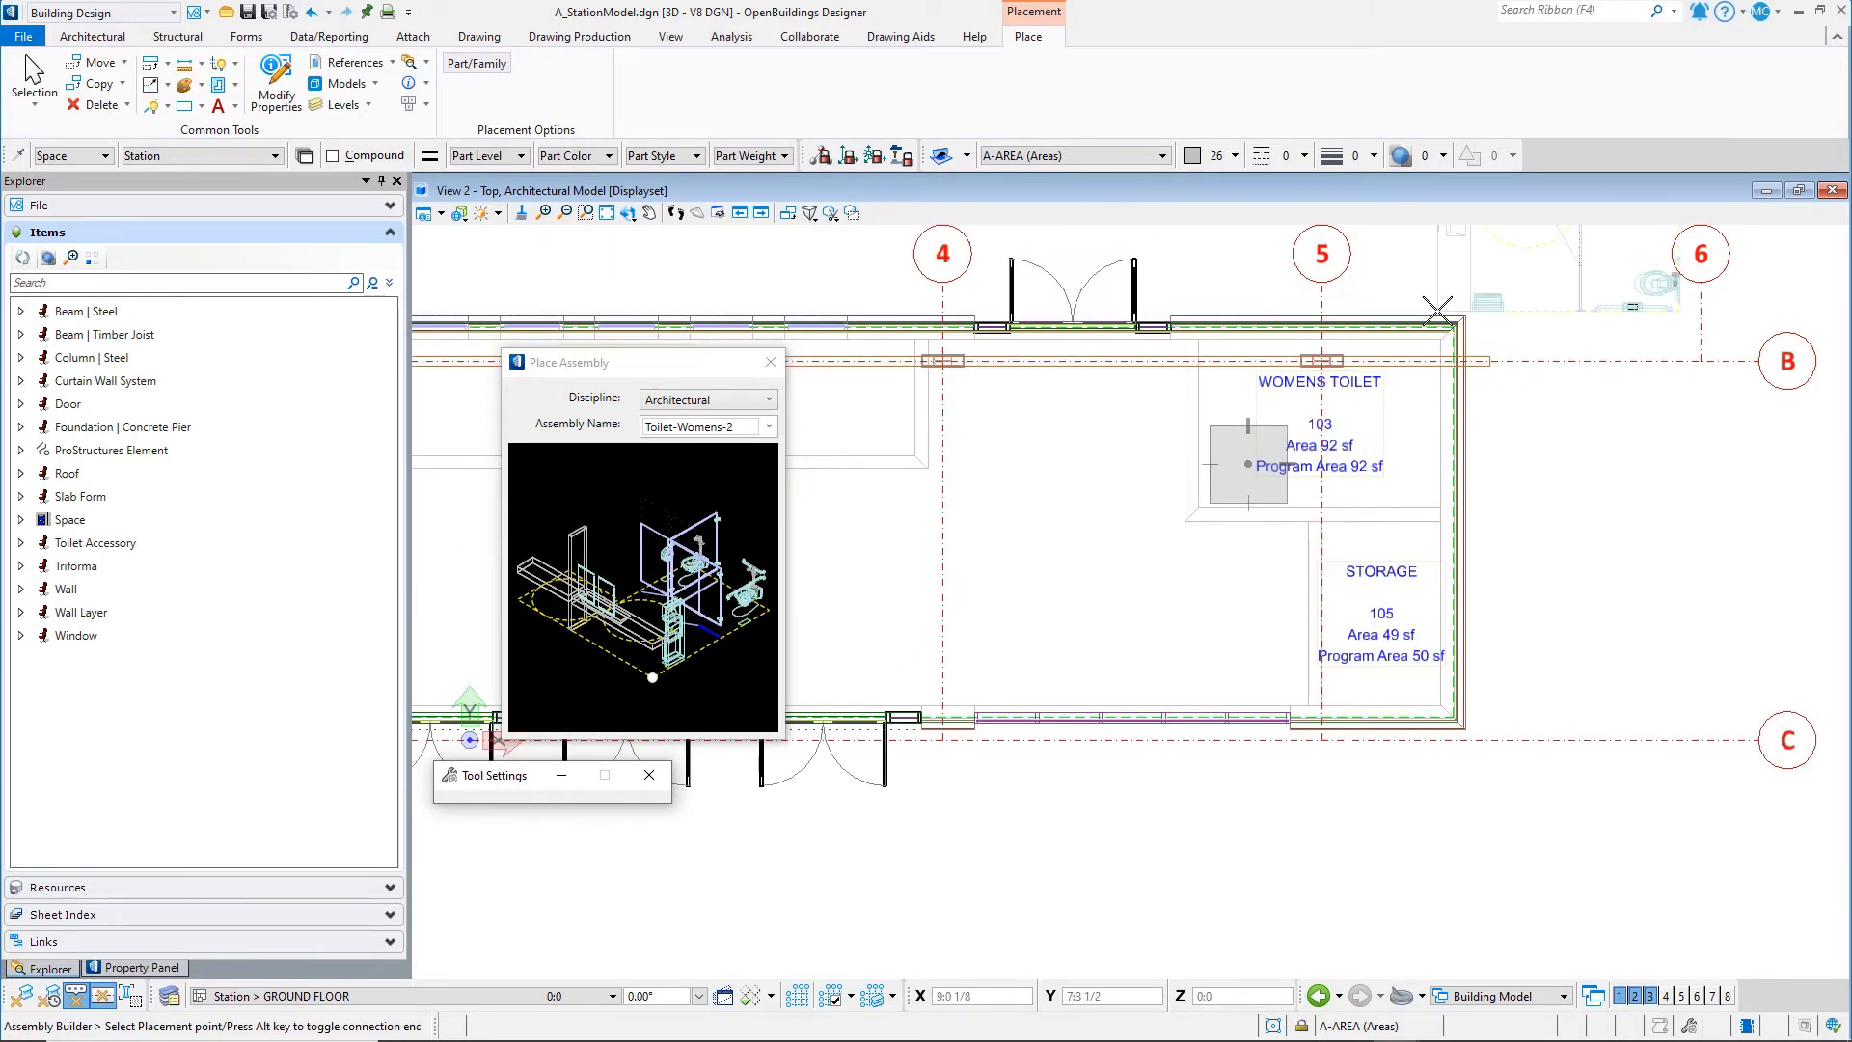
{"action": "scroll", "coordinate": [1437, 309], "scroll_direction": "up", "scroll_amount": 3}
{"action": "left_click", "coordinate": [1446, 415]}
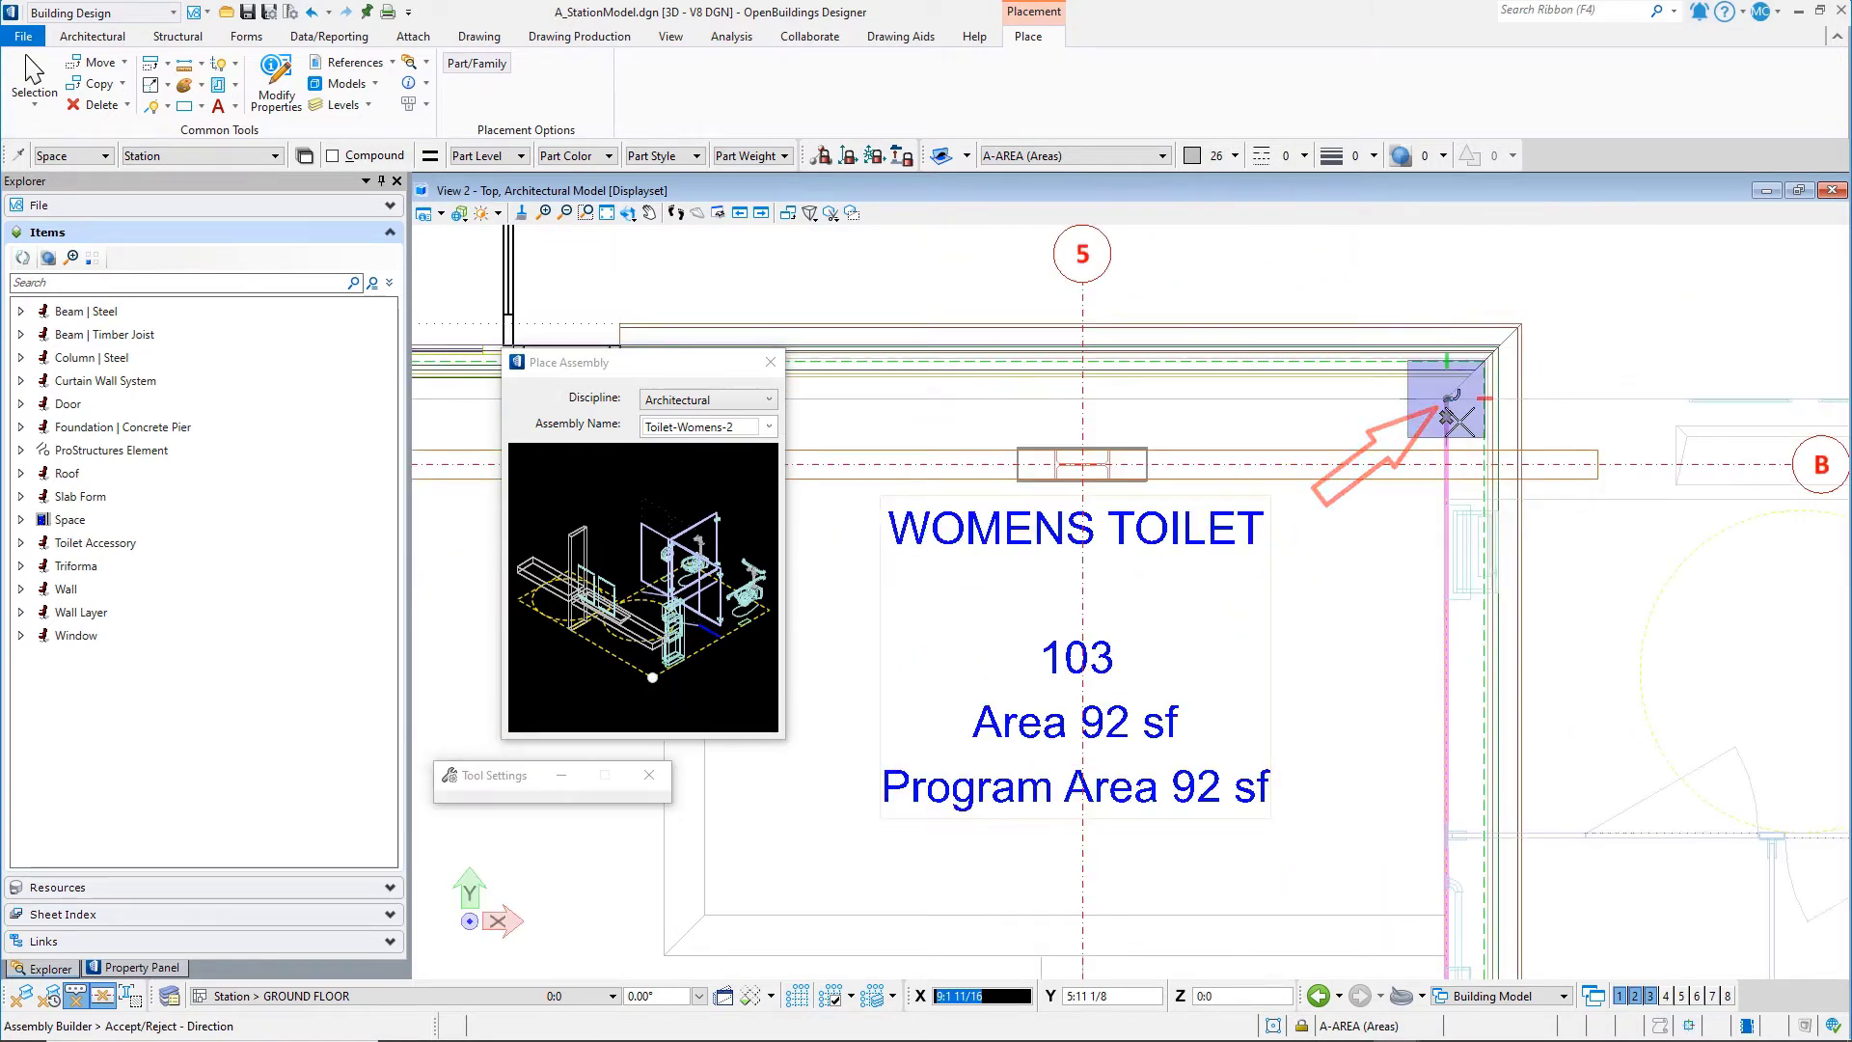
{"action": "scroll", "coordinate": [1447, 415], "scroll_direction": "down", "scroll_amount": 2}
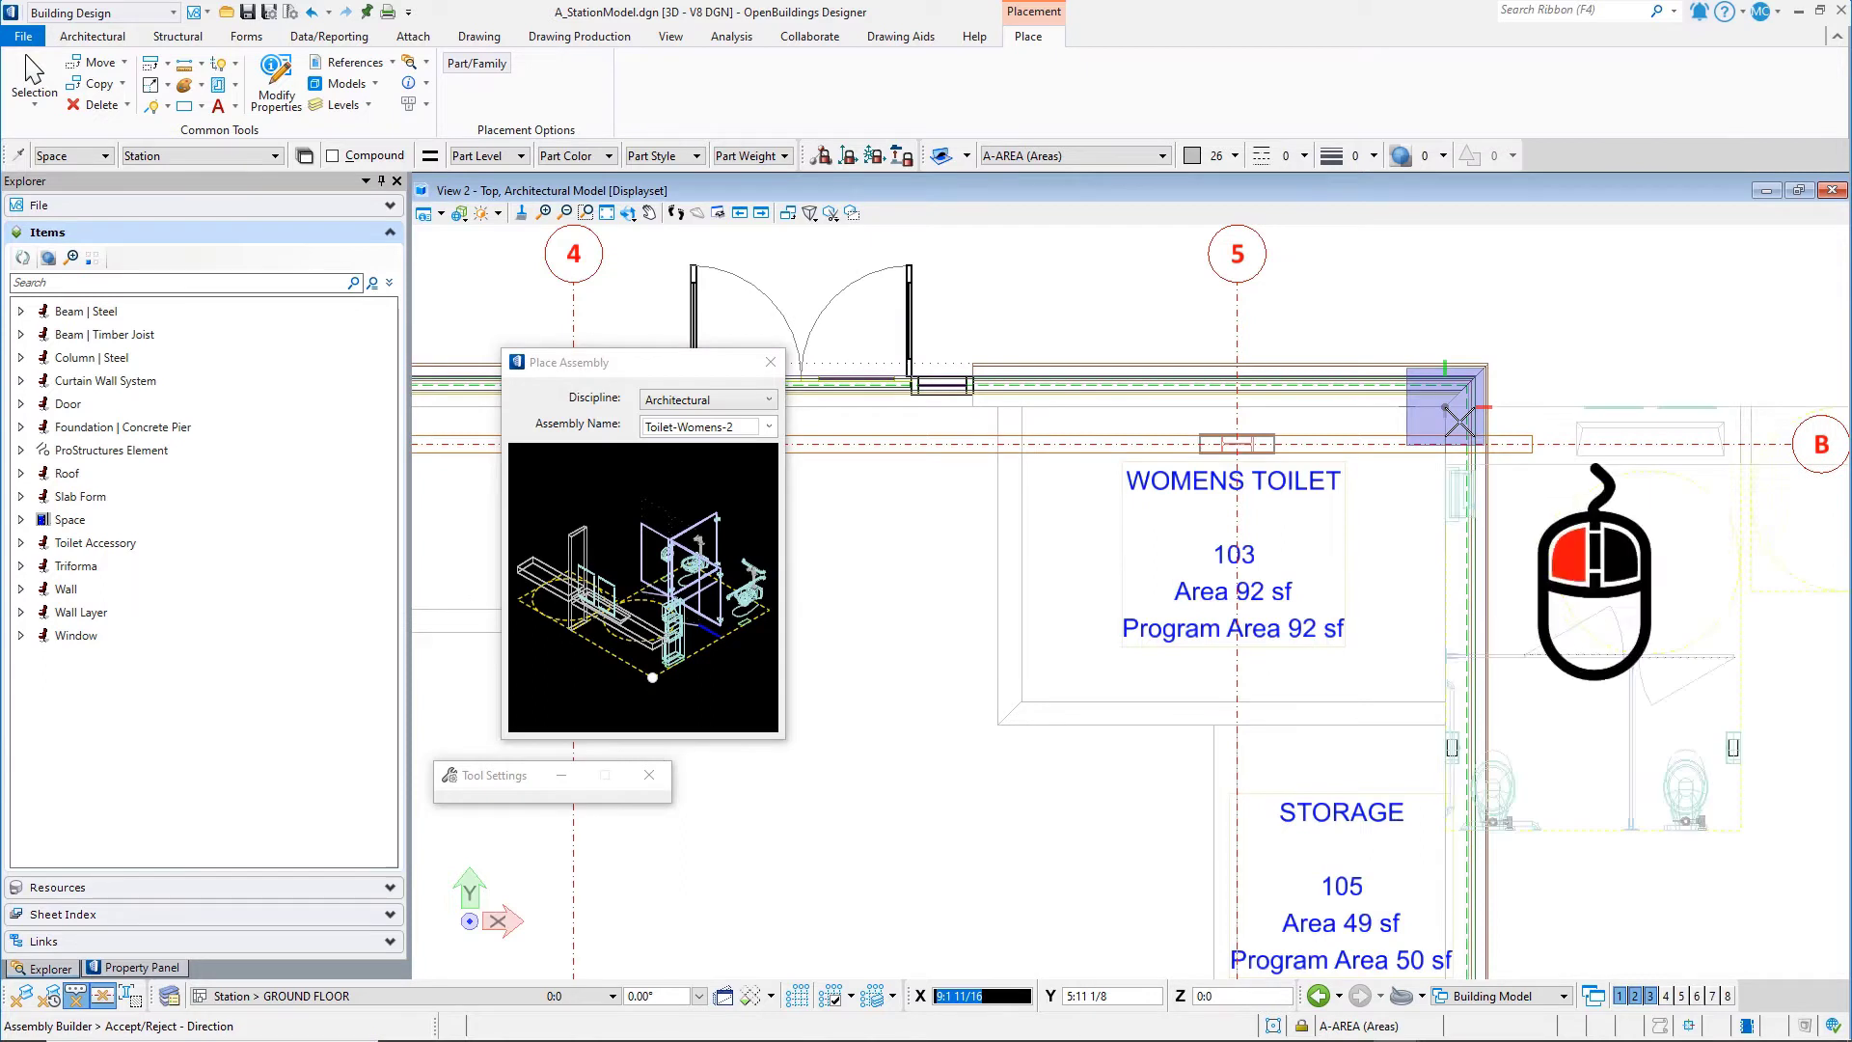
{"action": "left_click", "coordinate": [1191, 408]}
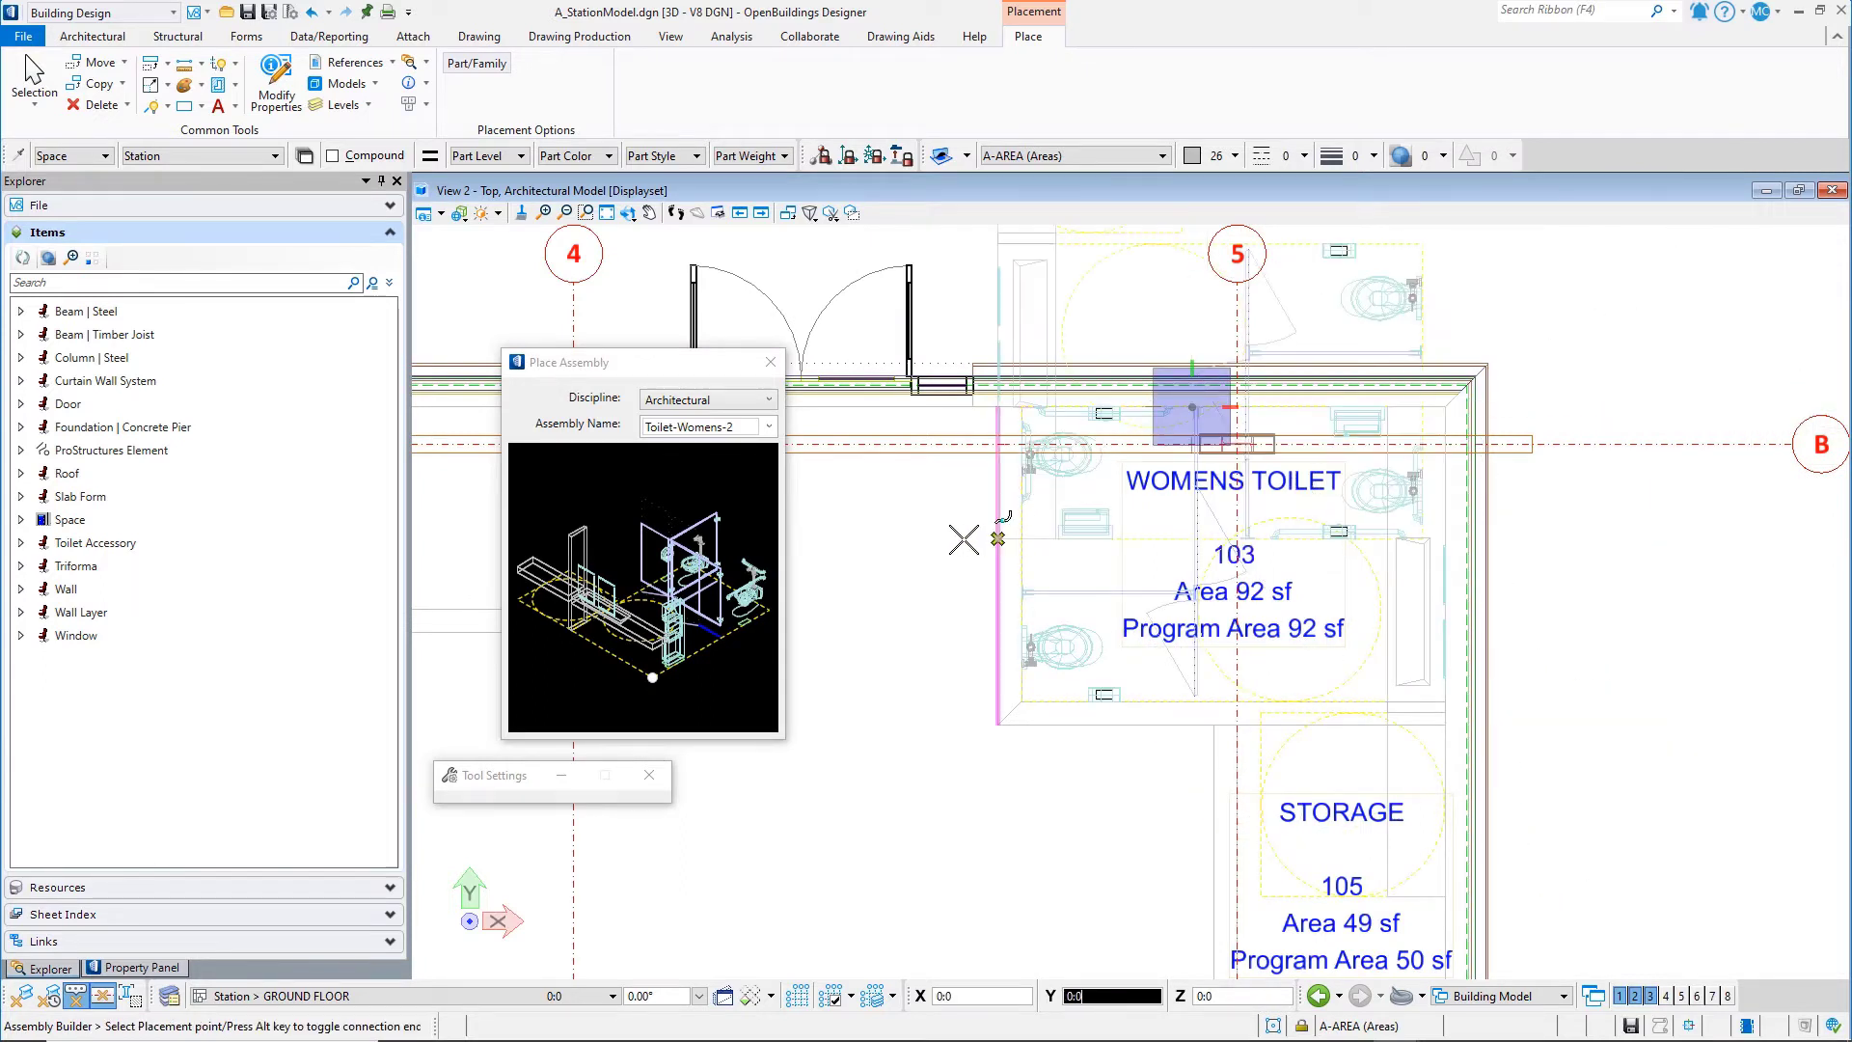
{"action": "key", "text": "Escape"}
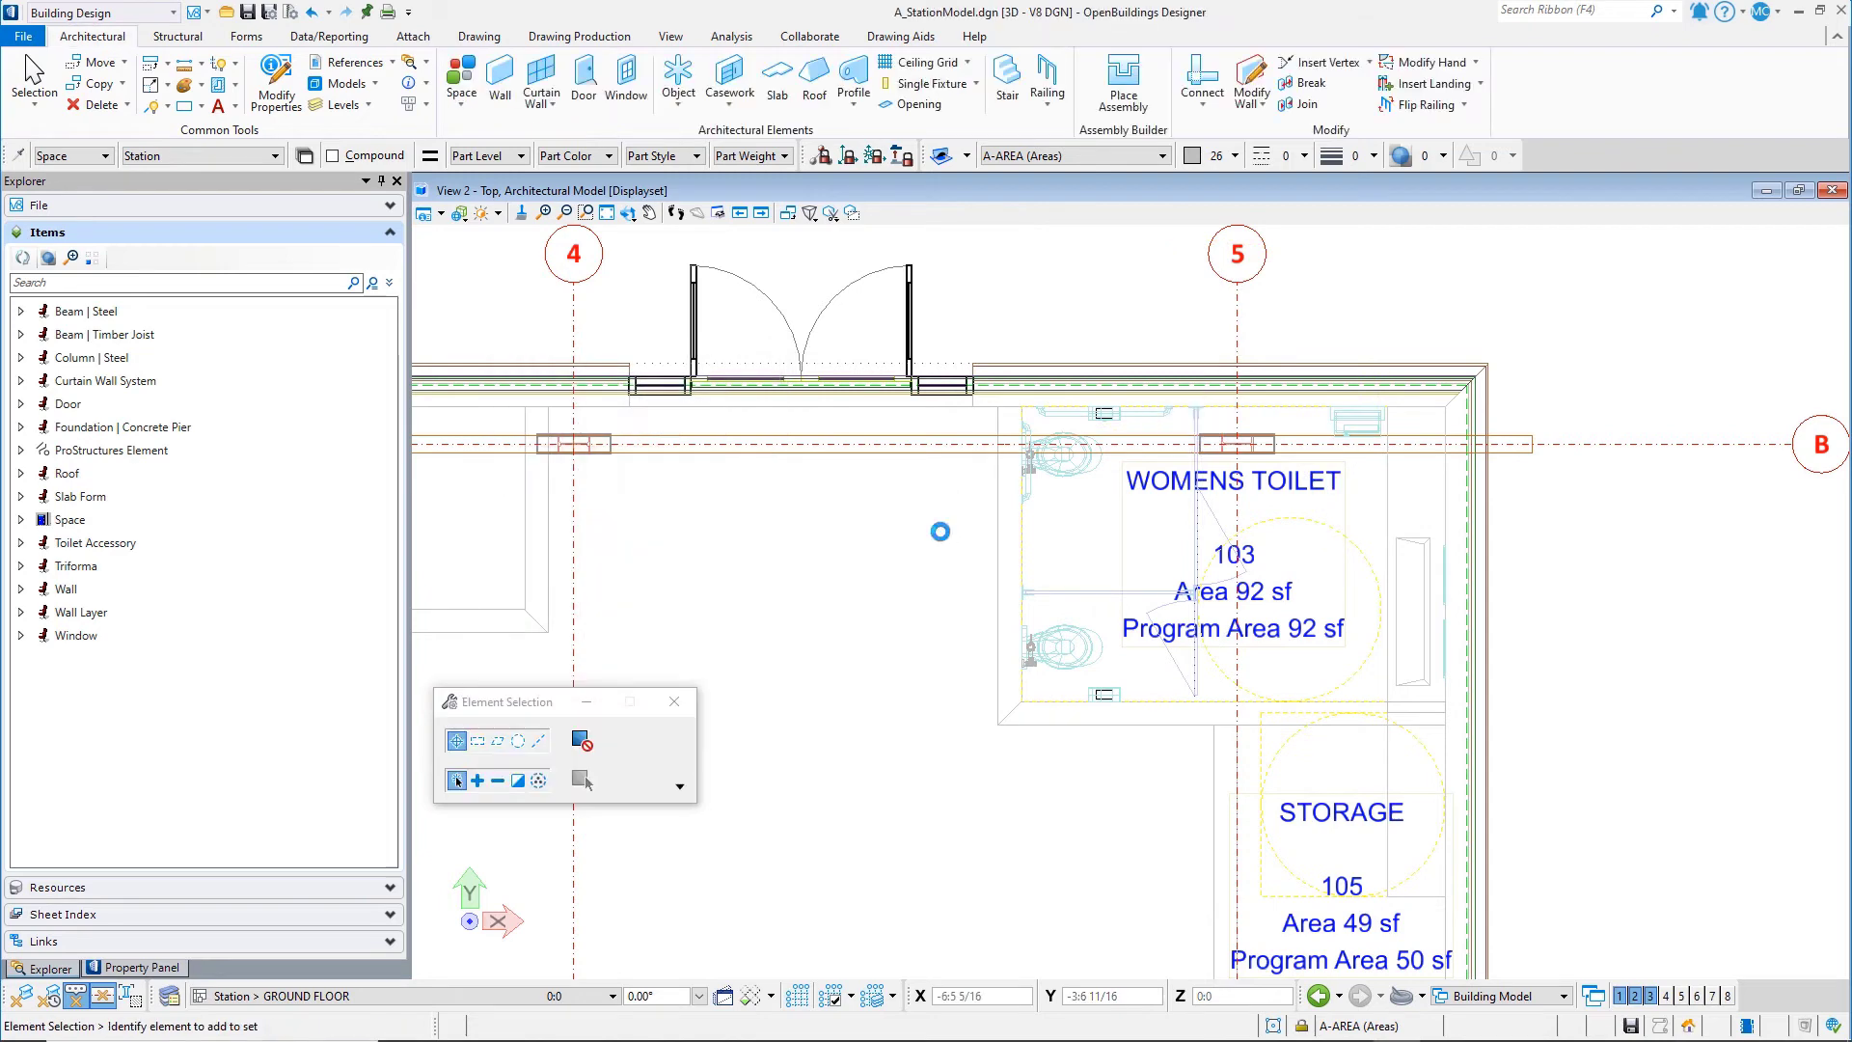
- Copy the wall between the Womens Toilet and Storage 105 down to the lower edge of the assembly's clearance square
{"action": "scroll", "coordinate": [941, 531], "scroll_direction": "down", "scroll_amount": 2}
{"action": "scroll", "coordinate": [1167, 733], "scroll_direction": "up", "scroll_amount": 2}
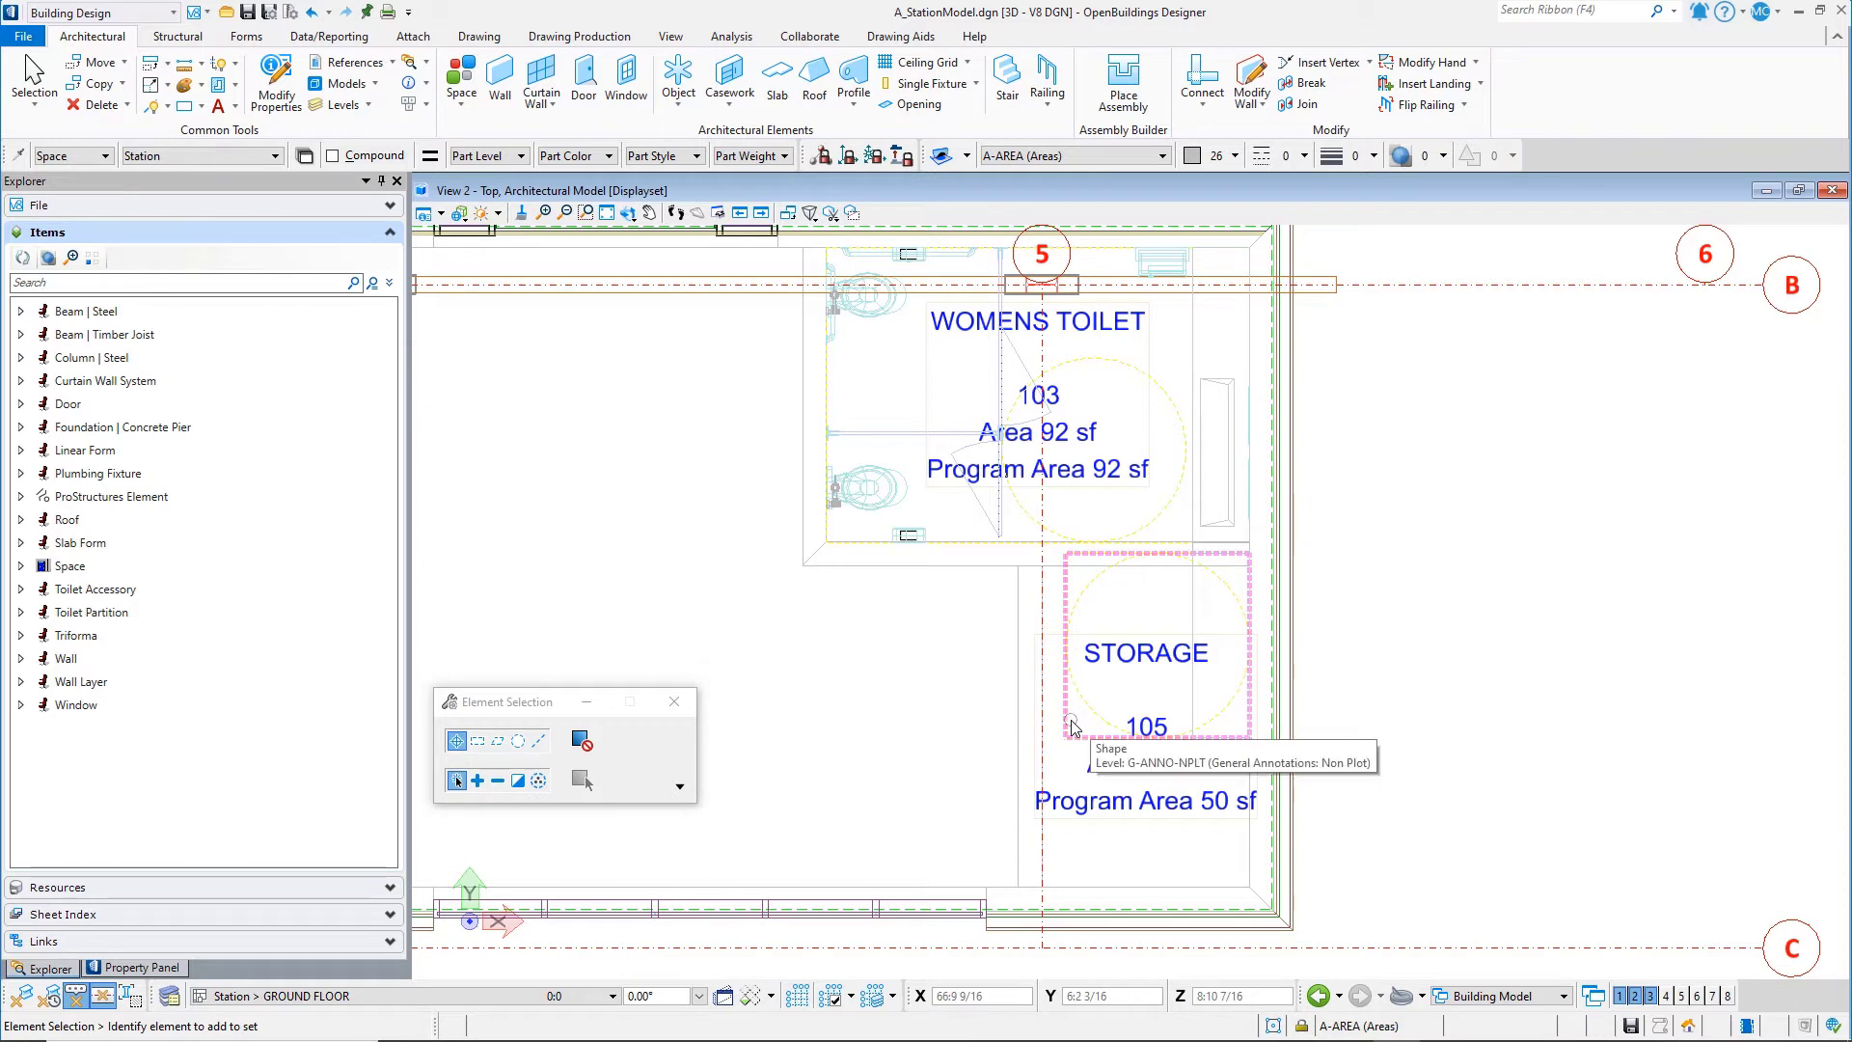
{"action": "right_click", "coordinate": [953, 652]}
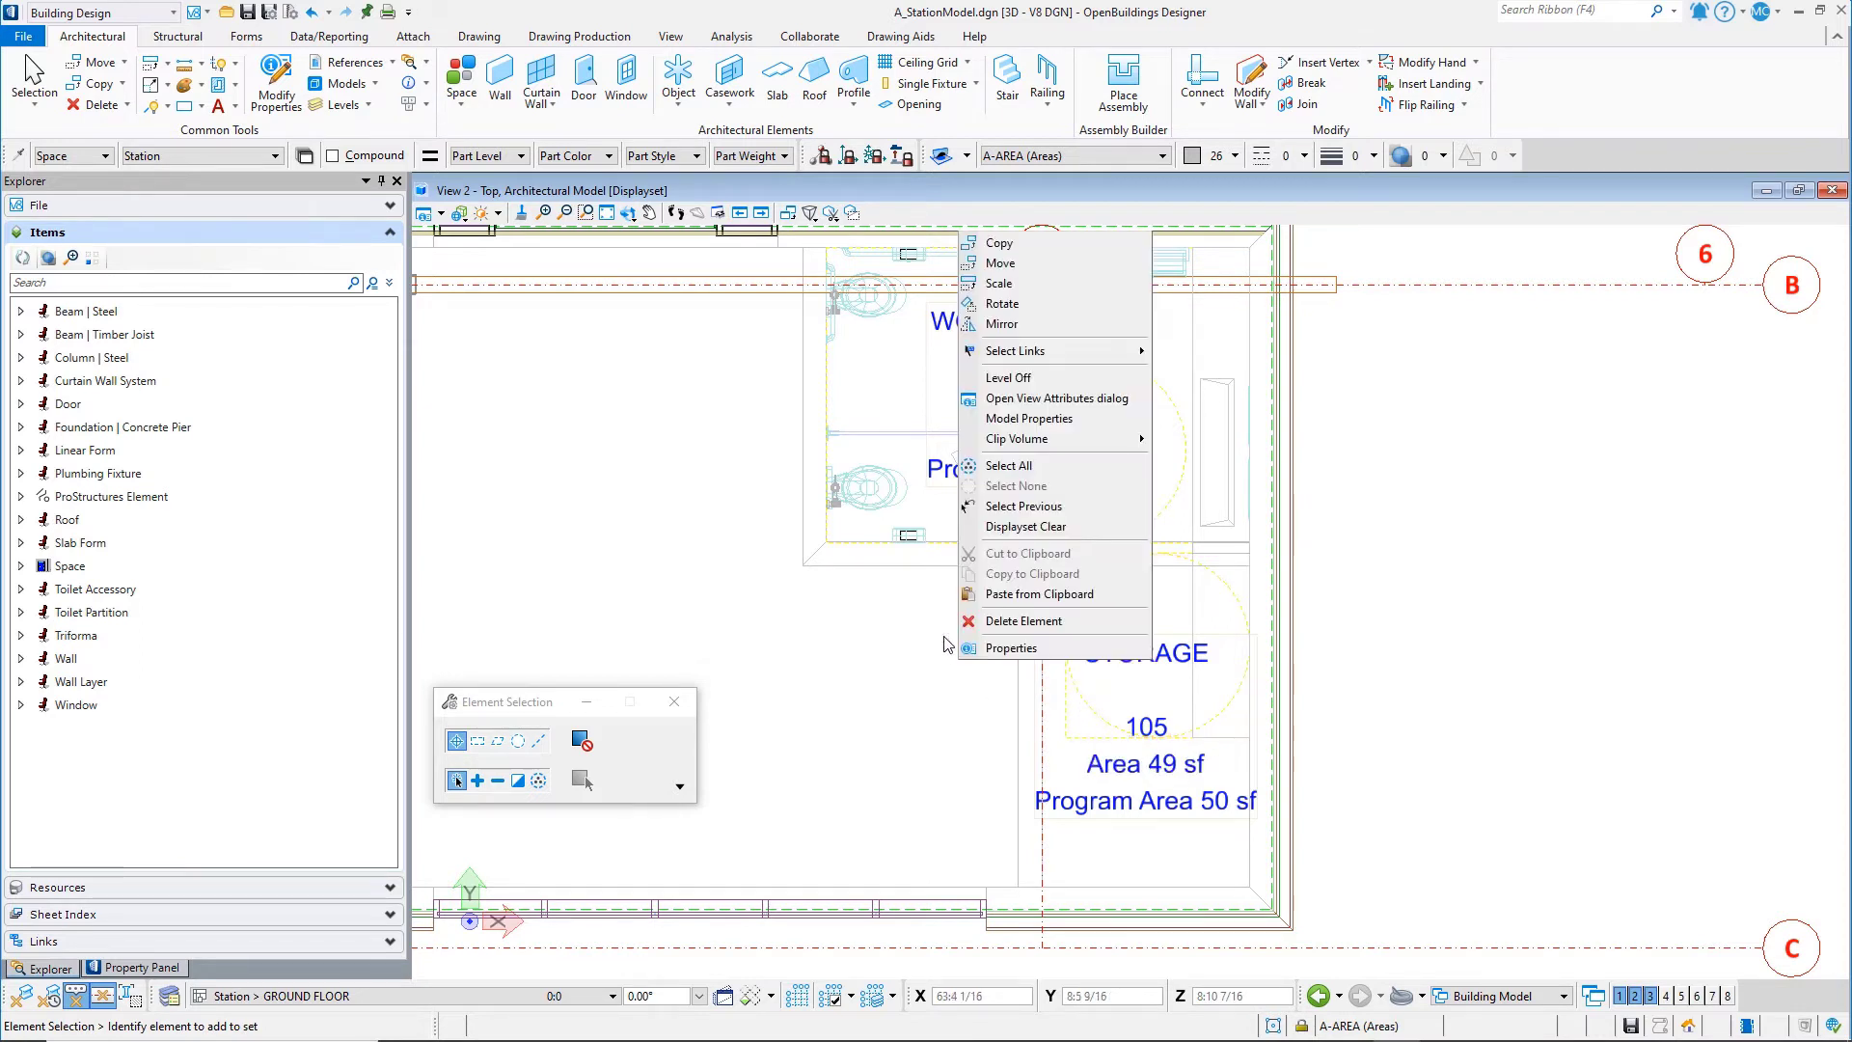
{"action": "left_click", "coordinate": [1013, 247]}
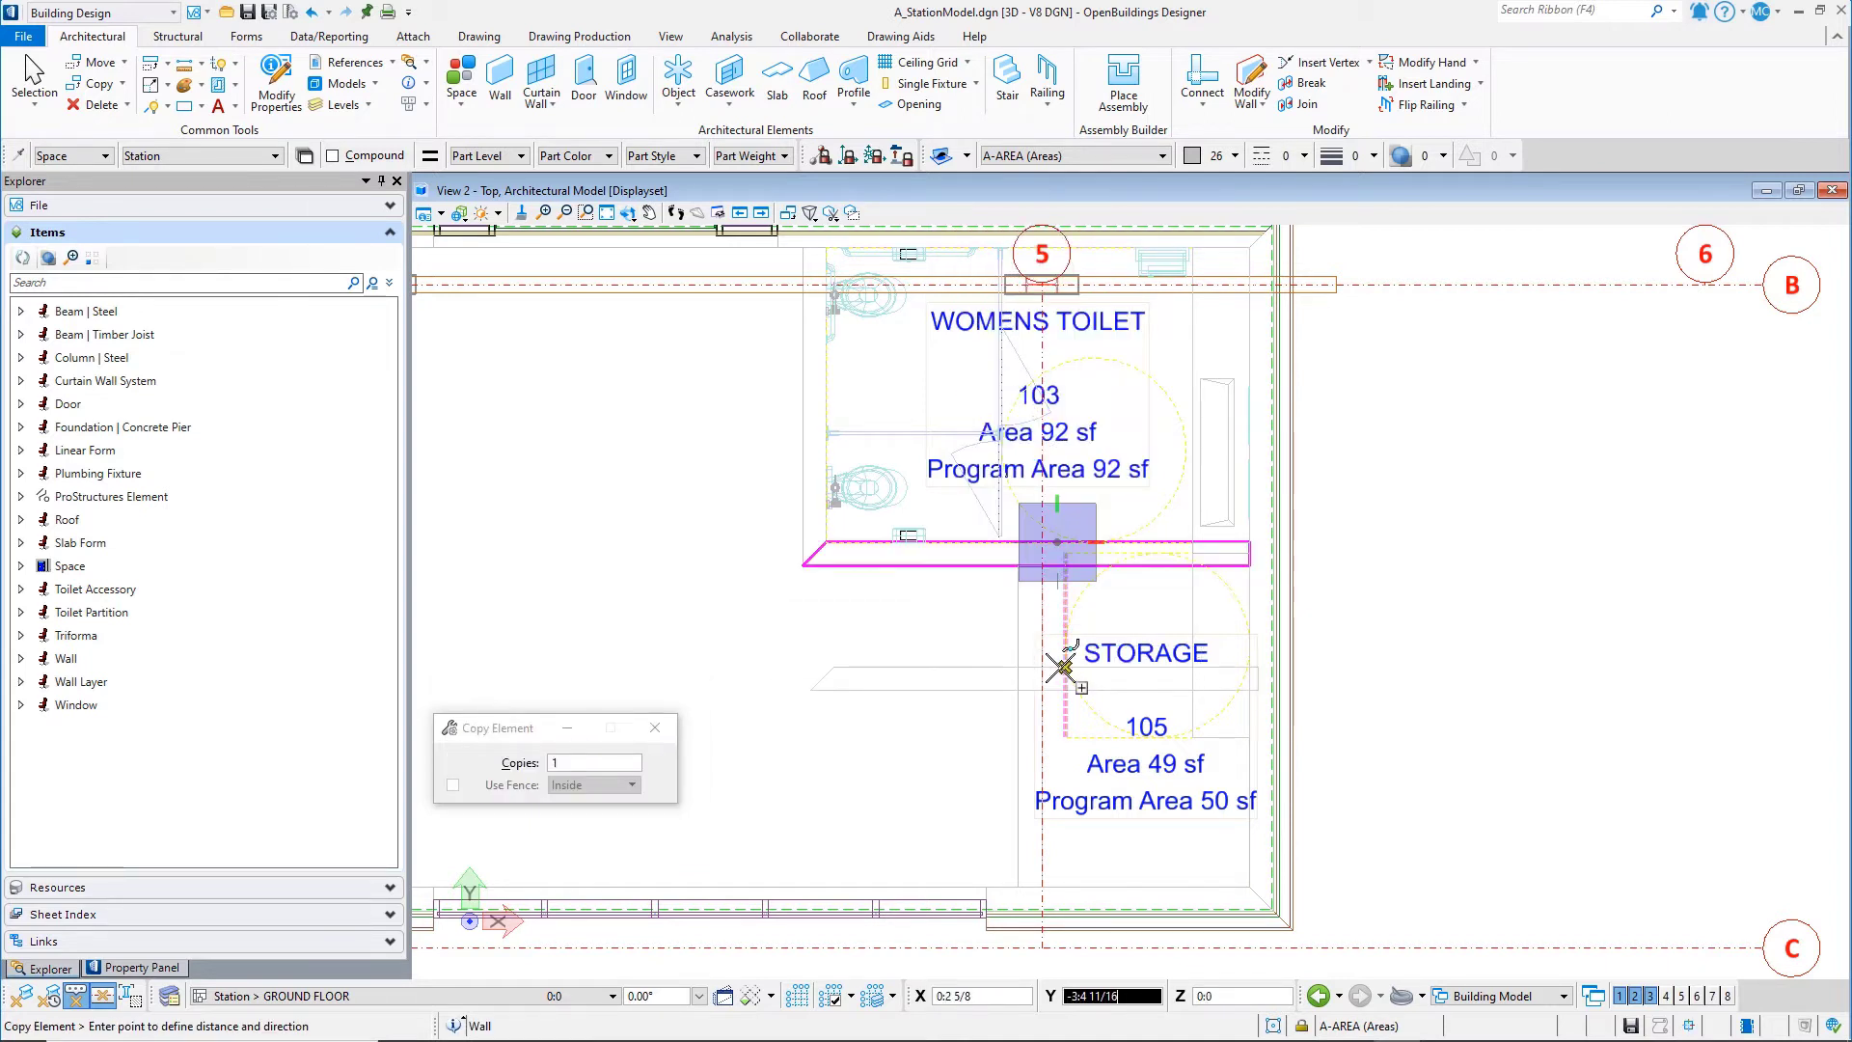
{"action": "left_click", "coordinate": [1065, 738]}
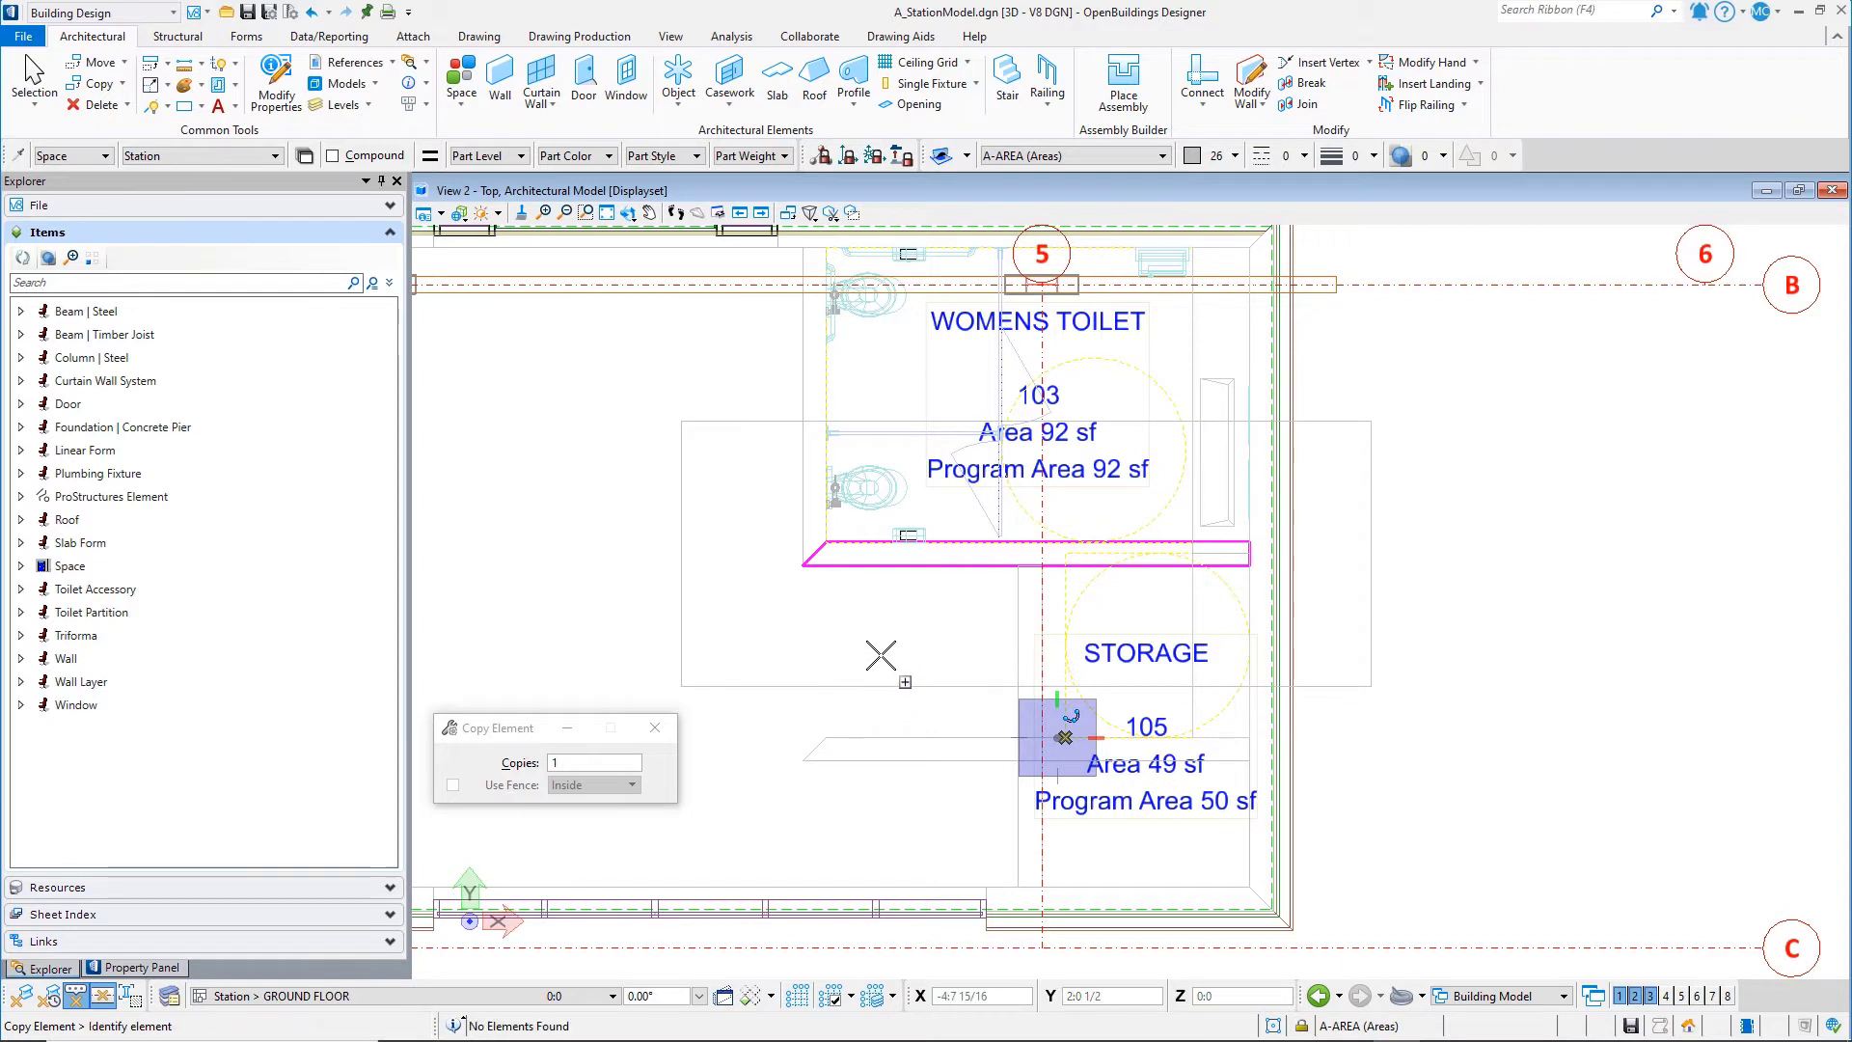
{"action": "right_click", "coordinate": [881, 656]}
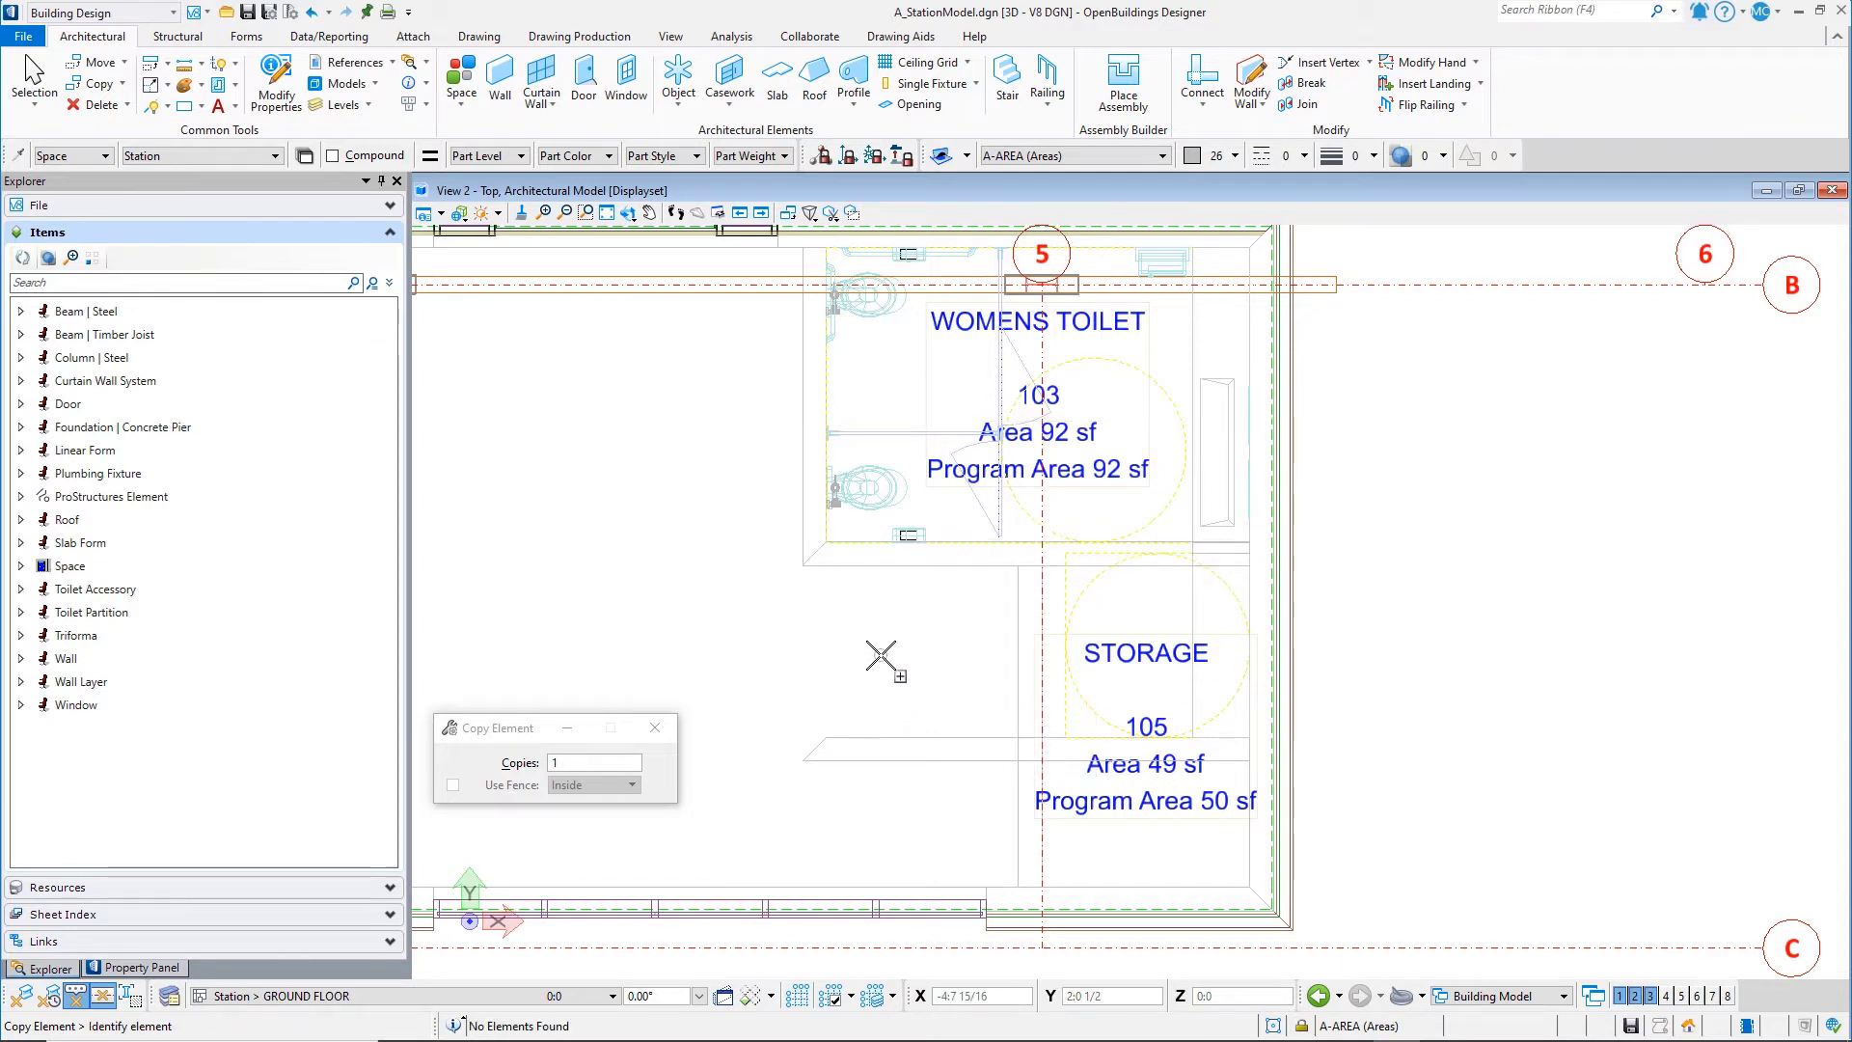
- Connect the copied wall as a T to the vertical wall on the left side of Storage 105
{"action": "left_click", "coordinate": [1204, 76]}
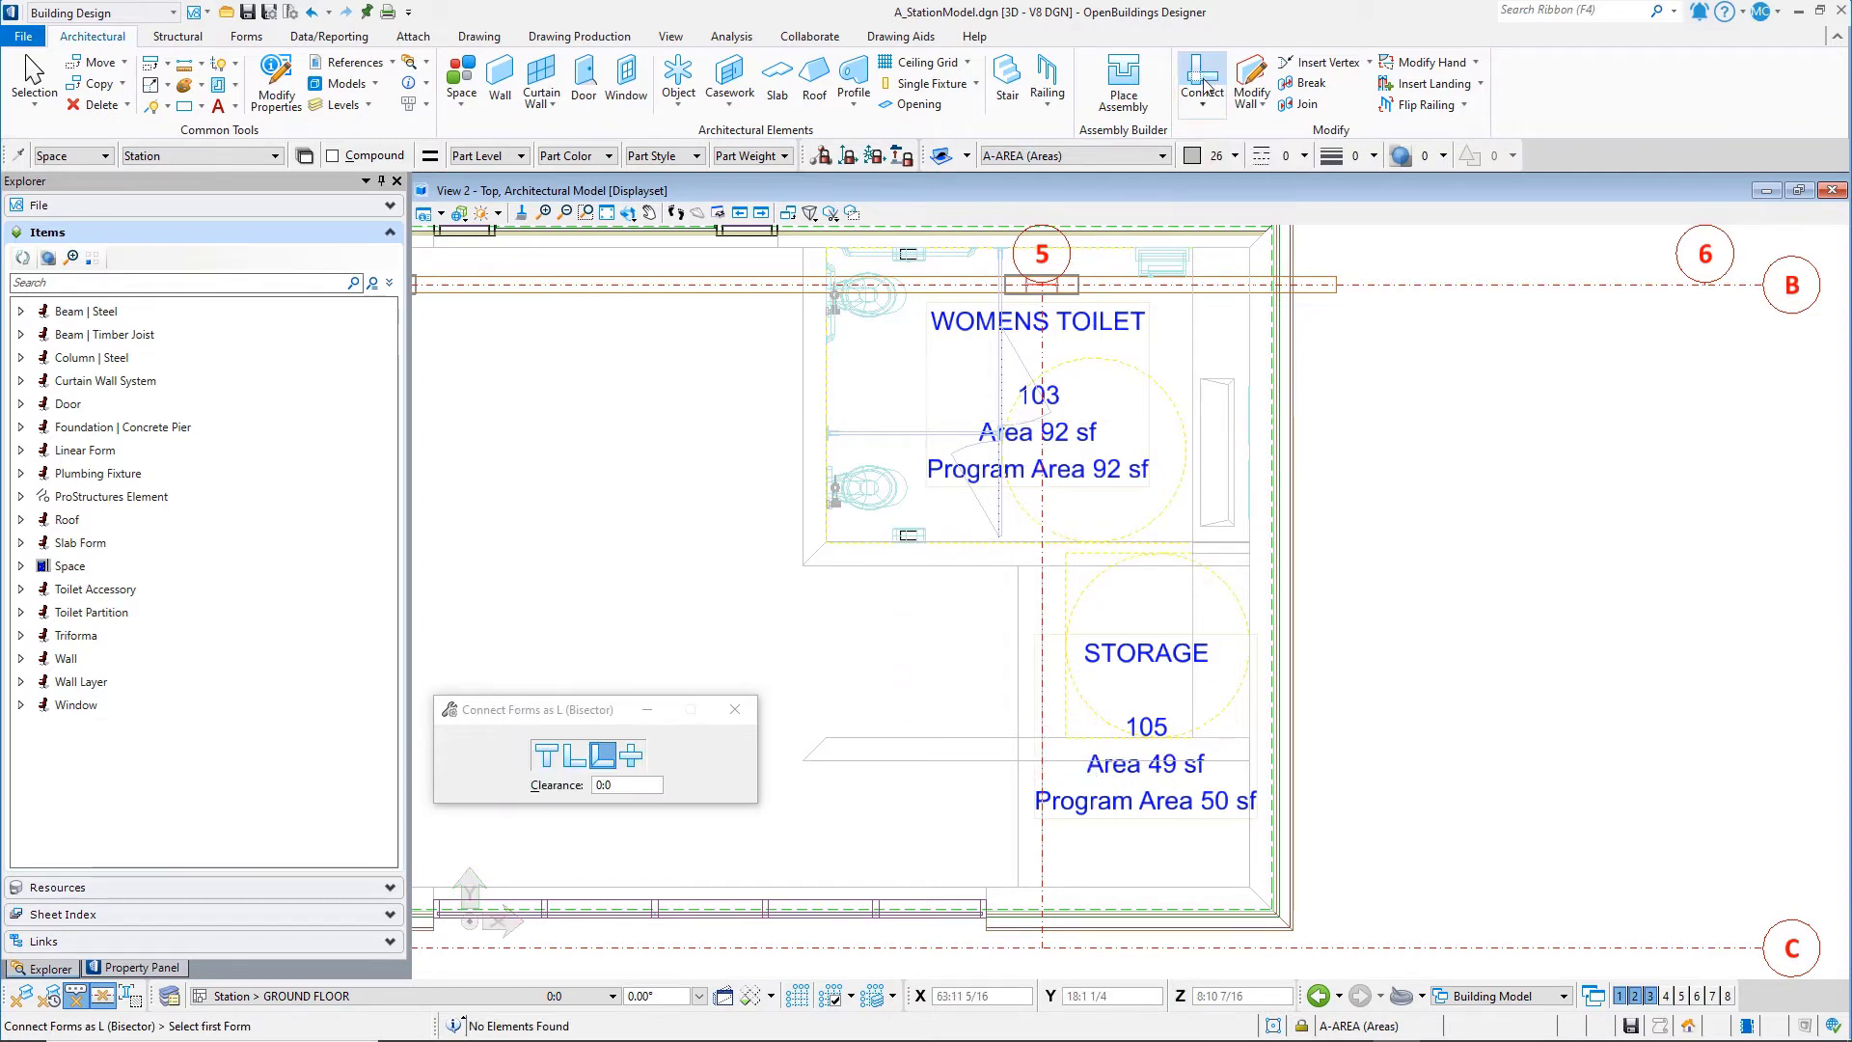
{"action": "left_click", "coordinate": [546, 755]}
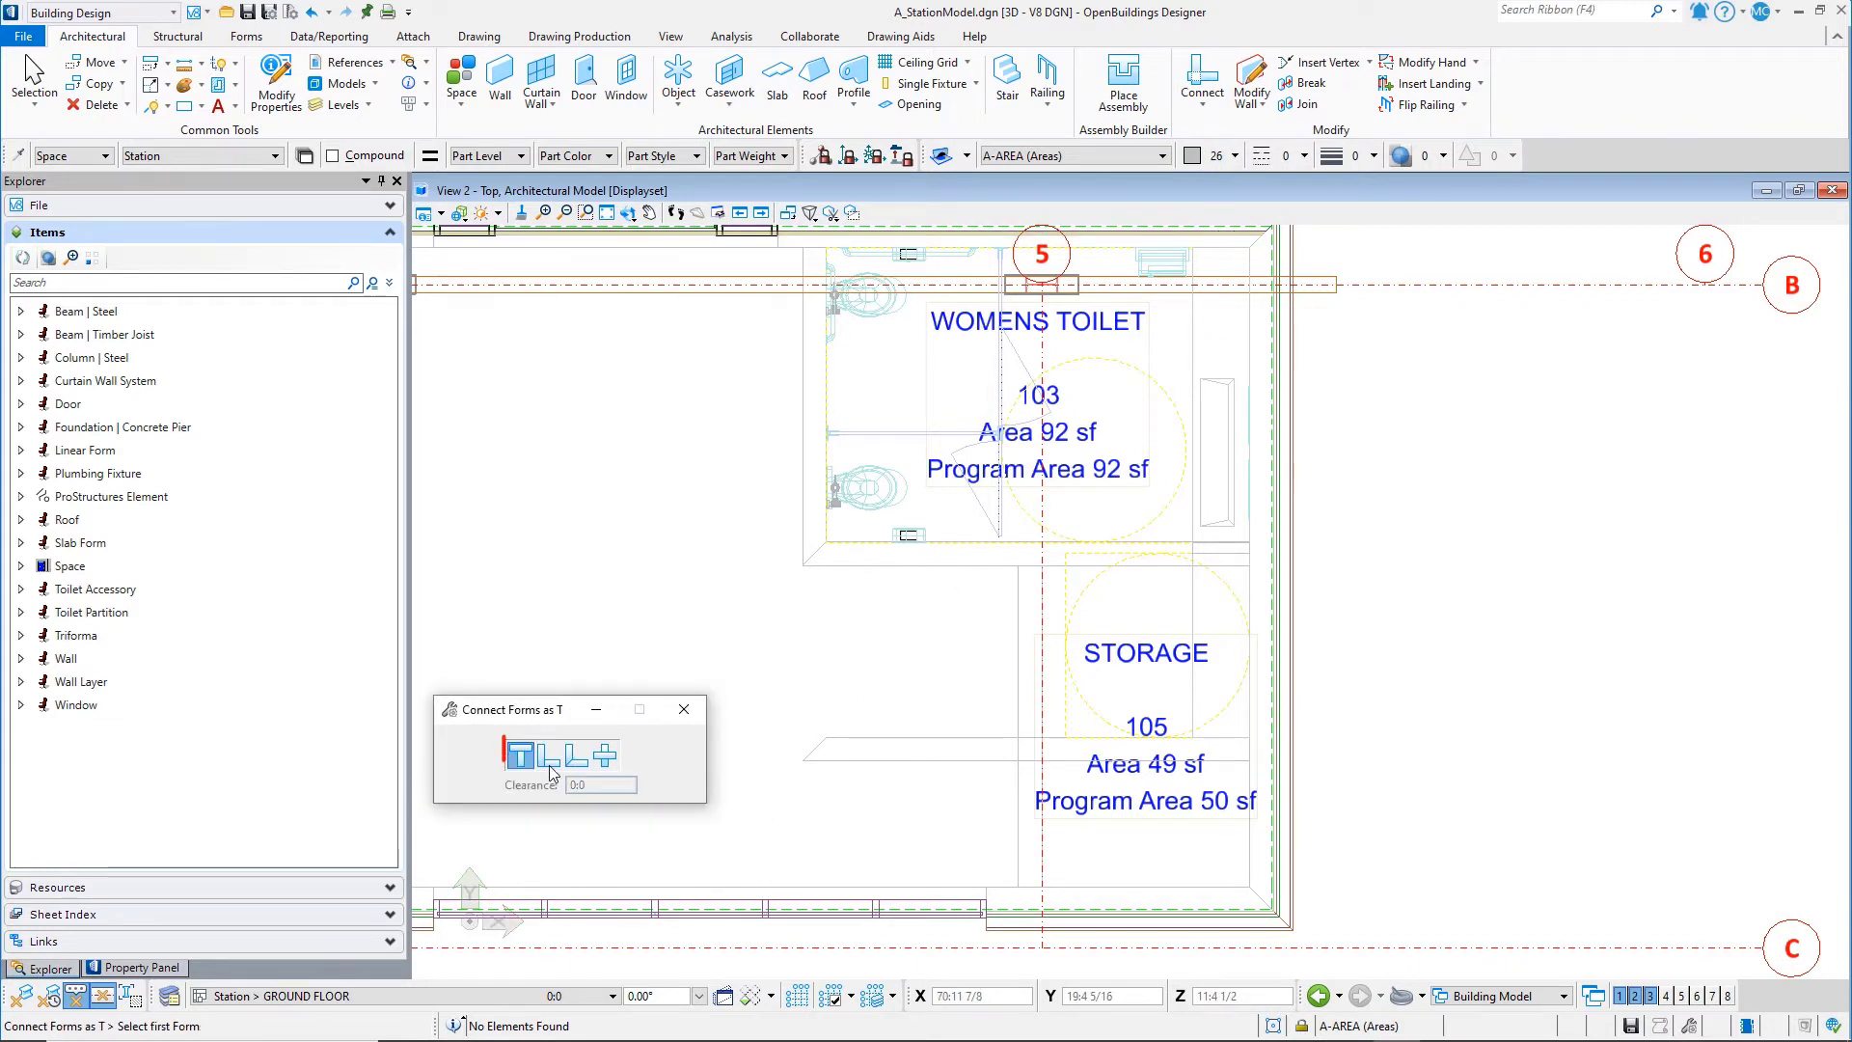
{"action": "left_click", "coordinate": [1056, 757]}
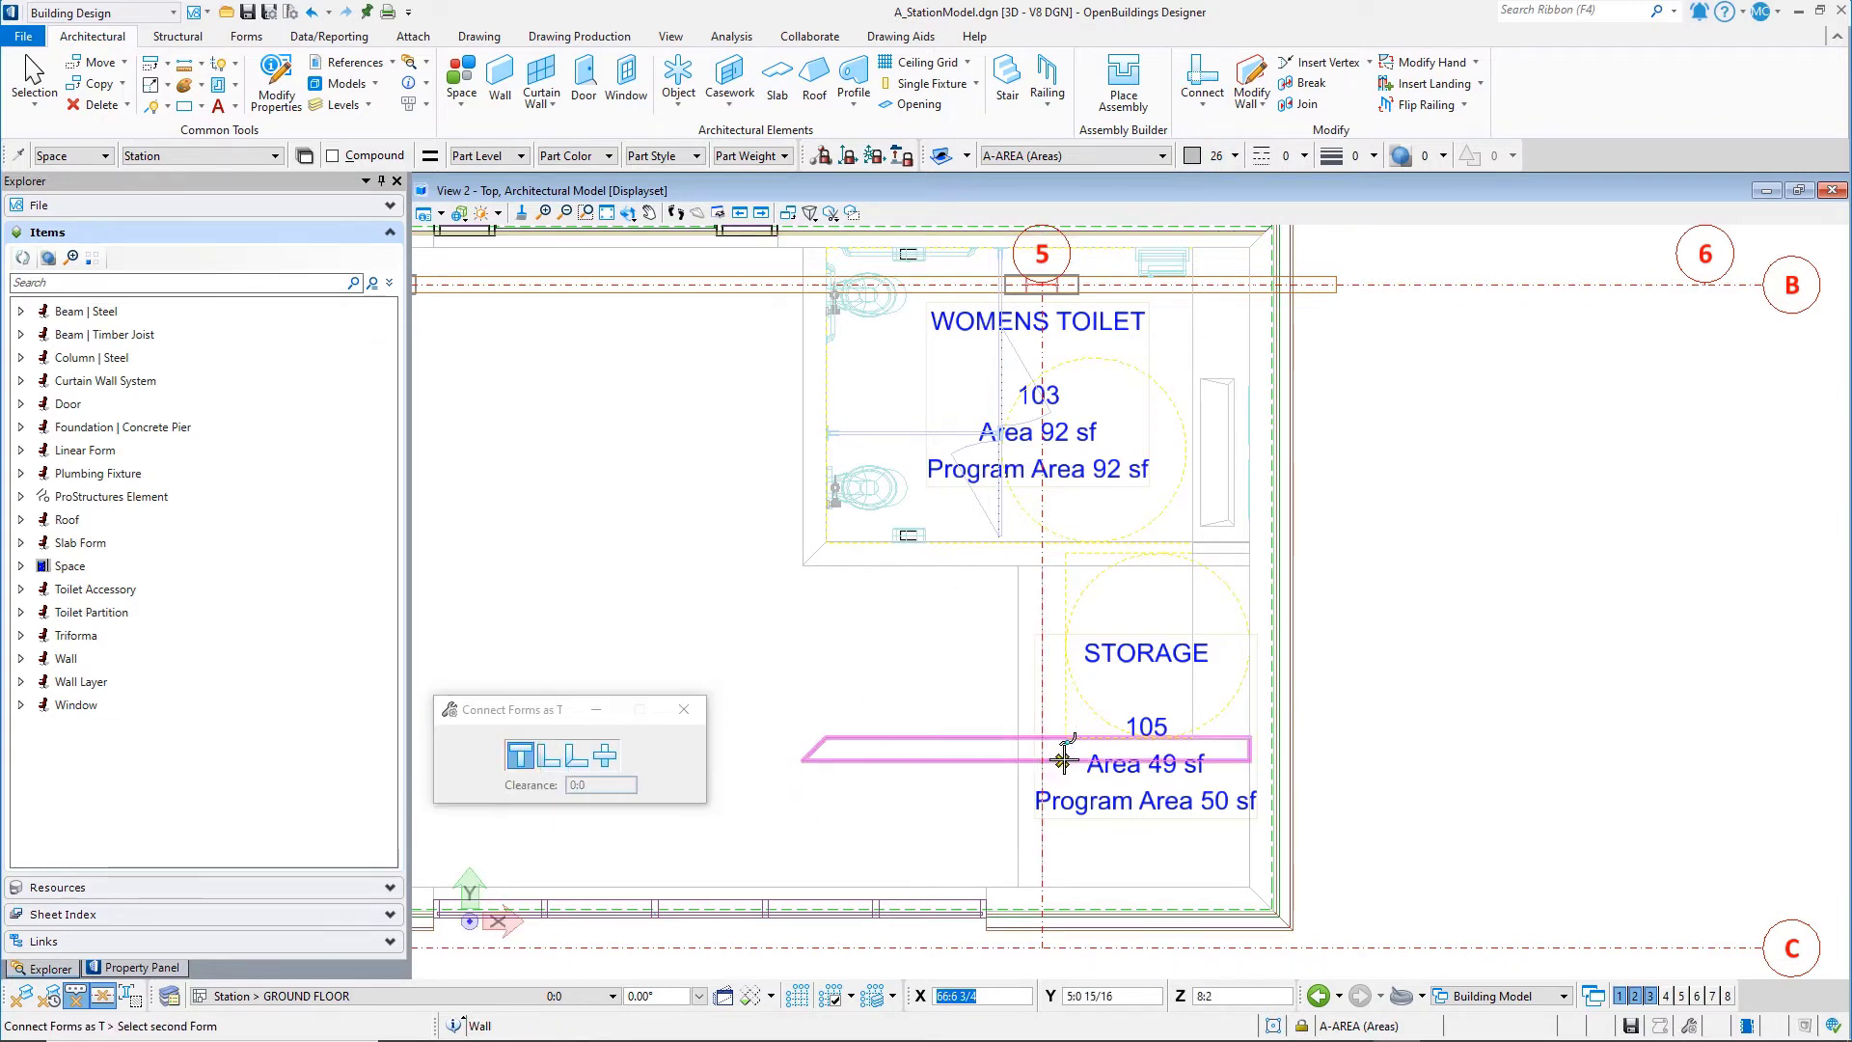
{"action": "left_click", "coordinate": [1013, 832]}
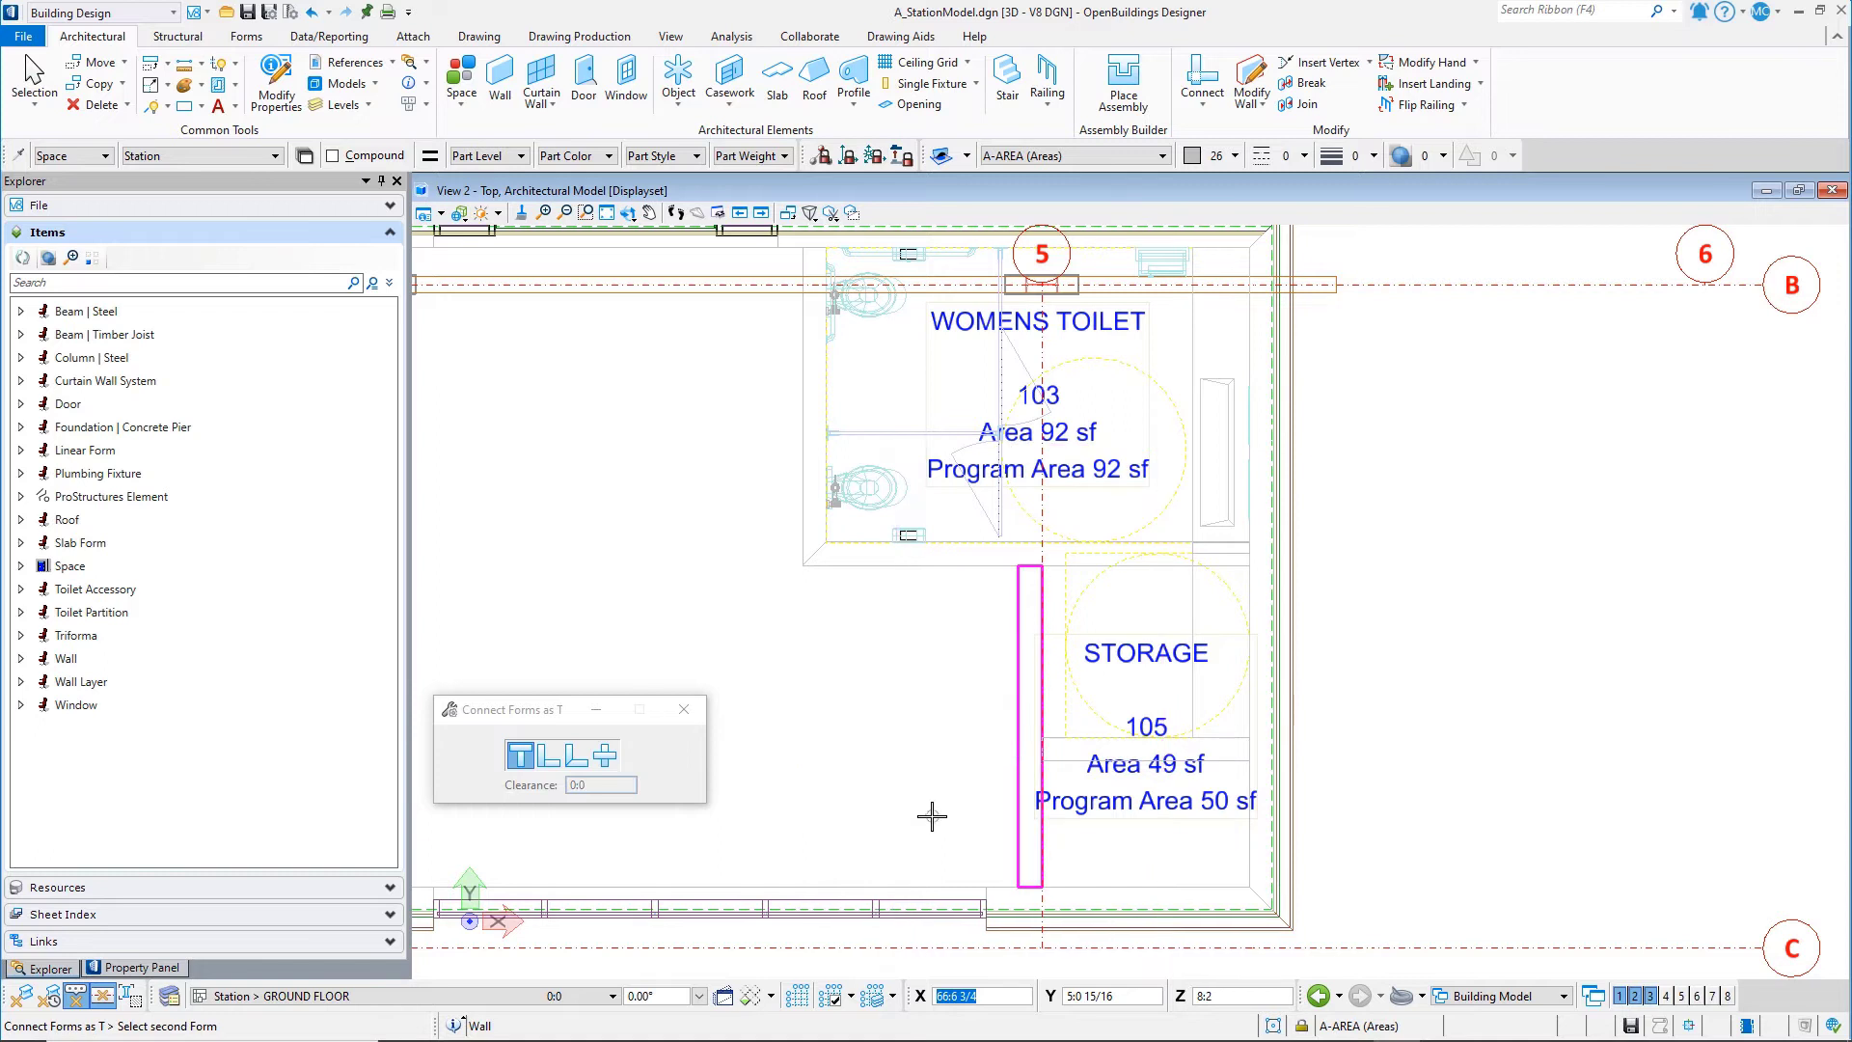
- Move the Storage 105 space straight down so its center lies below the new dividing wall
{"action": "left_click", "coordinate": [37, 72]}
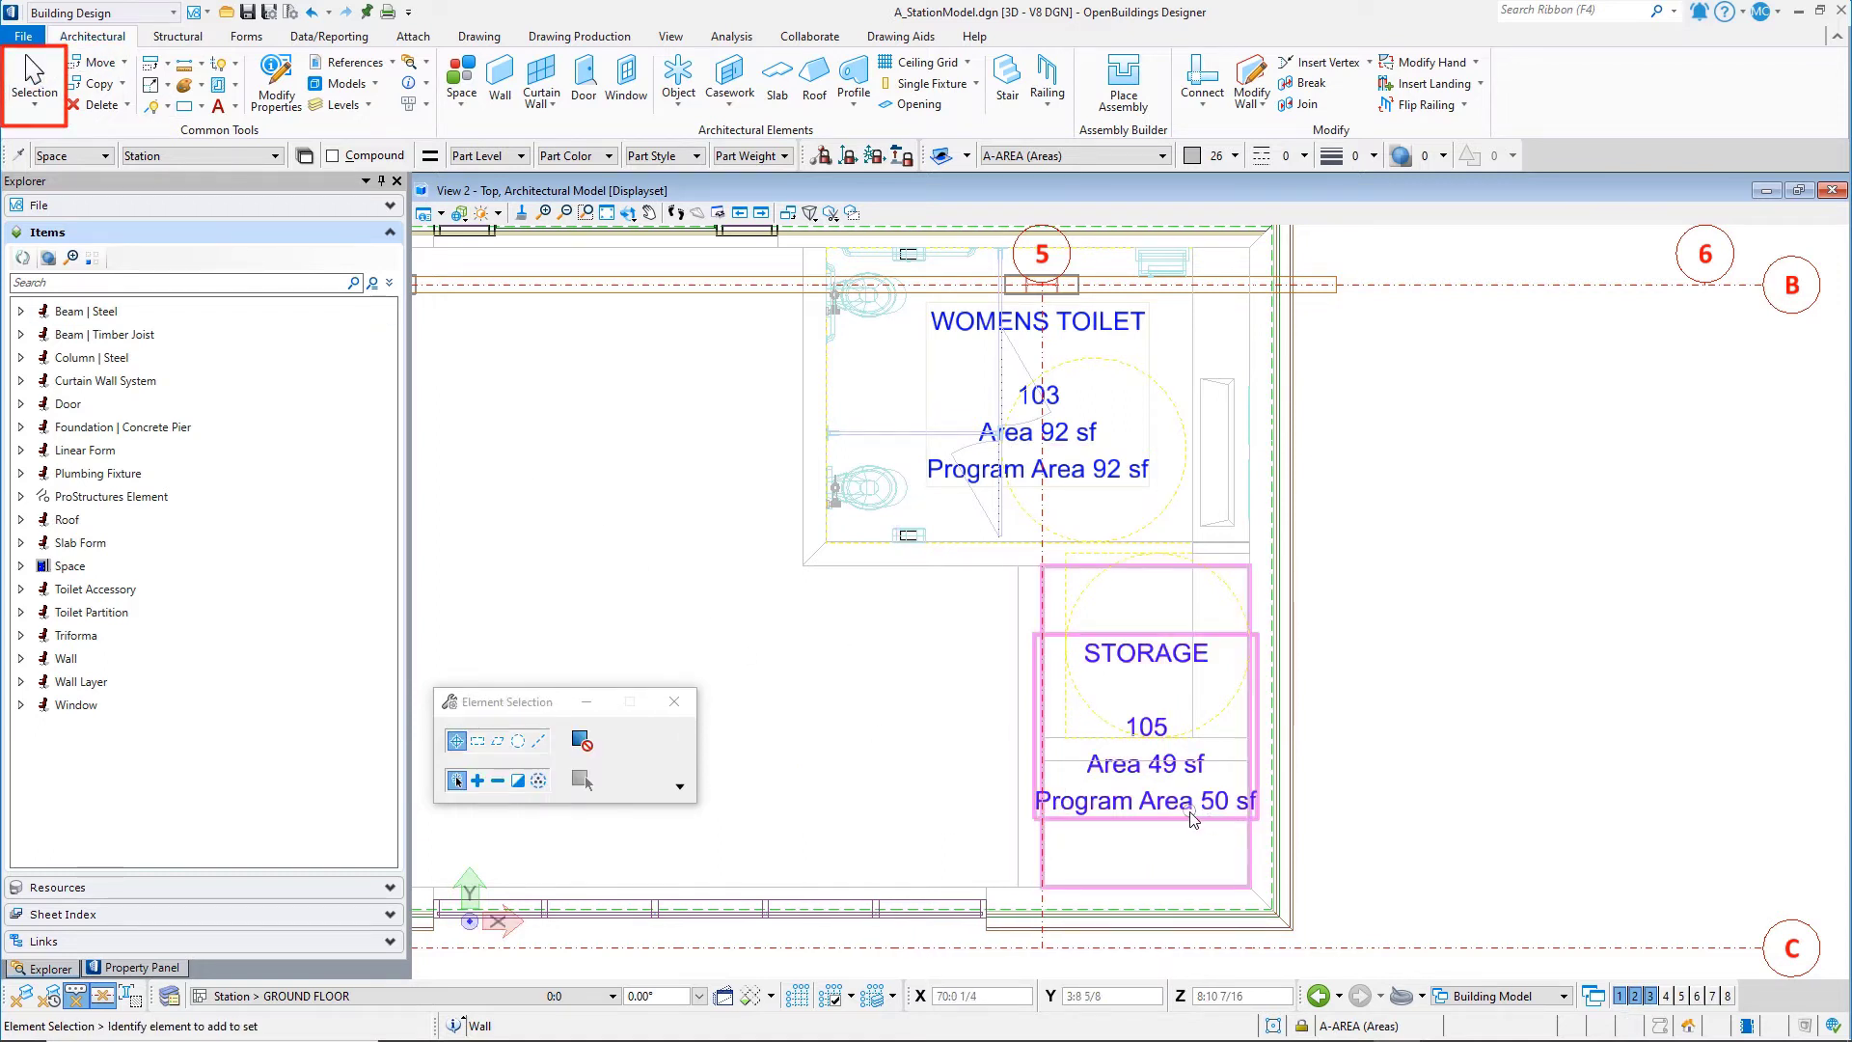
{"action": "left_click", "coordinate": [1194, 820]}
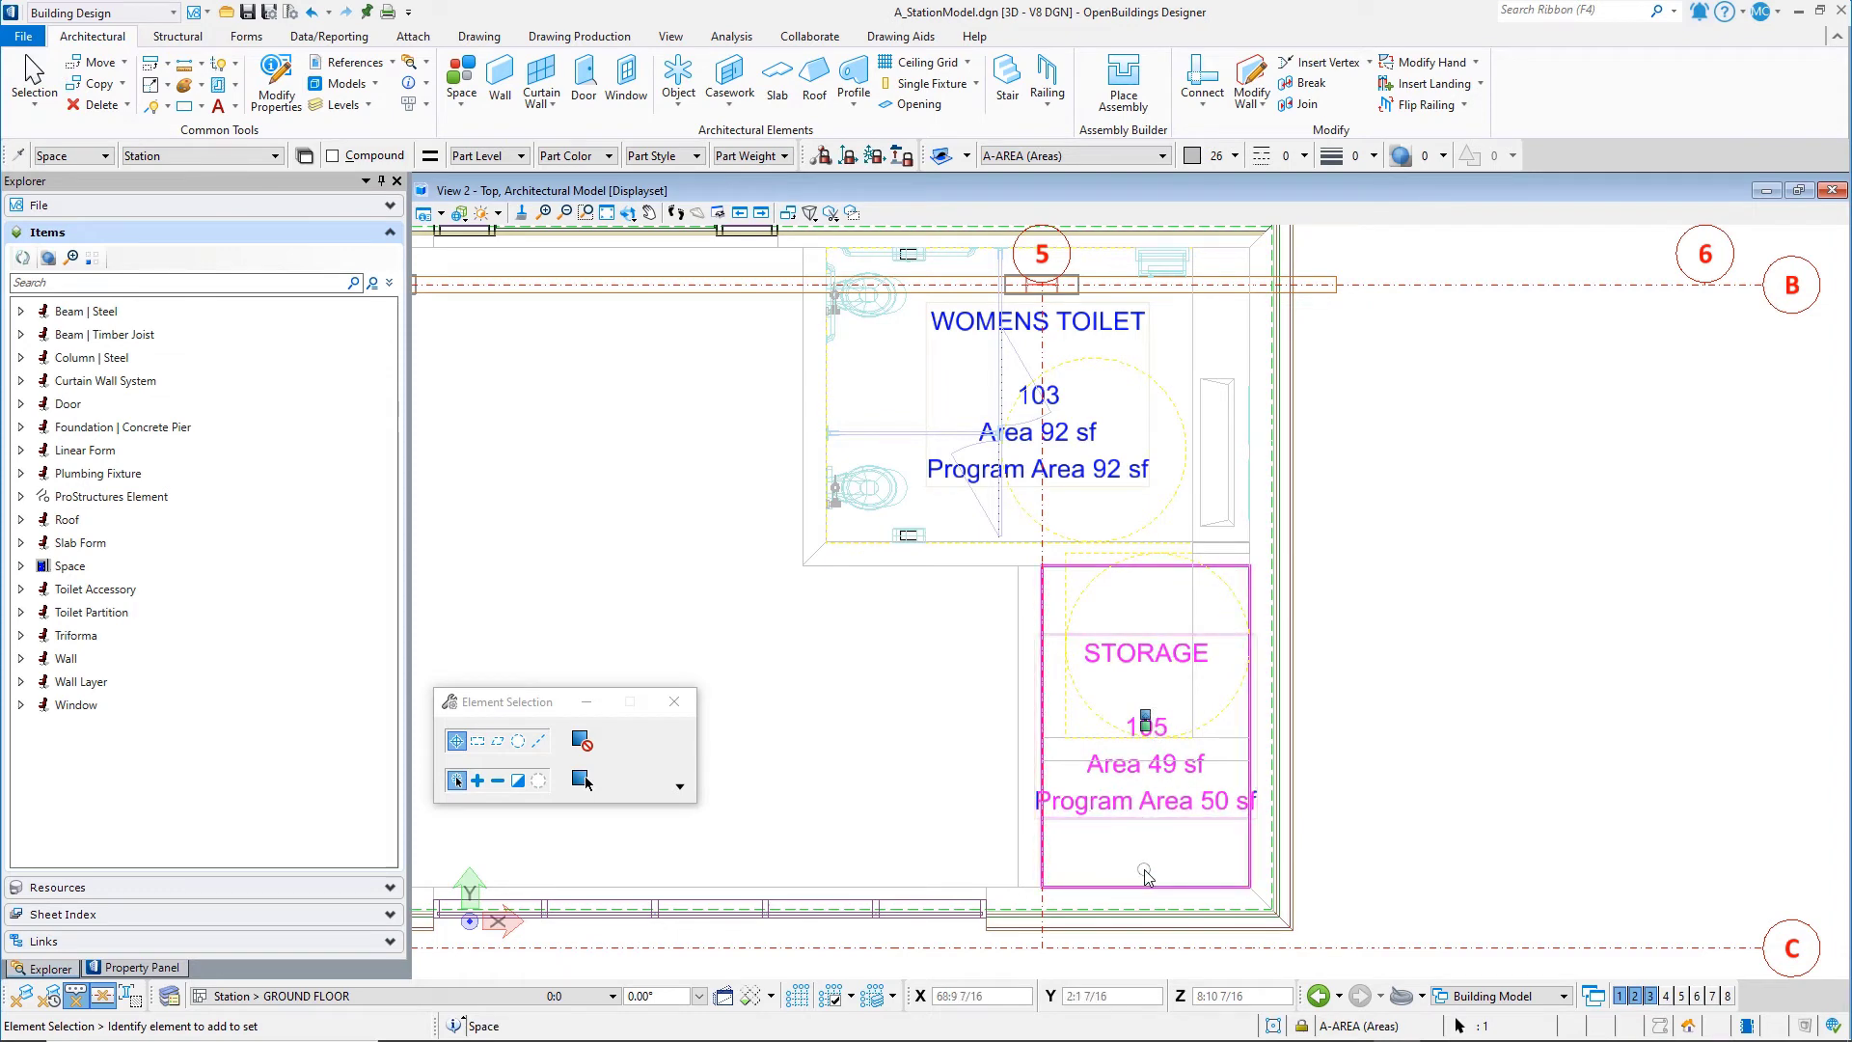
{"action": "scroll", "coordinate": [1144, 874], "scroll_direction": "up", "scroll_amount": 2}
{"action": "right_click", "coordinate": [1159, 846]}
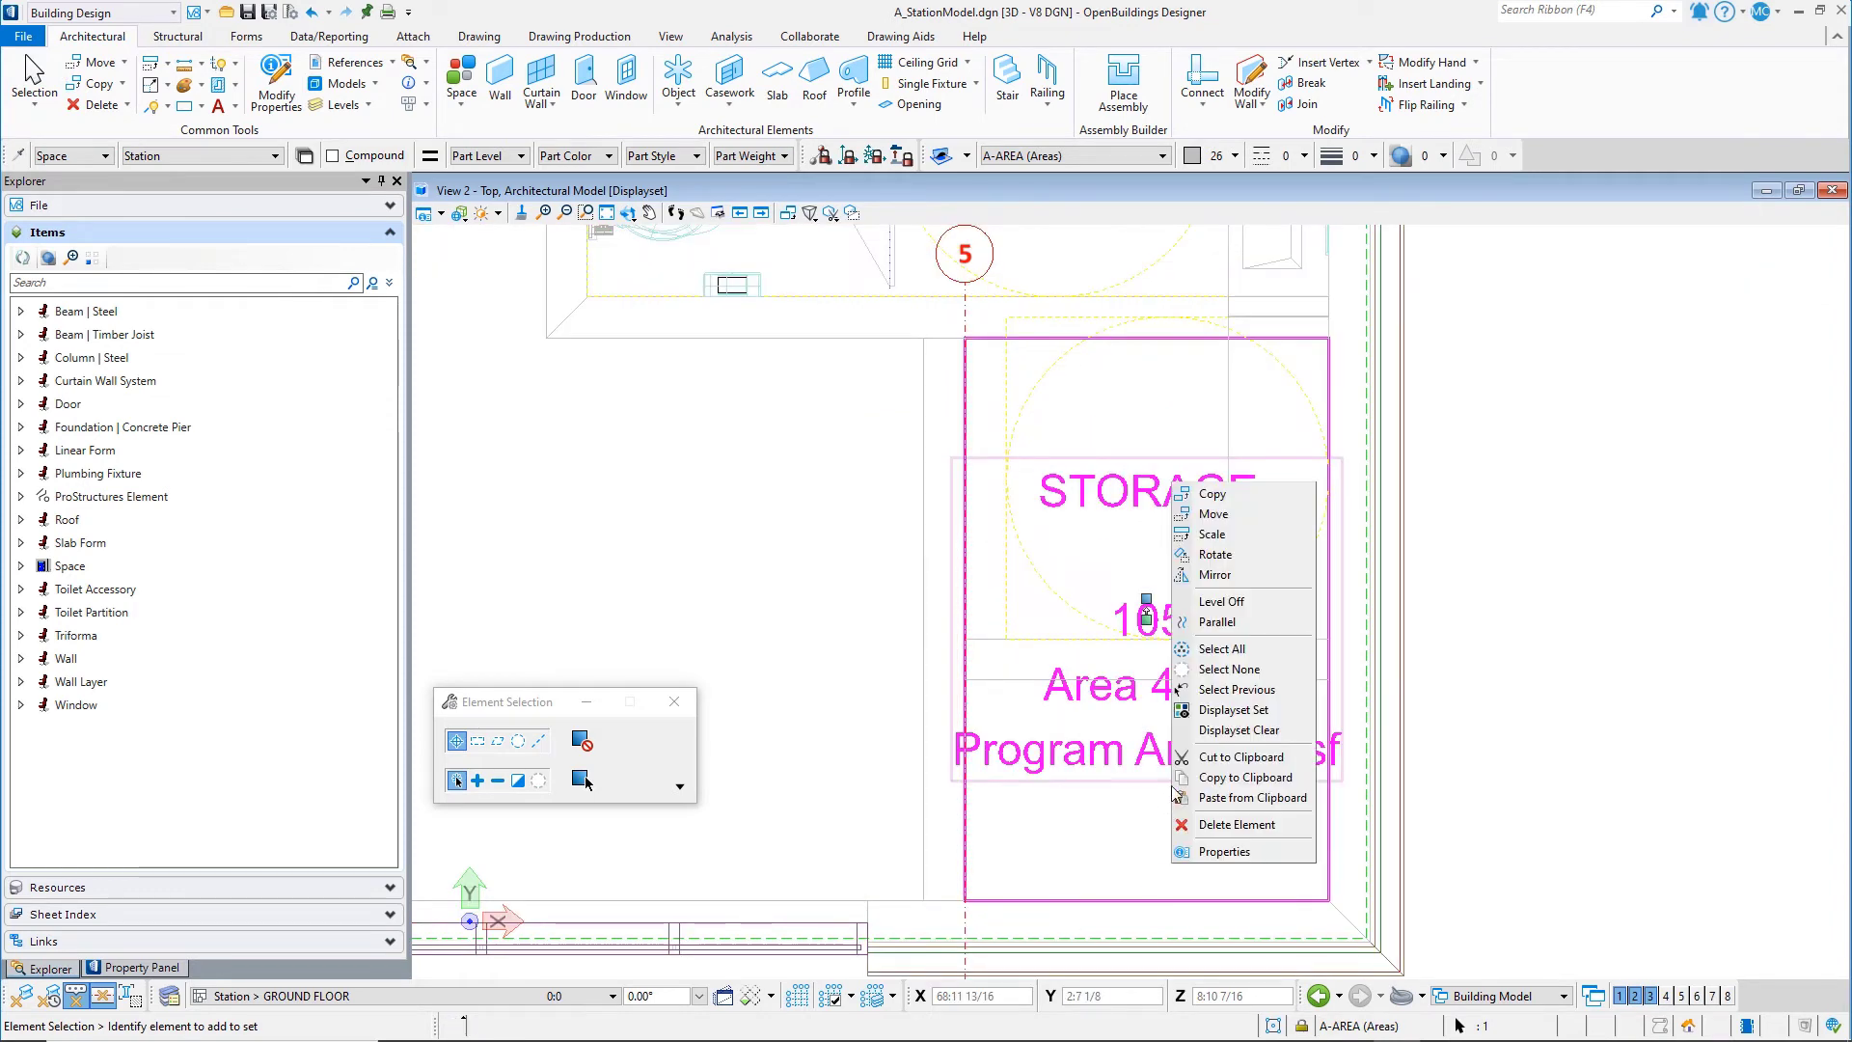
{"action": "left_click", "coordinate": [1215, 515]}
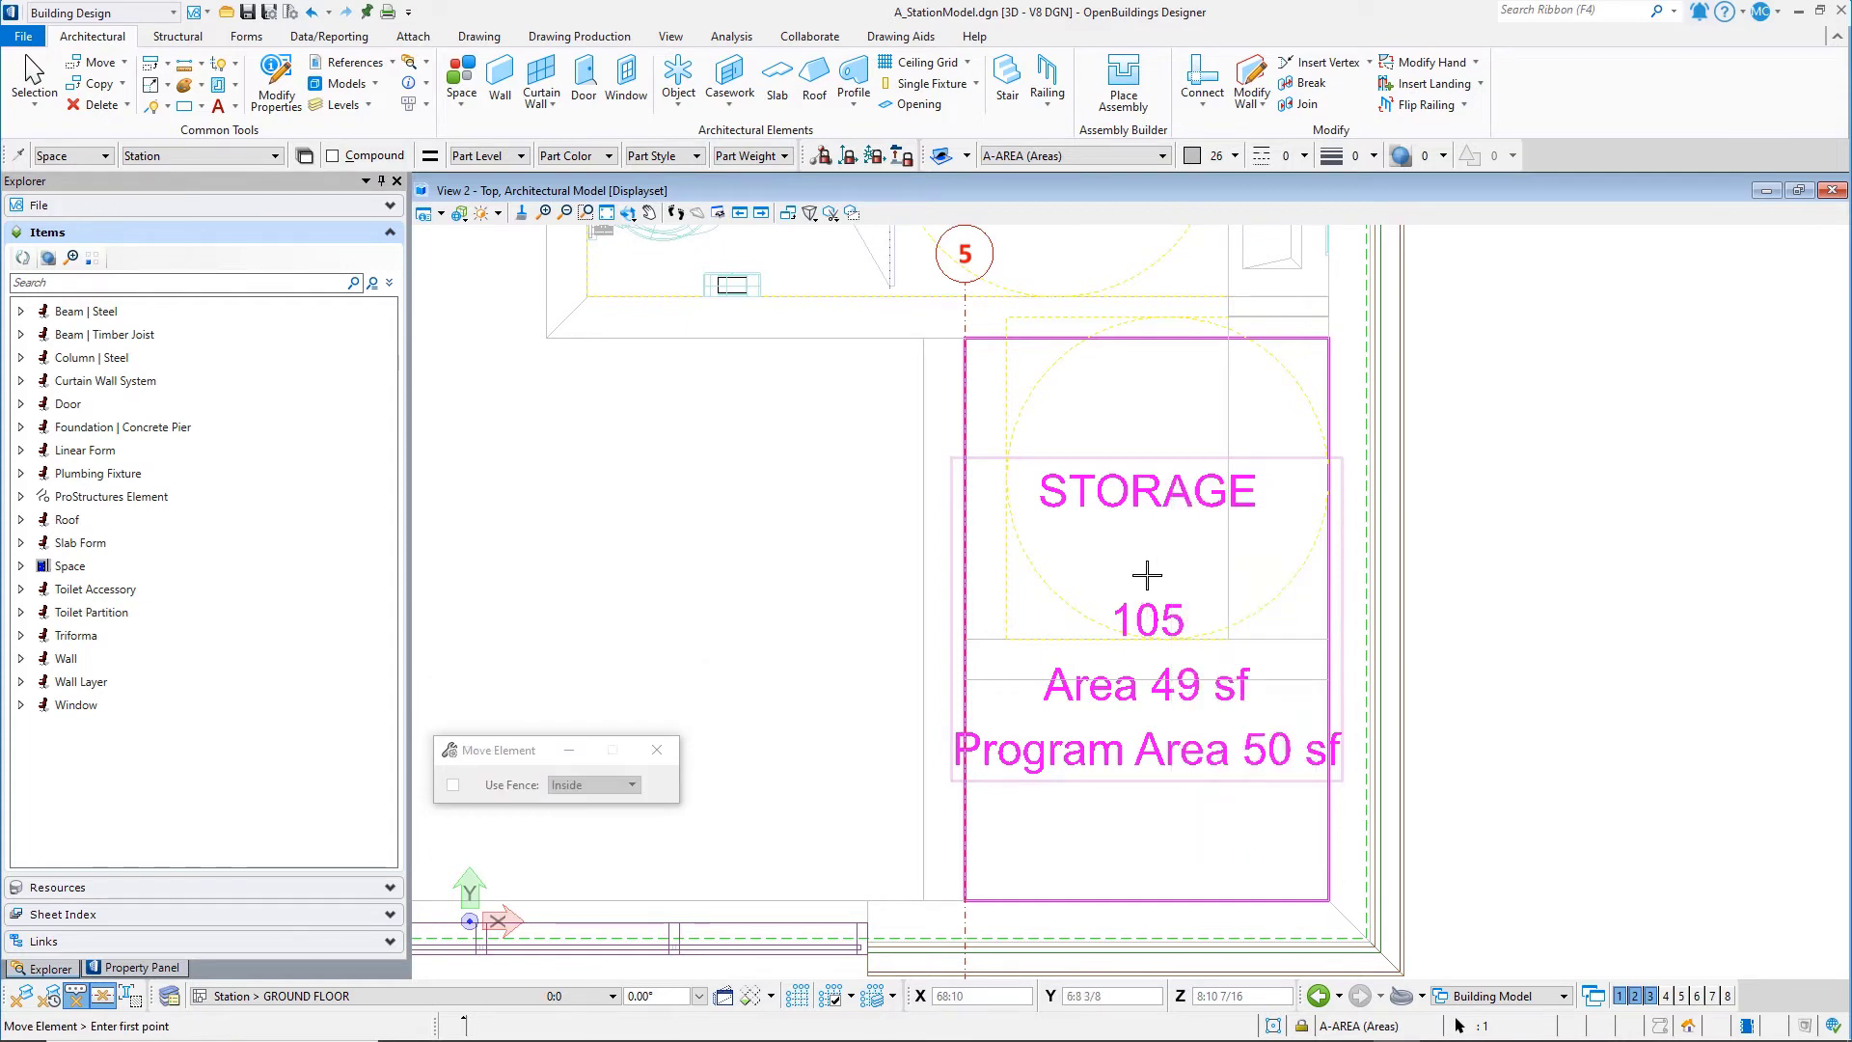
{"action": "left_click", "coordinate": [1148, 586]}
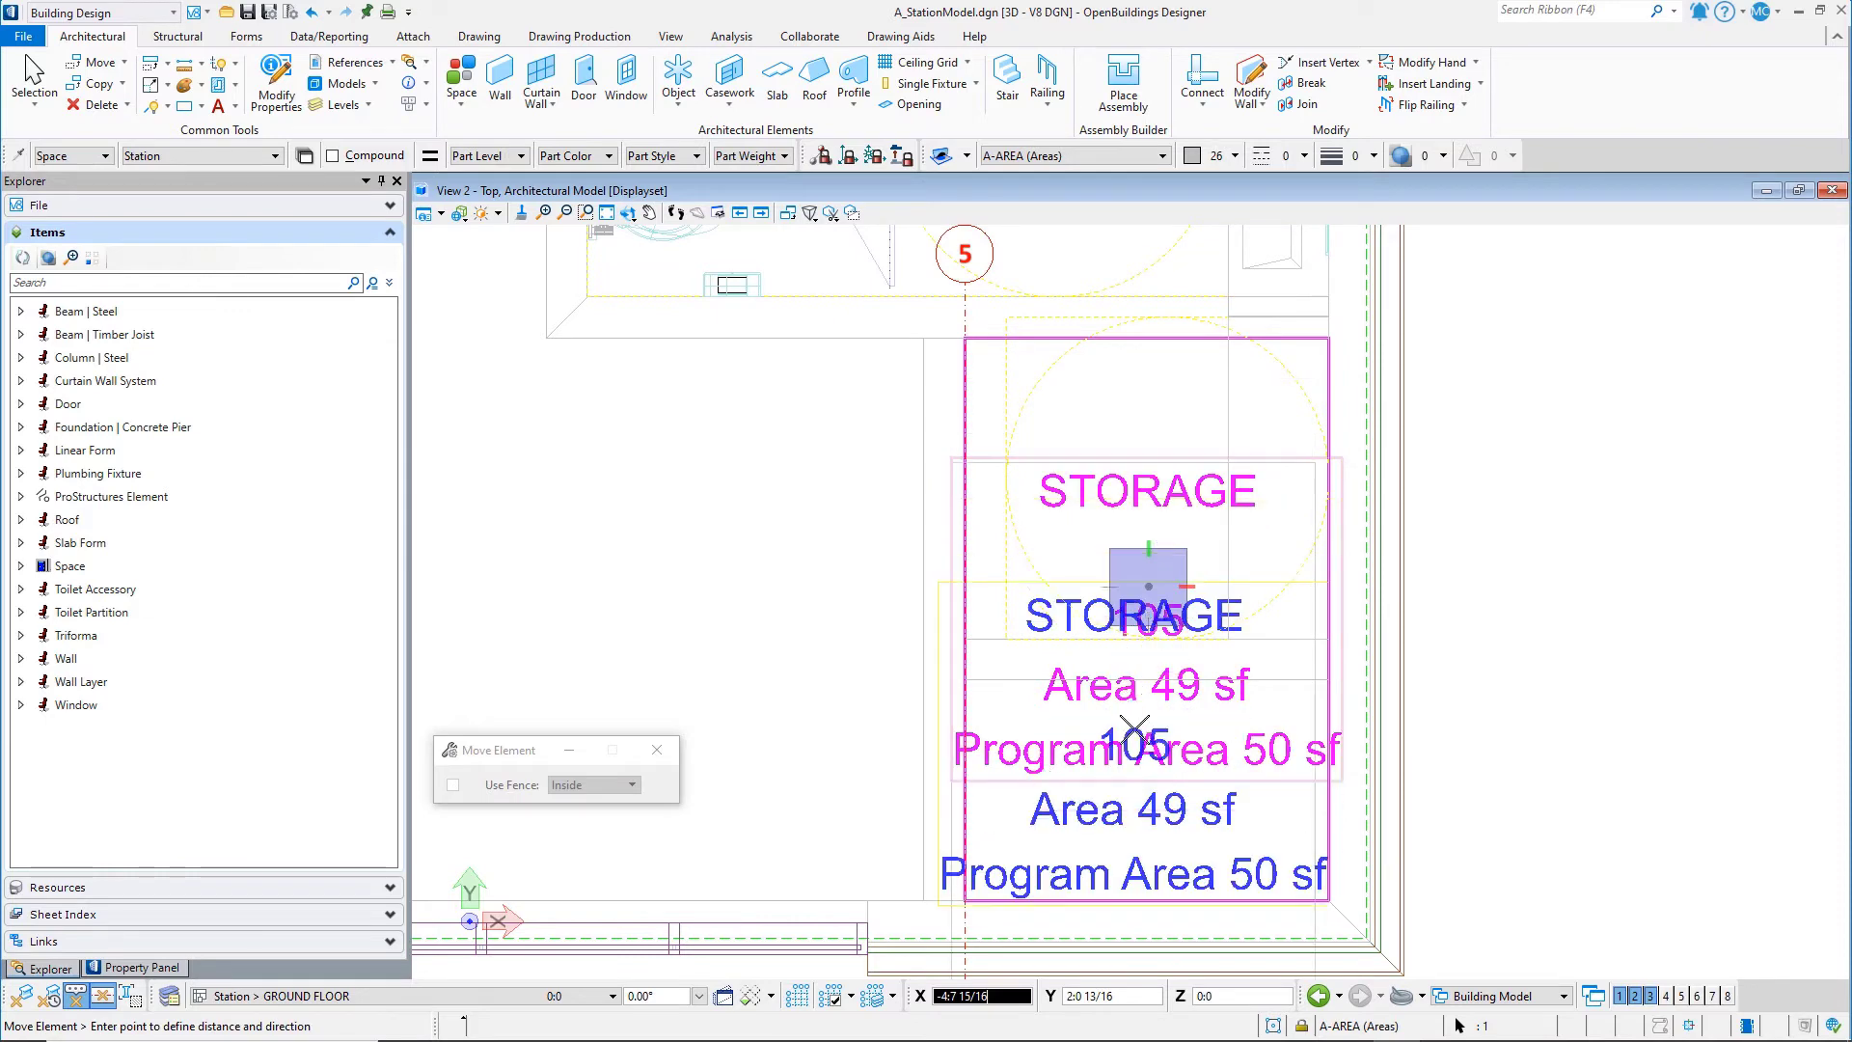
{"action": "left_click", "coordinate": [1145, 763]}
{"action": "right_click", "coordinate": [766, 579]}
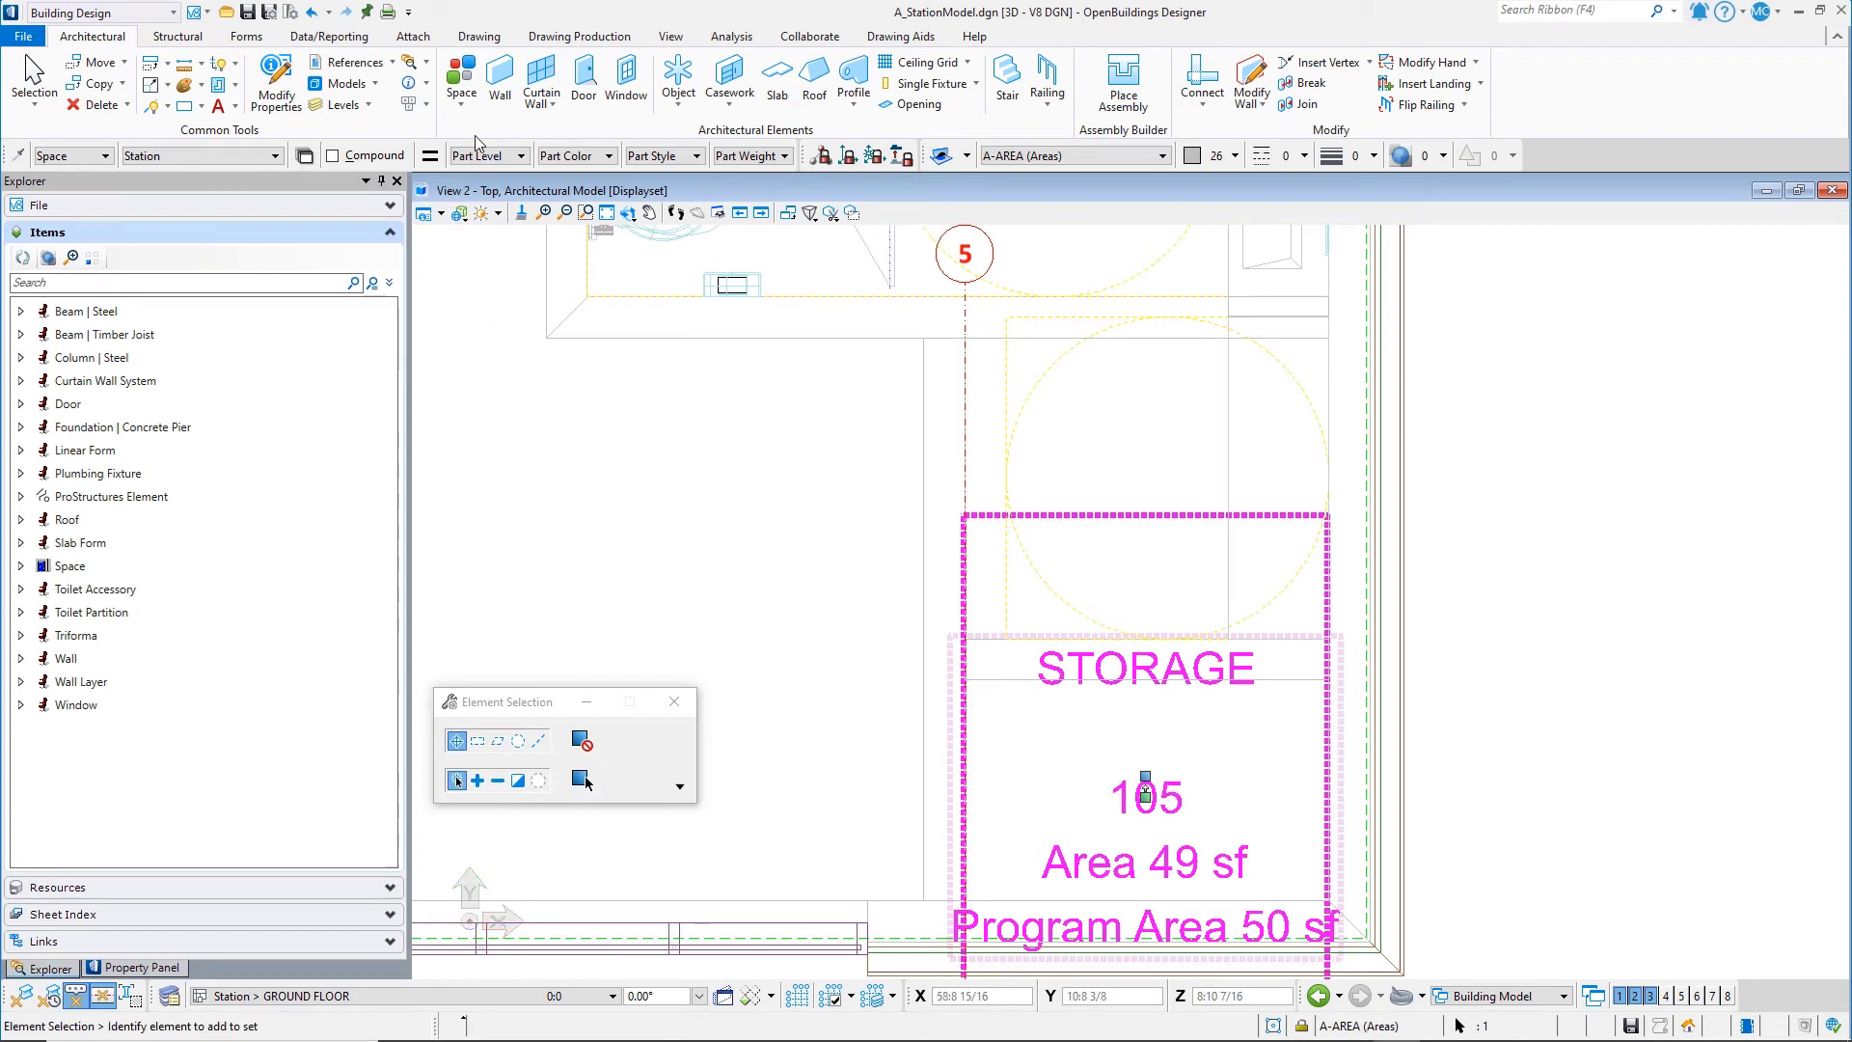
- Update the Storage 105 space to fit its new wall boundaries, keeping Make Space Associative and Allow Flooded Spaces enabled
{"action": "left_click", "coordinate": [461, 97]}
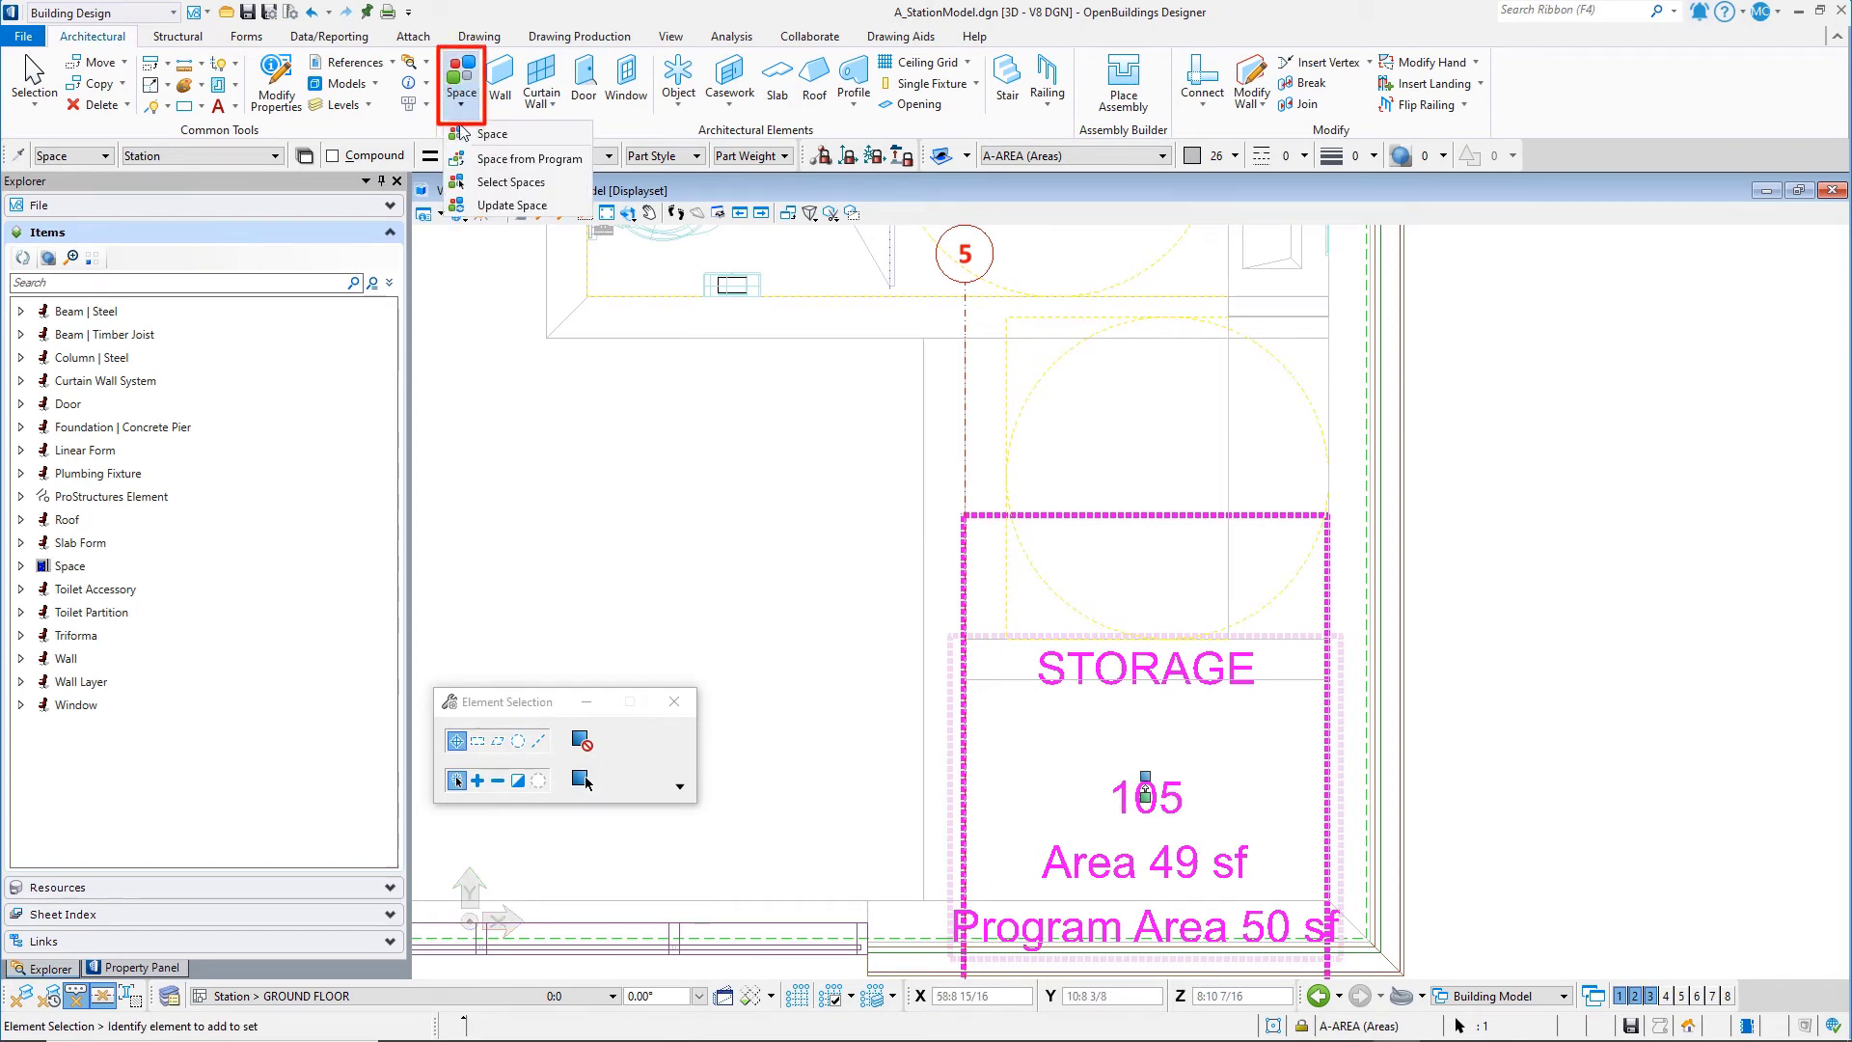
{"action": "left_click", "coordinate": [488, 205]}
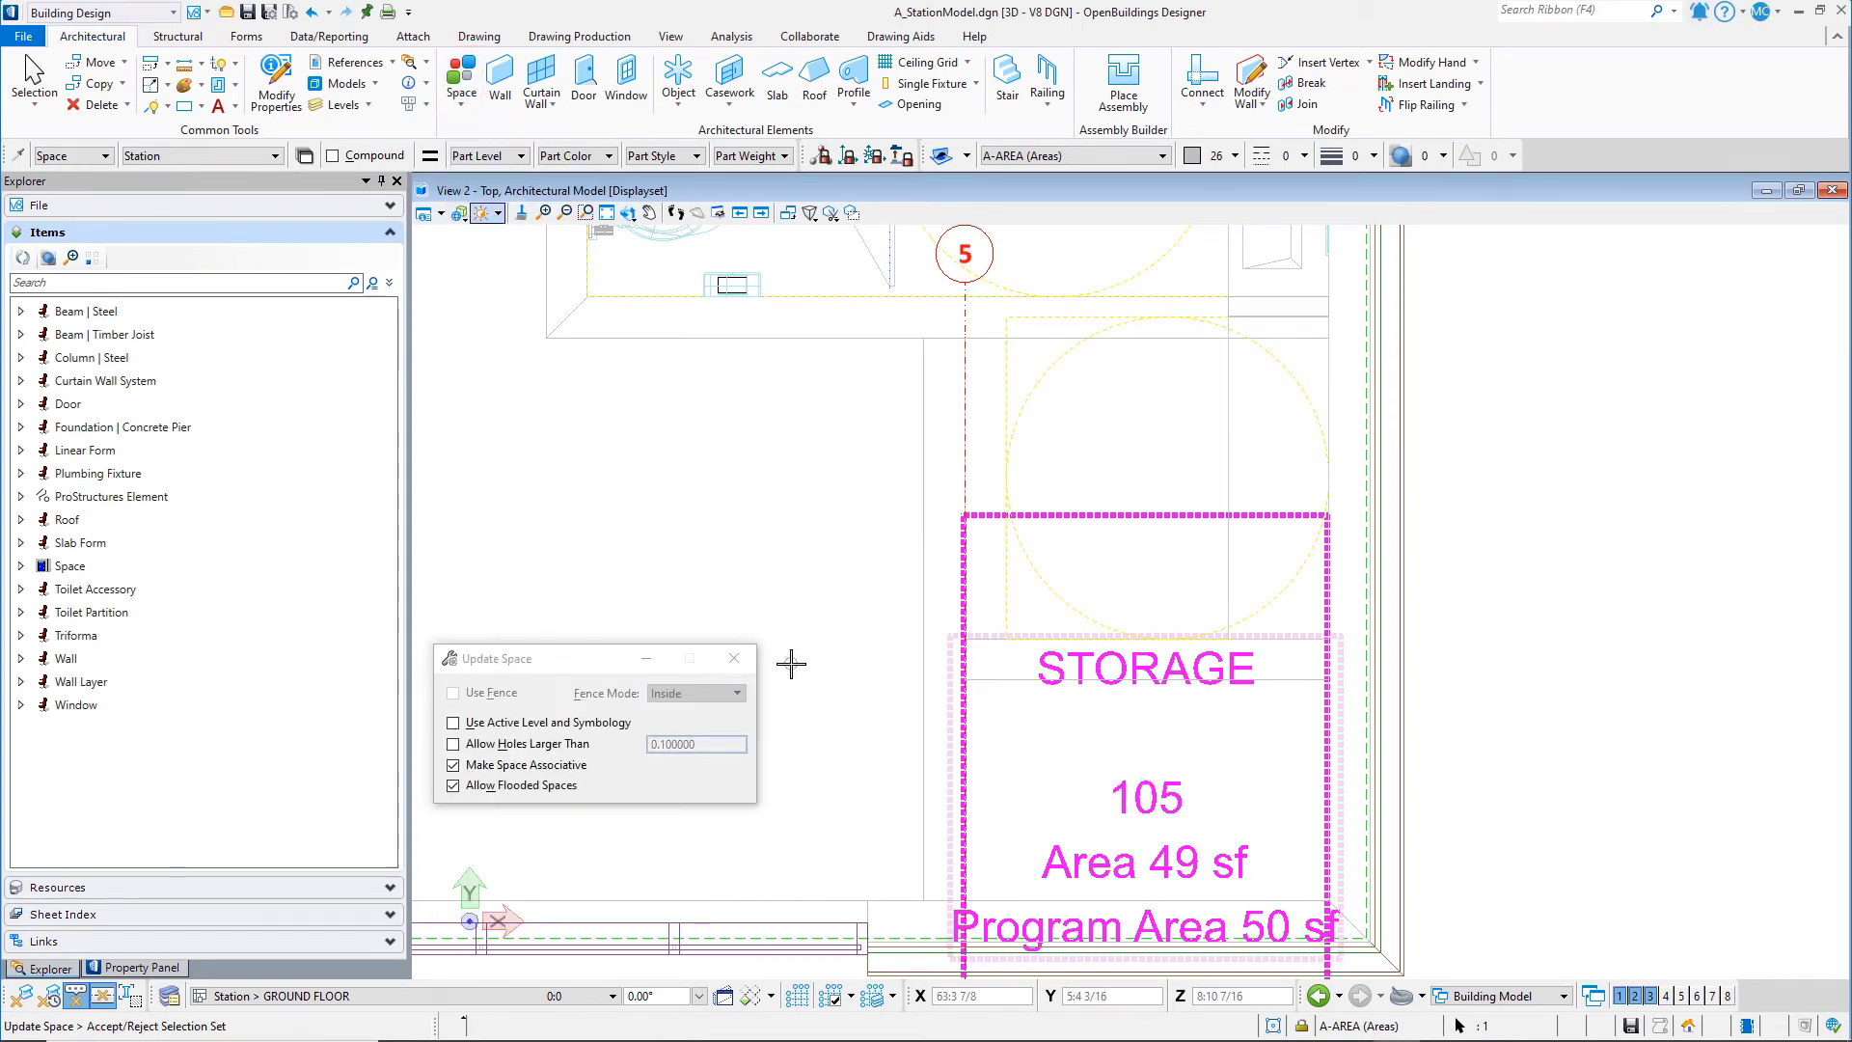
{"action": "left_click", "coordinate": [1064, 738]}
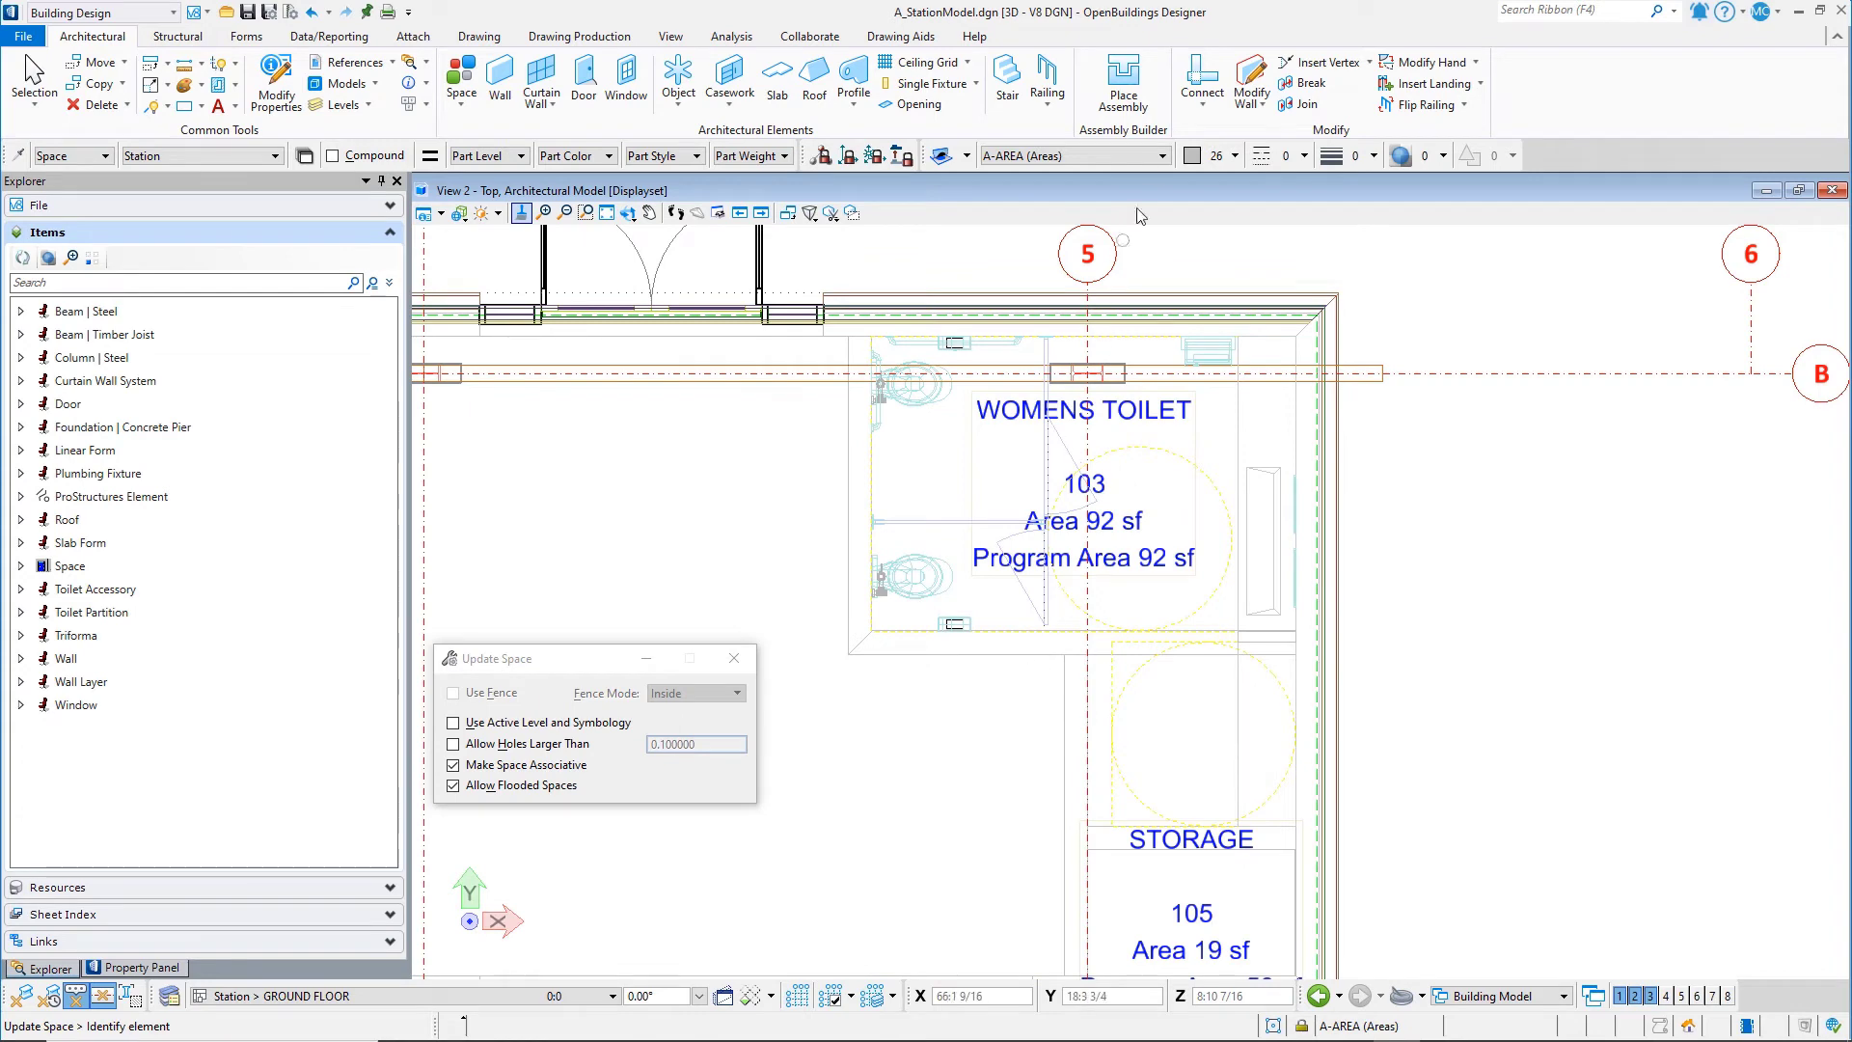
- Connect the Womens Toilet's original lower wall and the vertical storage wall as an L with a bisector joint, clearance 0:0
{"action": "left_click", "coordinate": [1202, 82]}
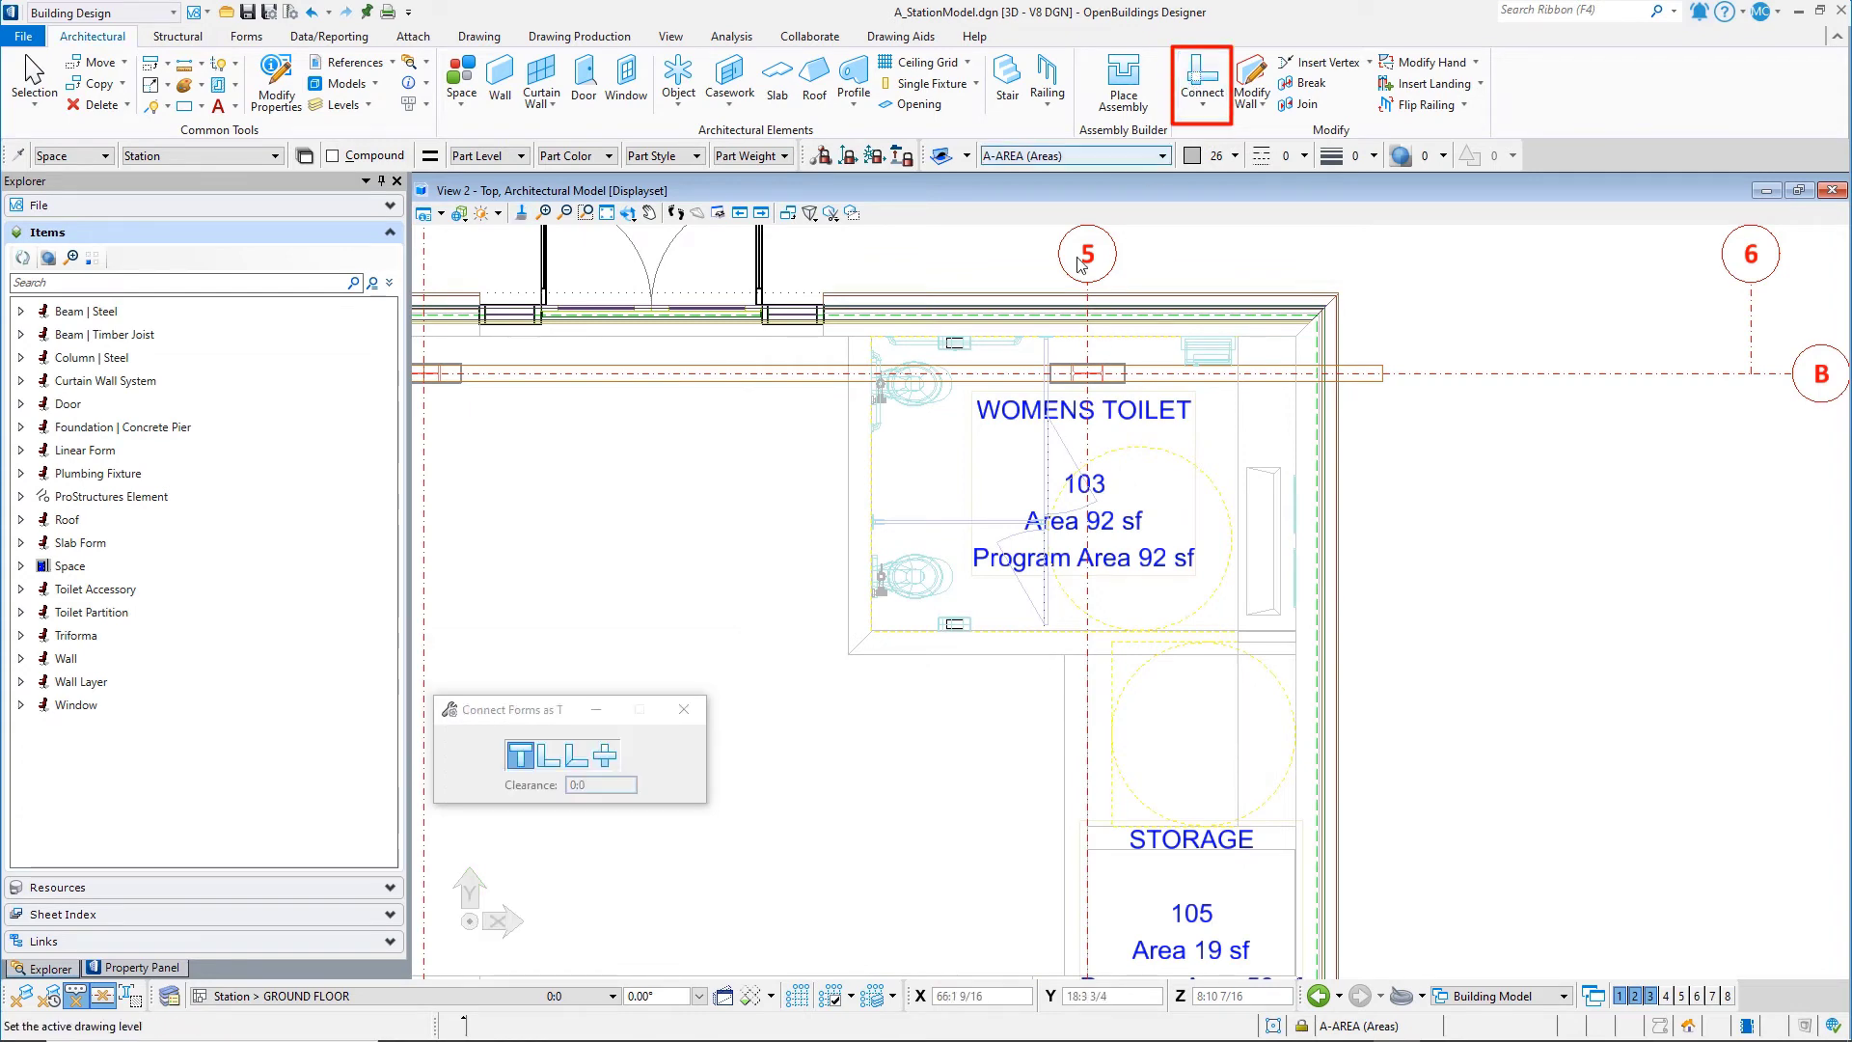
{"action": "left_click", "coordinate": [575, 756]}
{"action": "left_click", "coordinate": [1020, 654]}
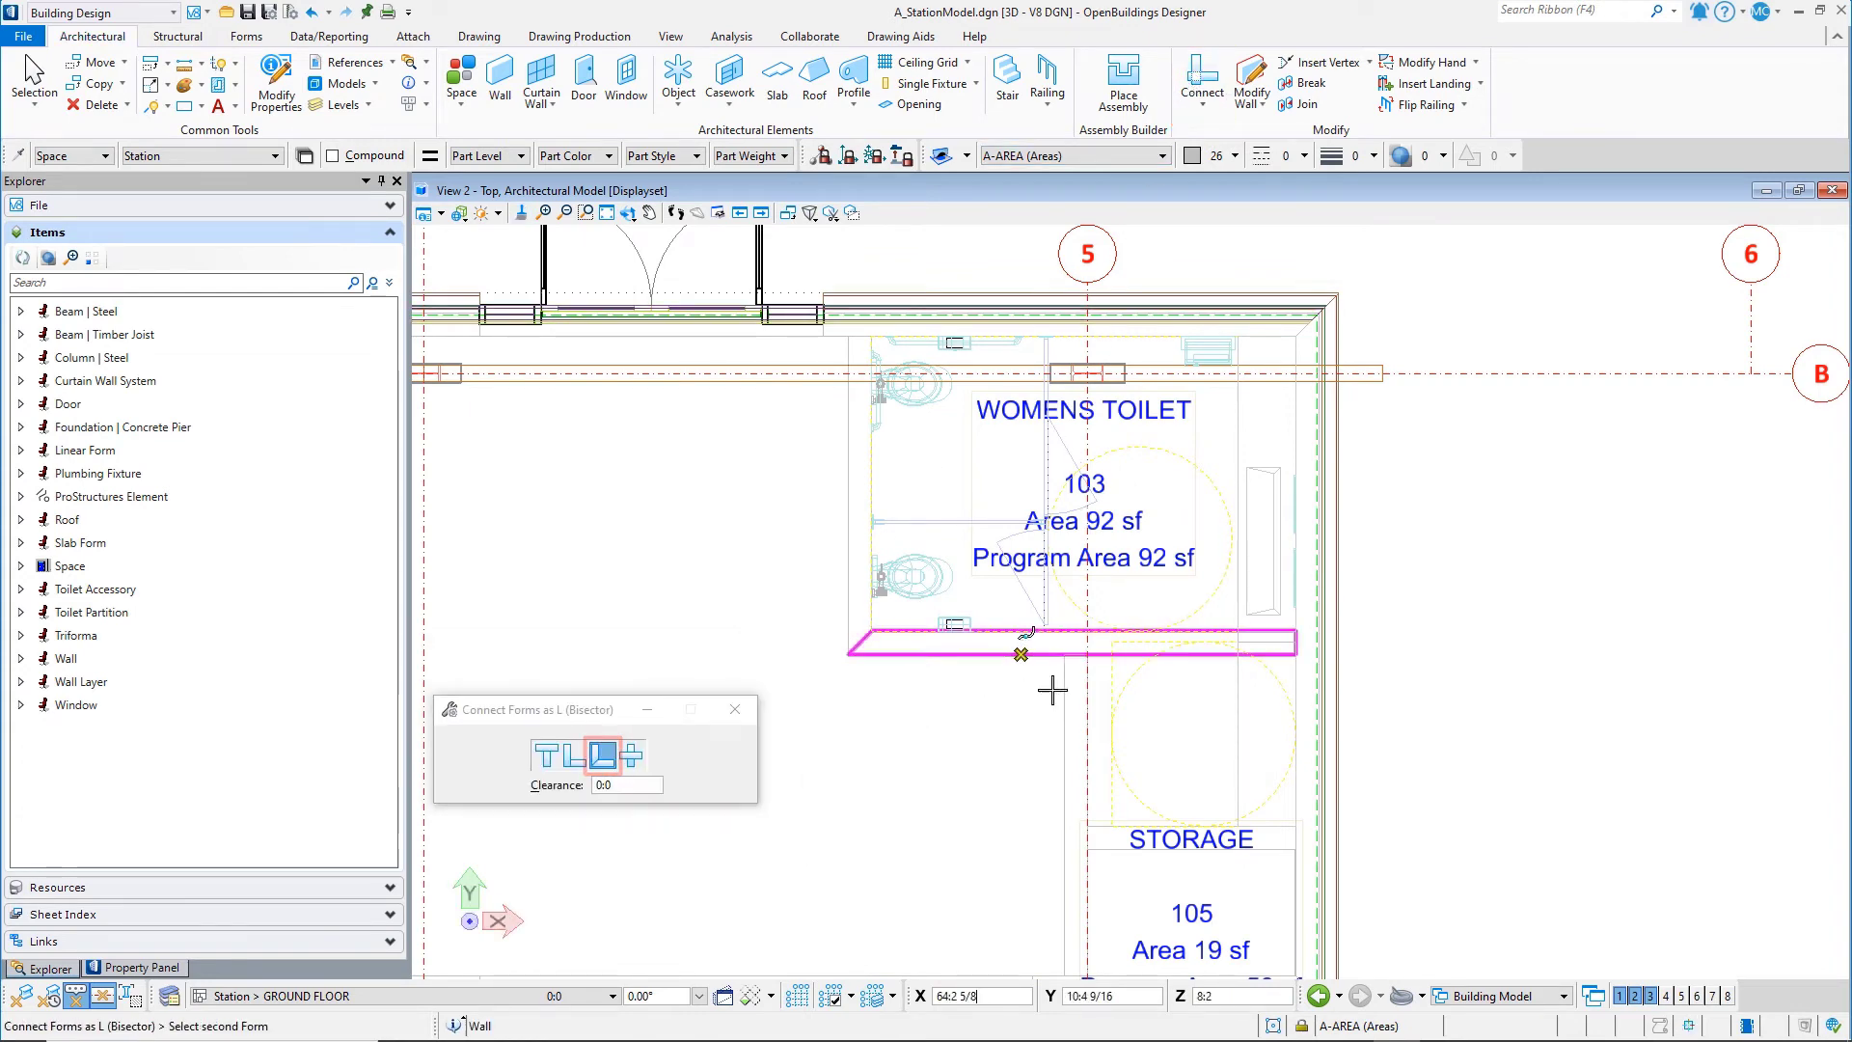
{"action": "left_click", "coordinate": [1067, 687]}
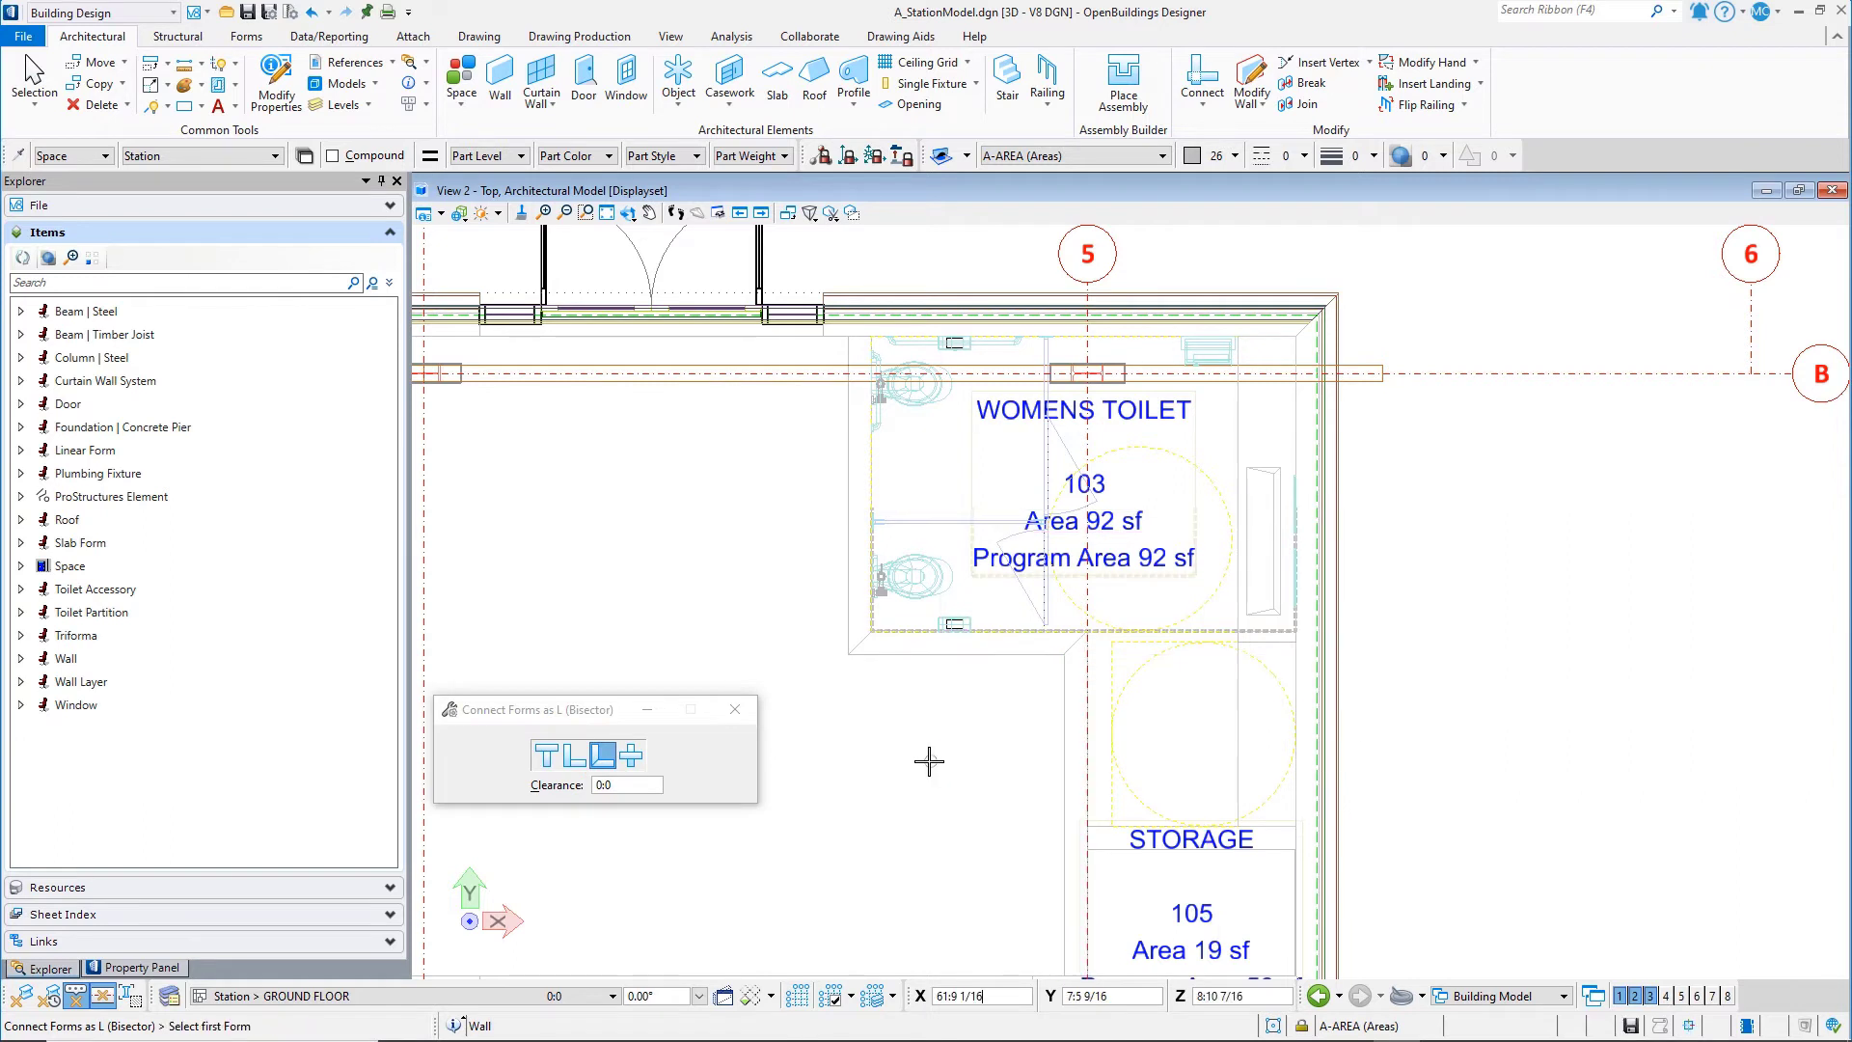
- Update the Womens Toilet 103 space to fit its new wall boundaries, keeping Make Space Associative and Allow Flooded Spaces enabled
{"action": "left_click", "coordinate": [461, 97]}
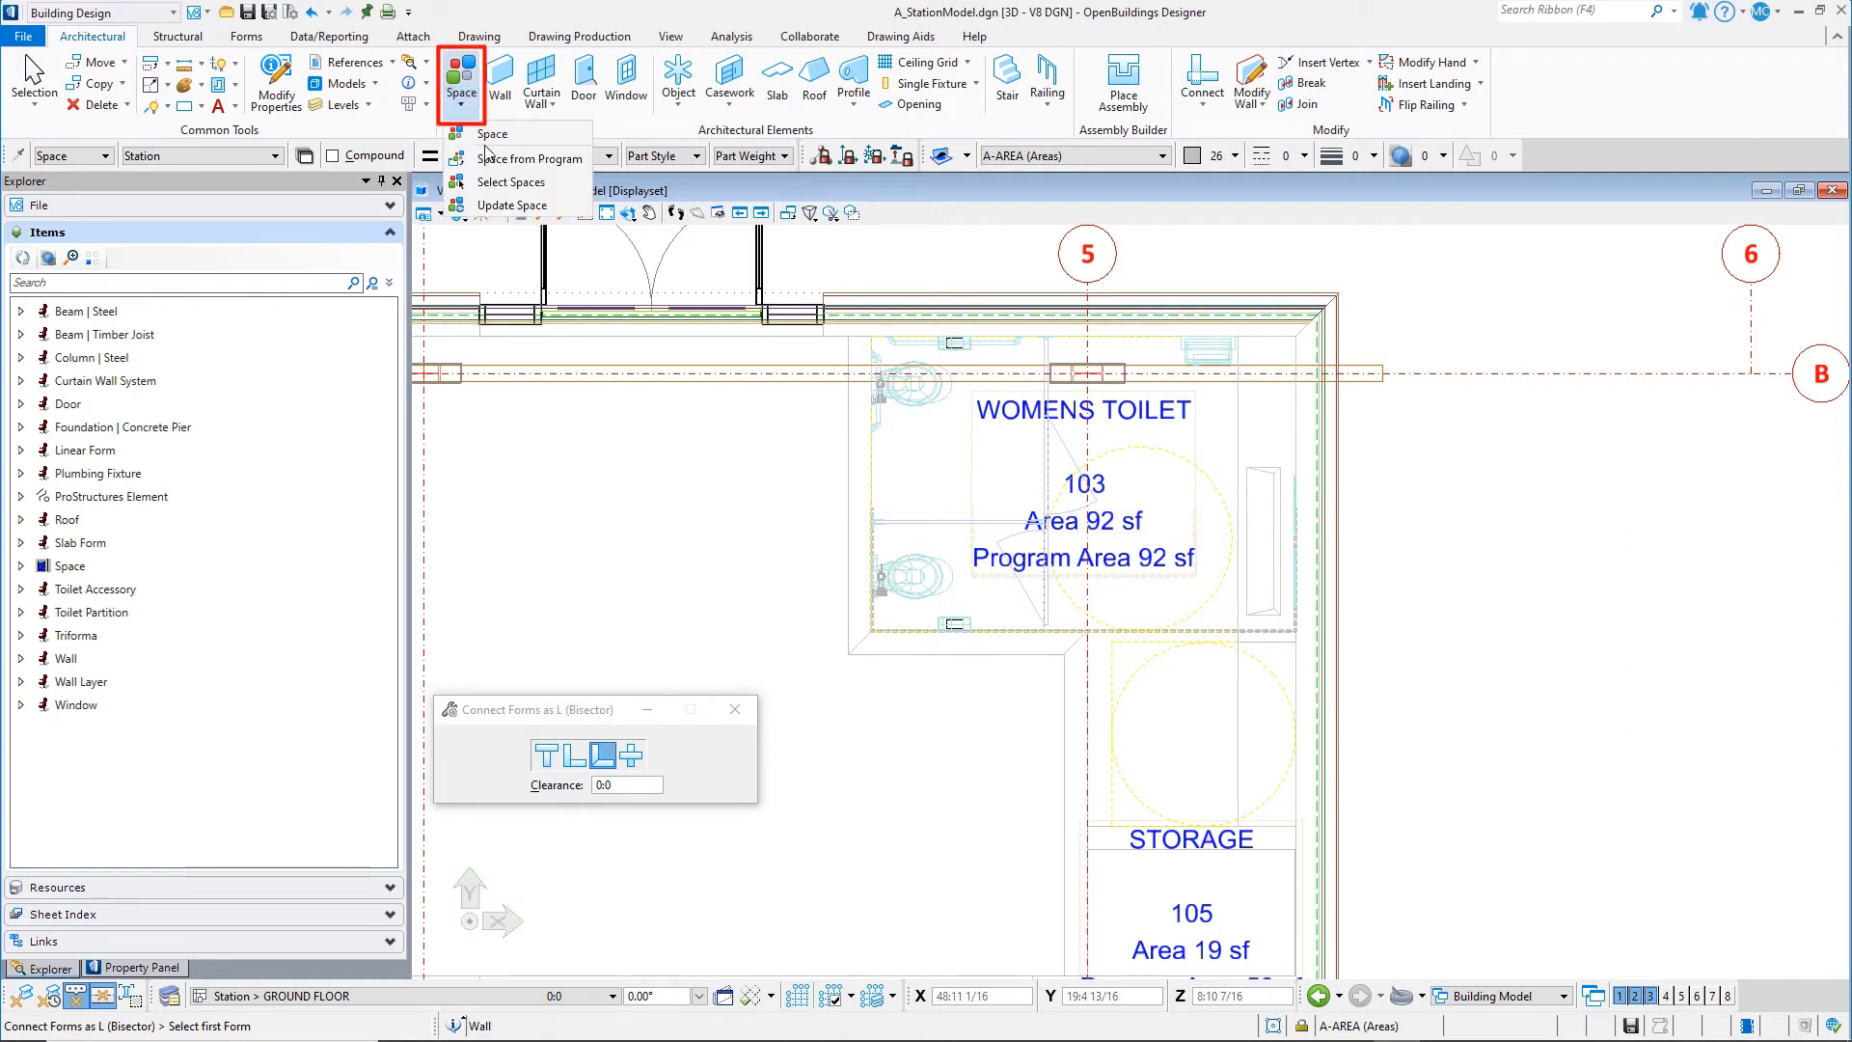
{"action": "left_click", "coordinate": [511, 209]}
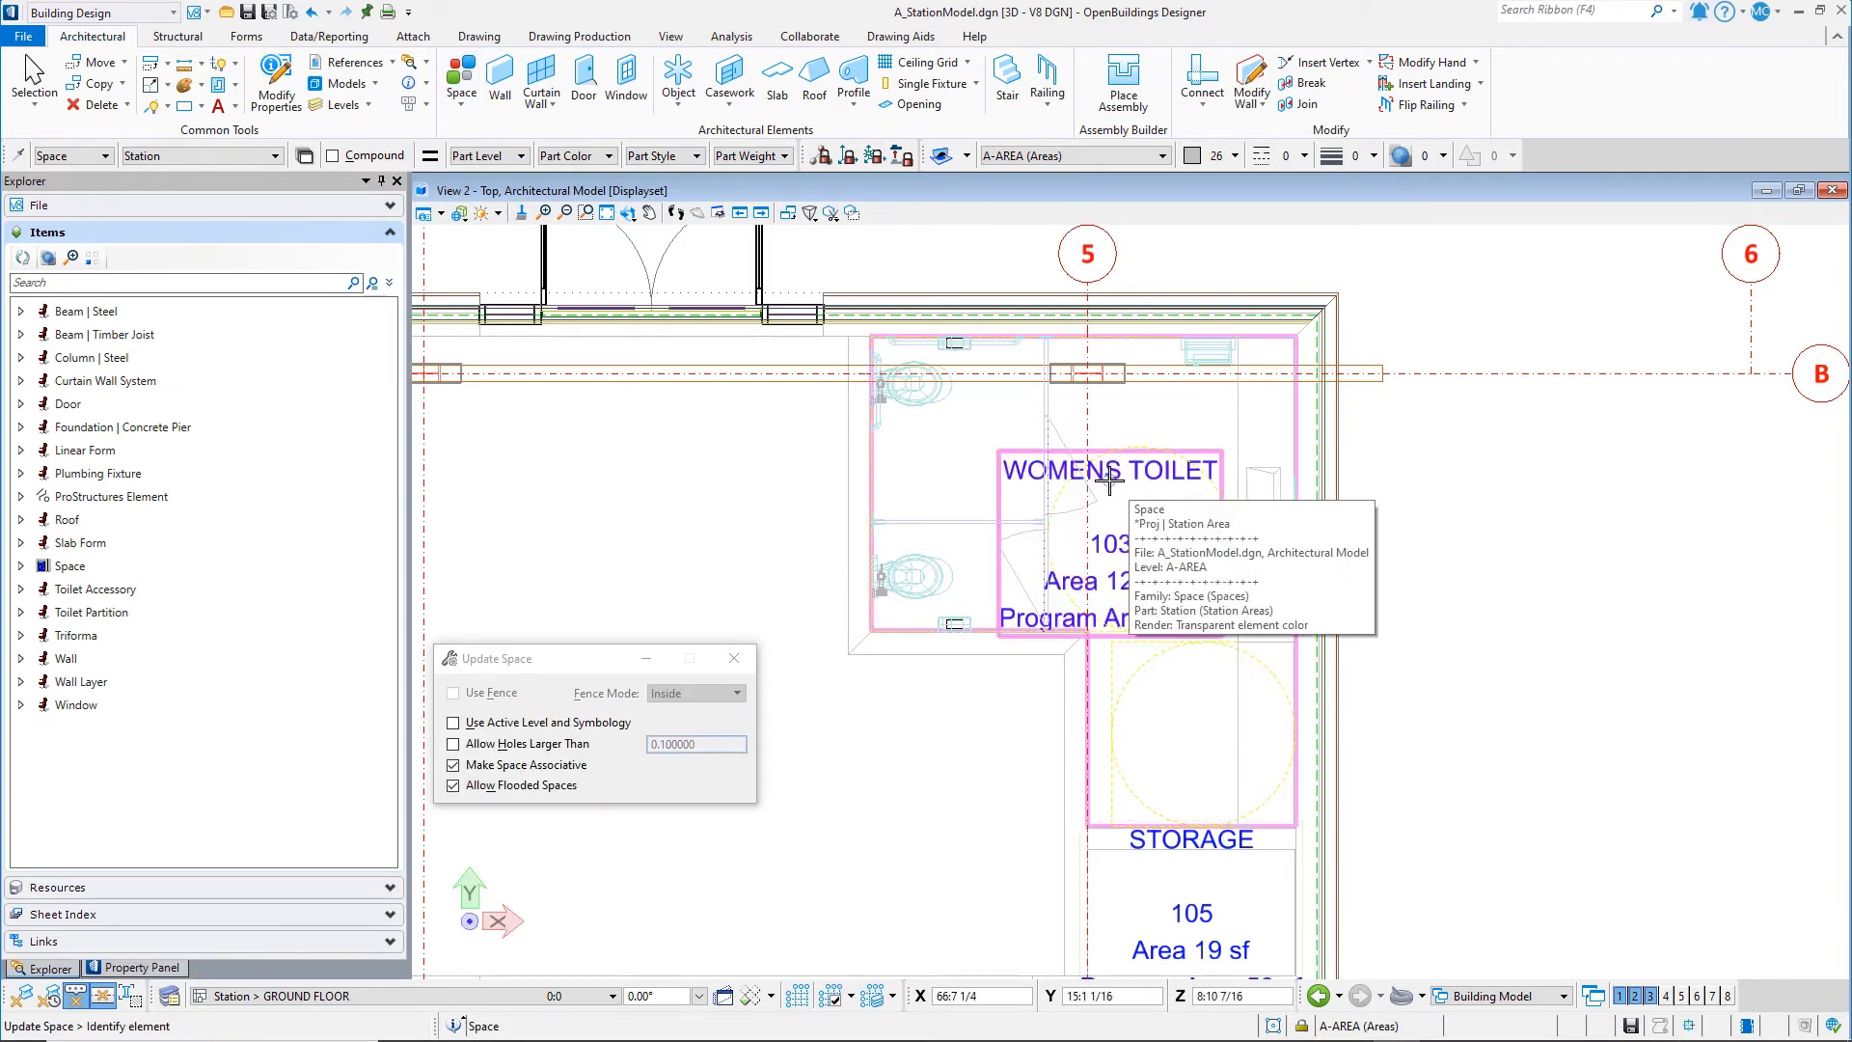
{"action": "left_click", "coordinate": [1109, 482]}
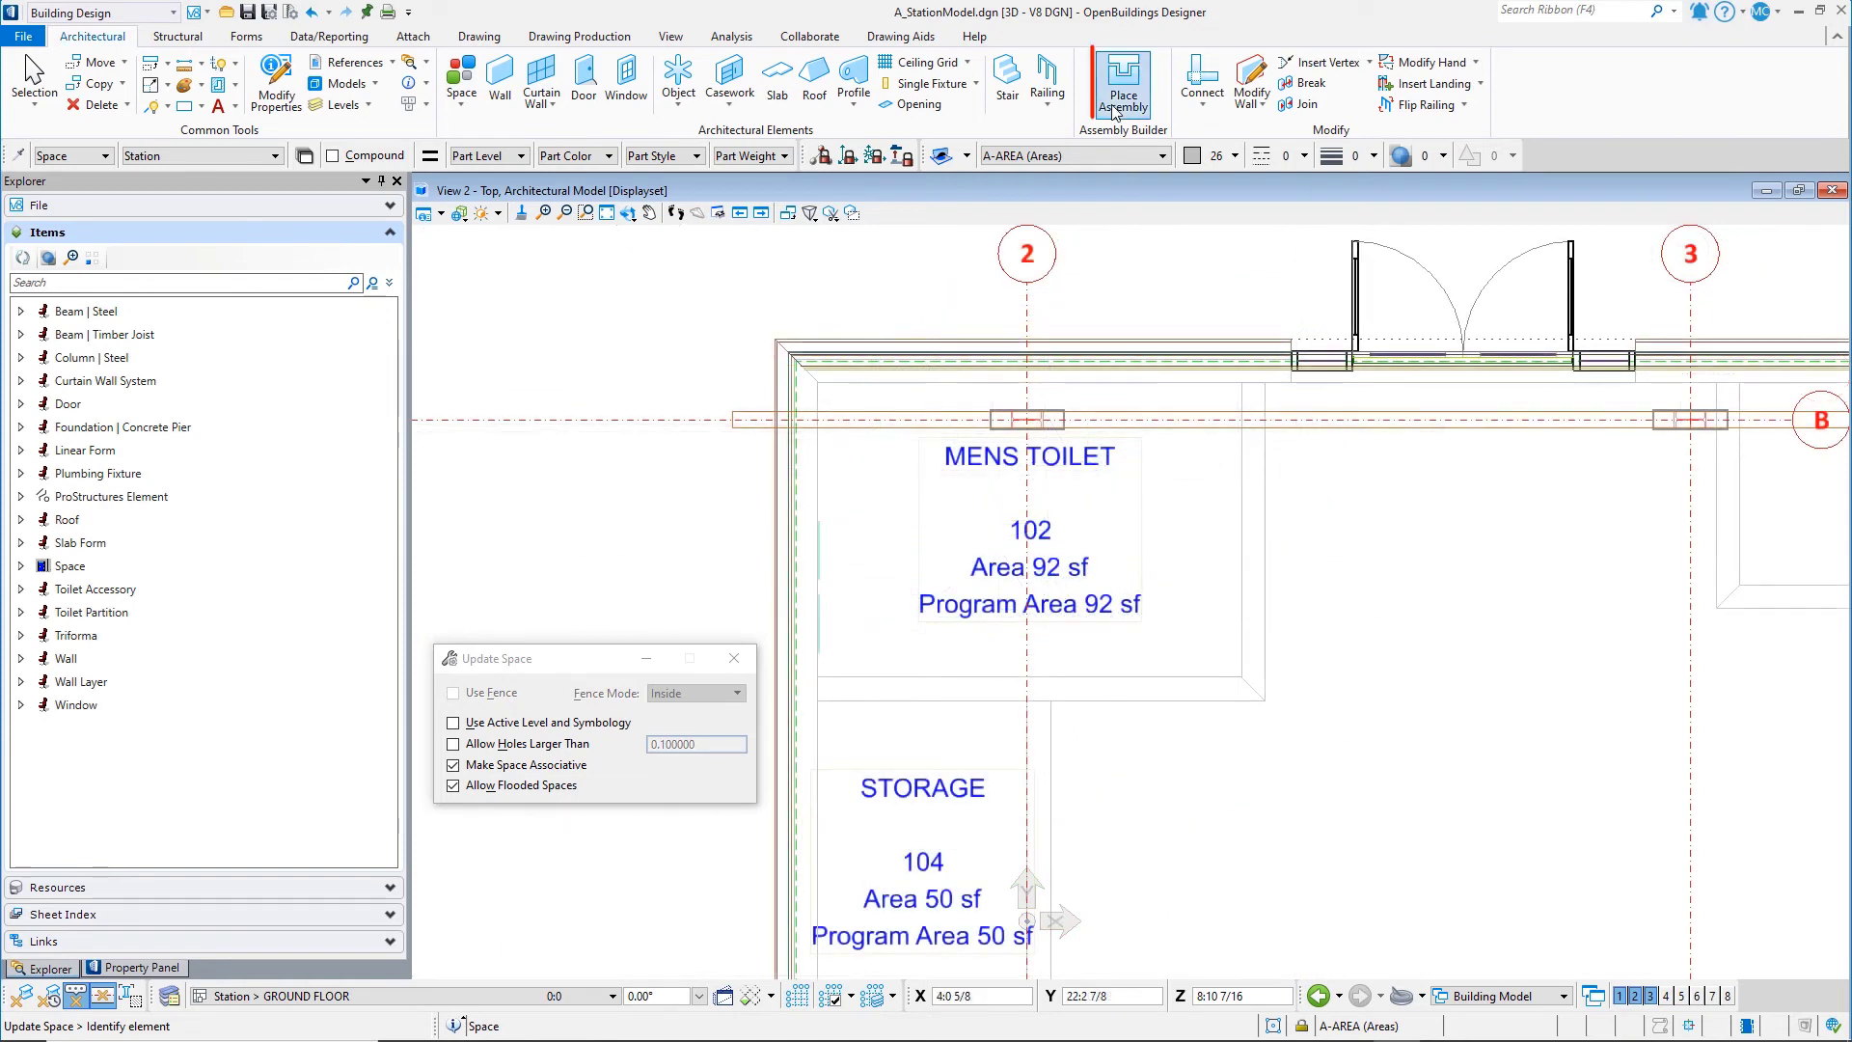
- Place the architectural assembly Toilet-Mens-2 with its insertion point at the upper-left interior corner of Mens Toilet 102
{"action": "left_click", "coordinate": [1119, 96]}
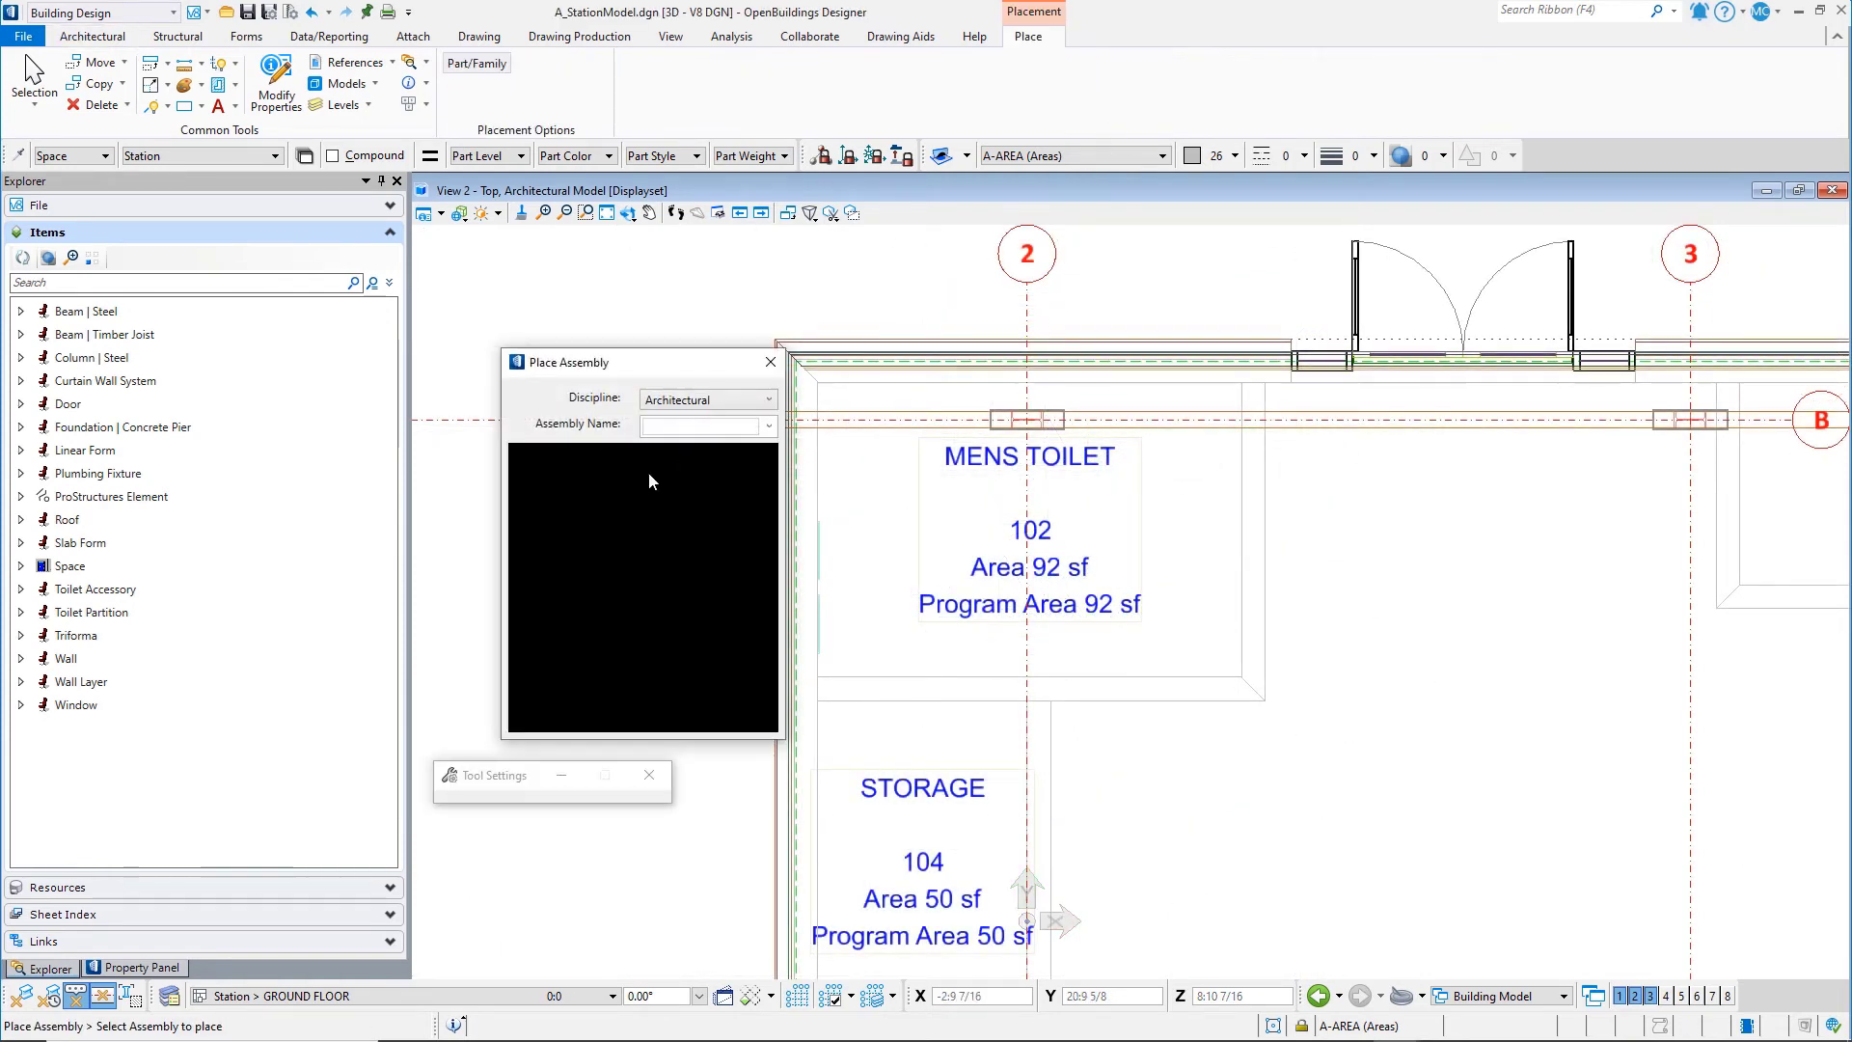
{"action": "left_click", "coordinate": [769, 425]}
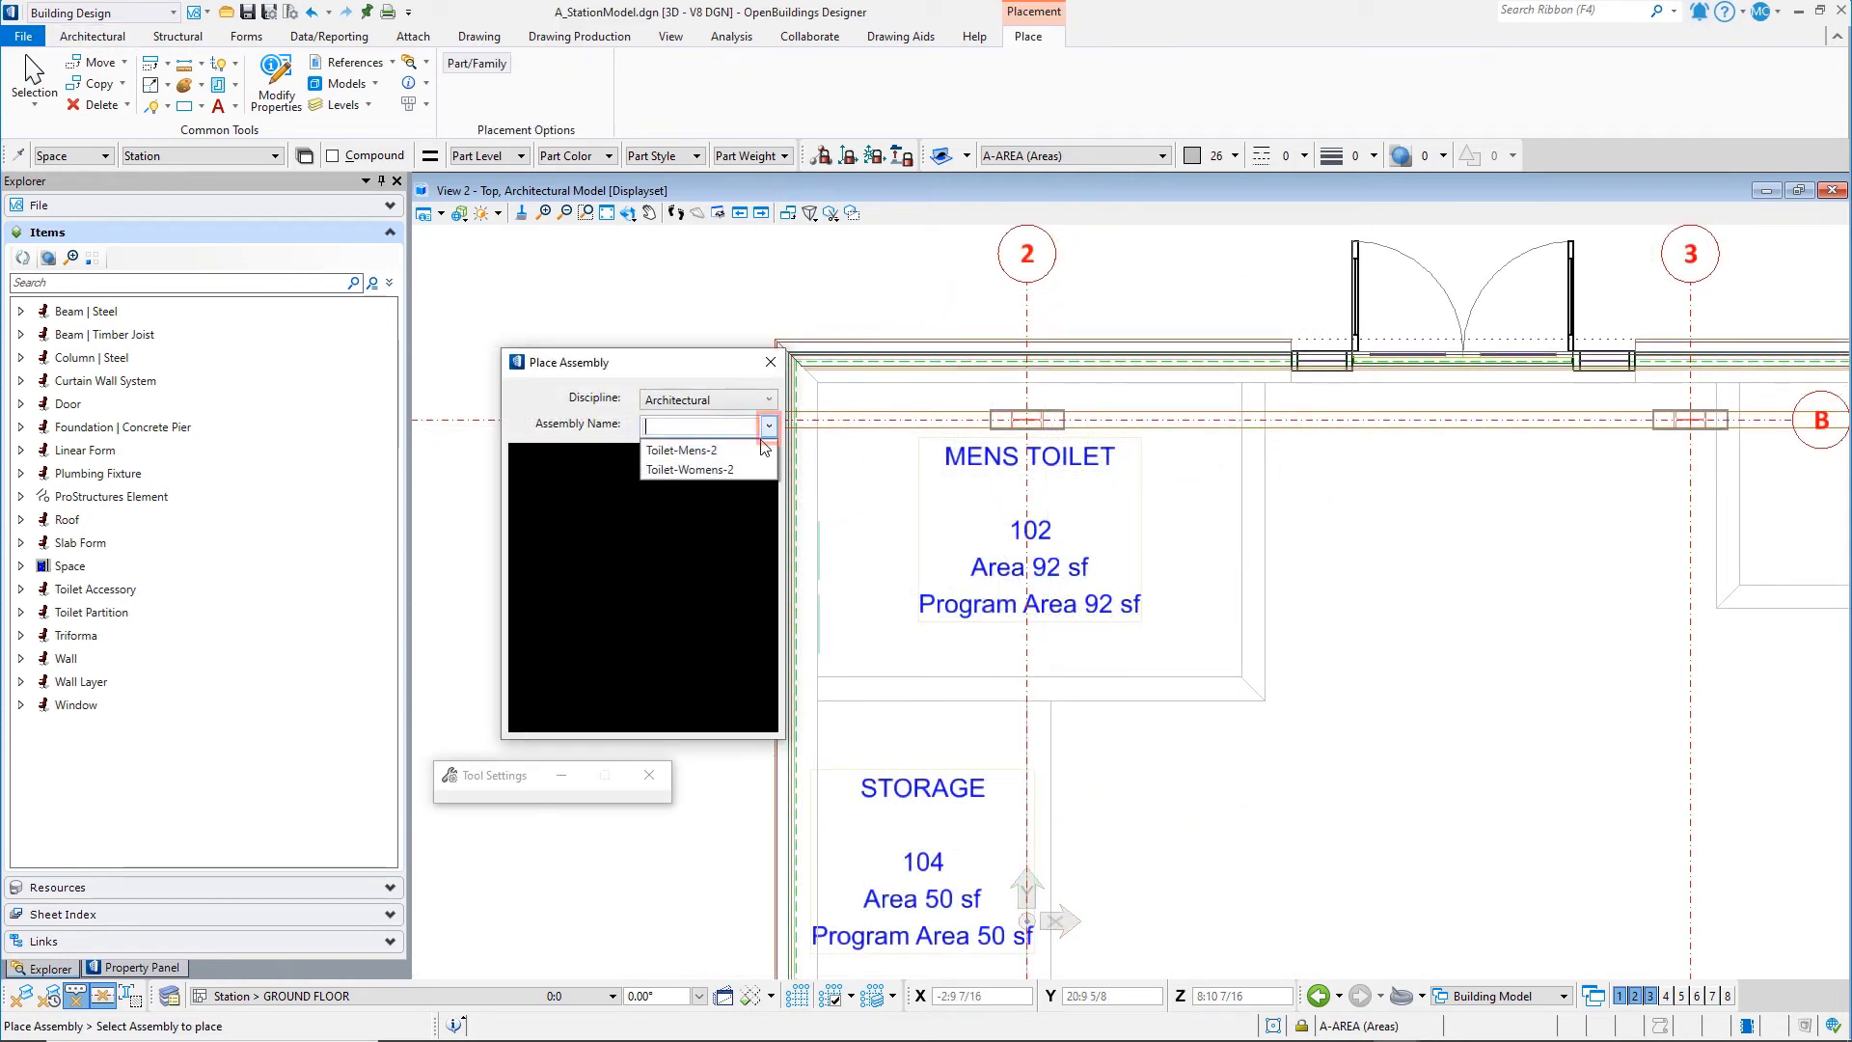
{"action": "left_click", "coordinate": [713, 451]}
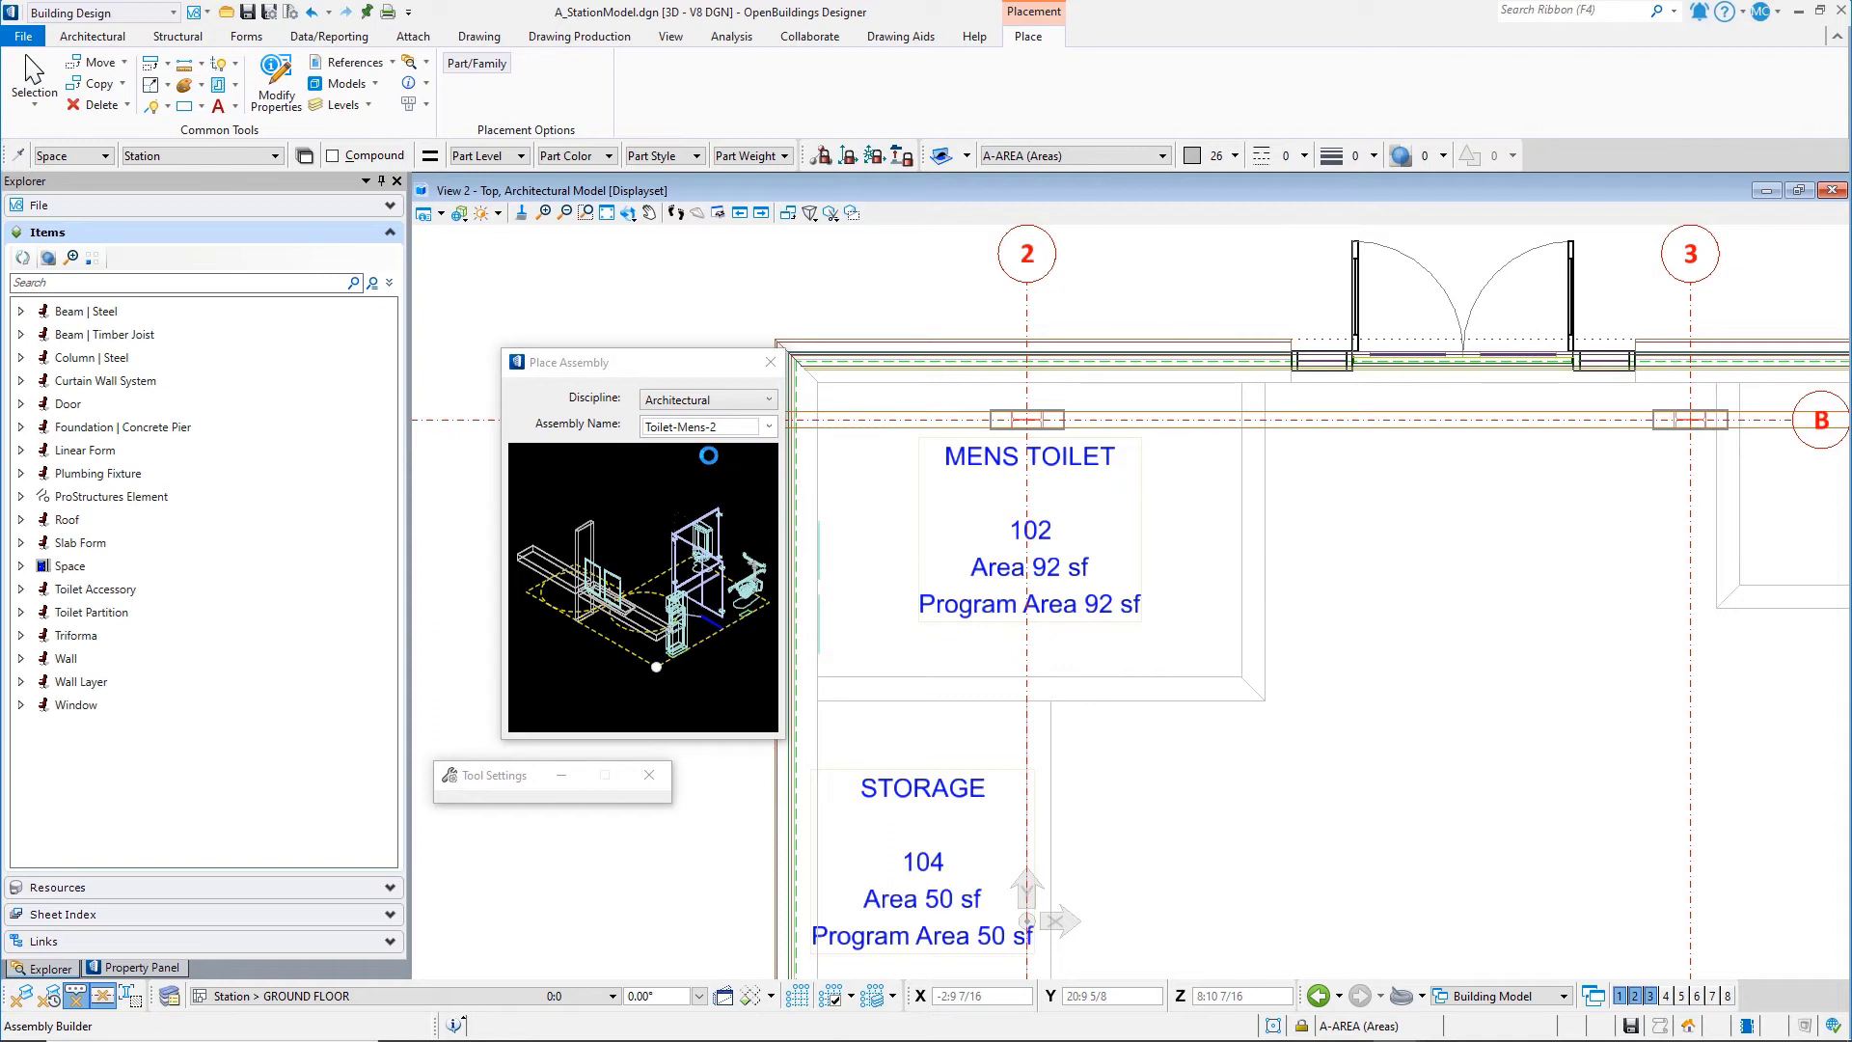
{"action": "left_click", "coordinate": [819, 384]}
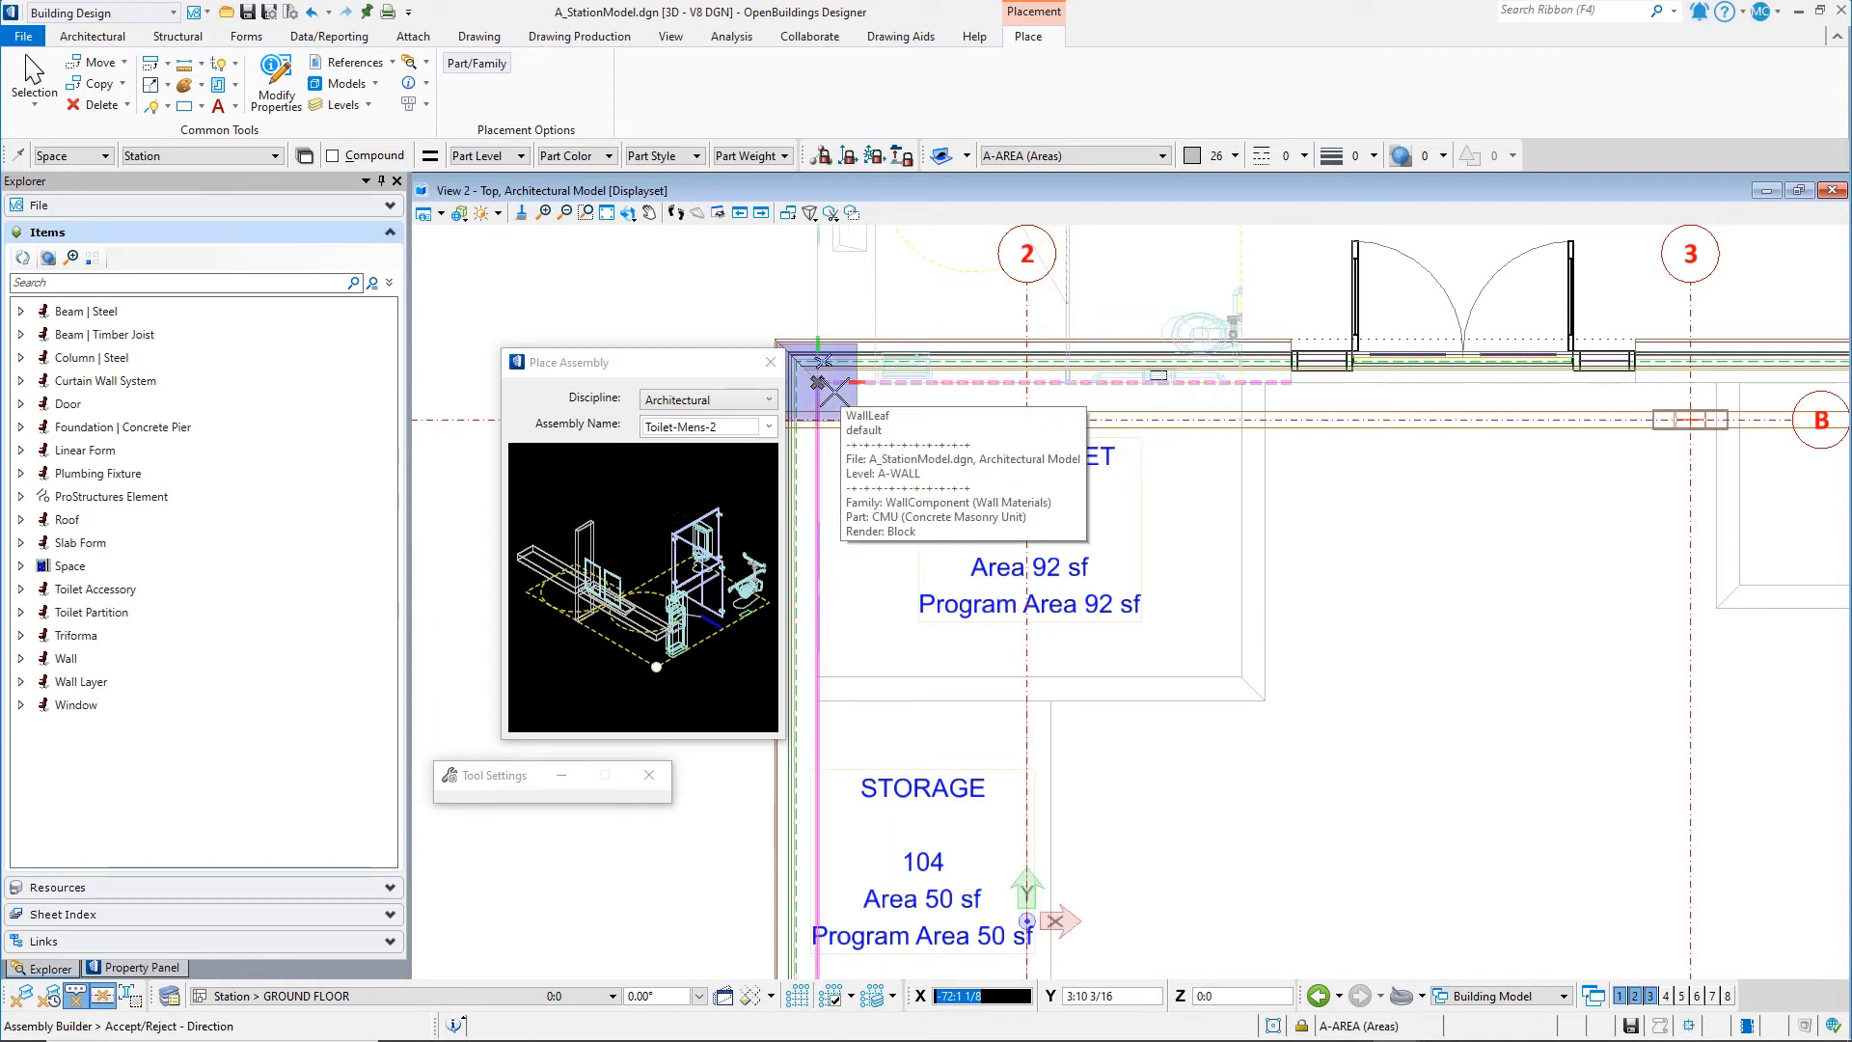
{"action": "scroll", "coordinate": [1166, 514], "scroll_direction": "down", "scroll_amount": 2}
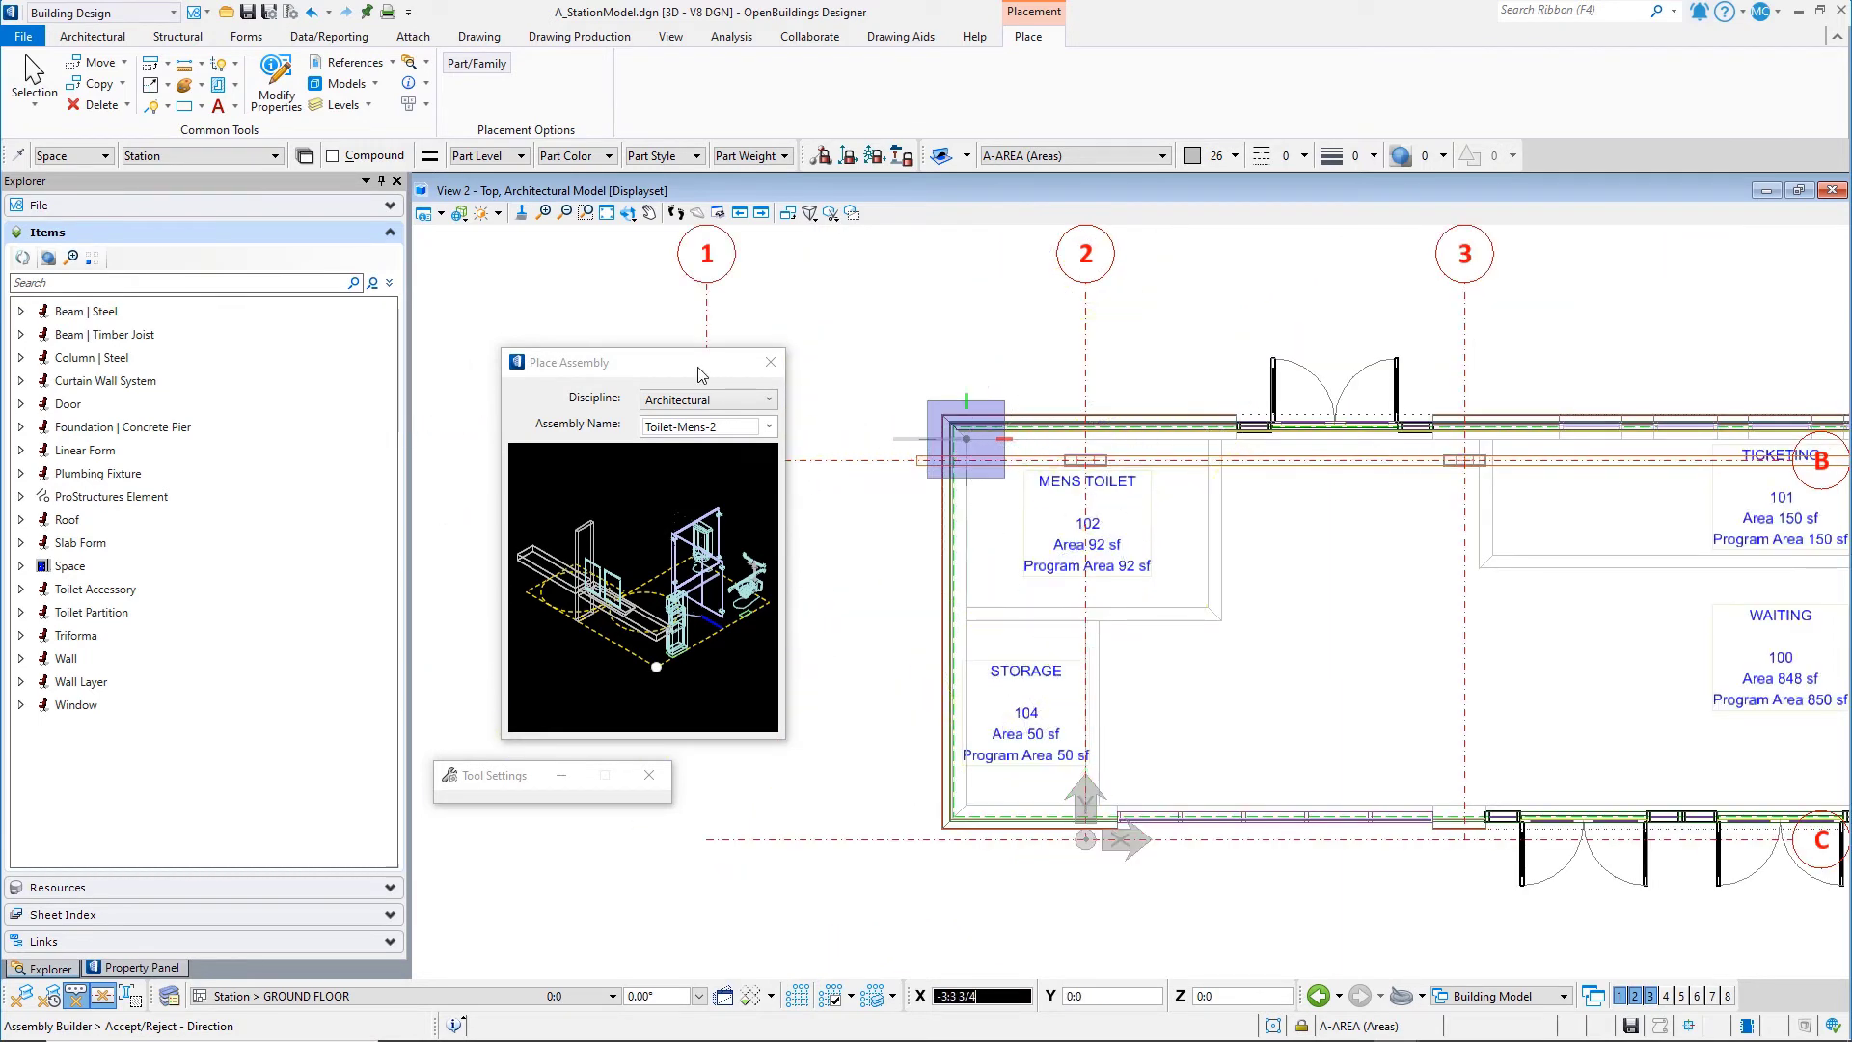
{"action": "left_click_drag", "start_coordinate": [675, 362], "coordinate": [457, 353]}
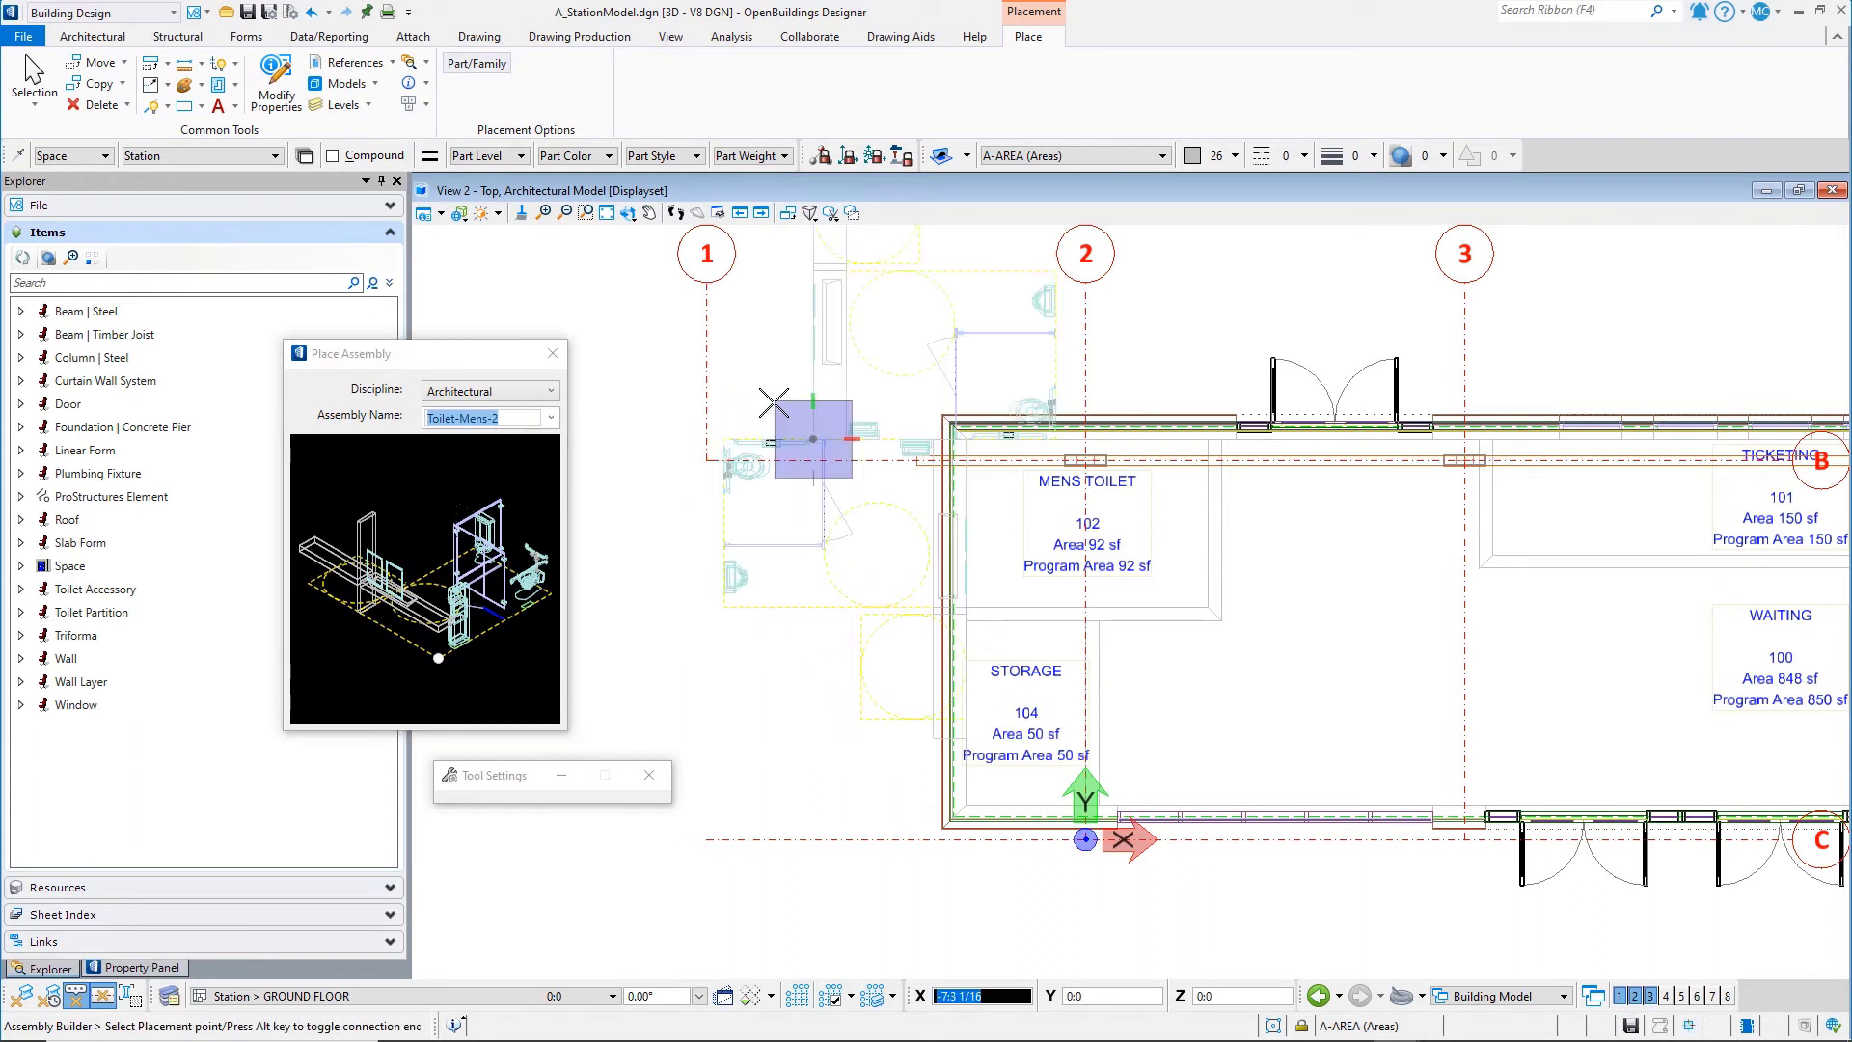
{"action": "left_click", "coordinate": [829, 365]}
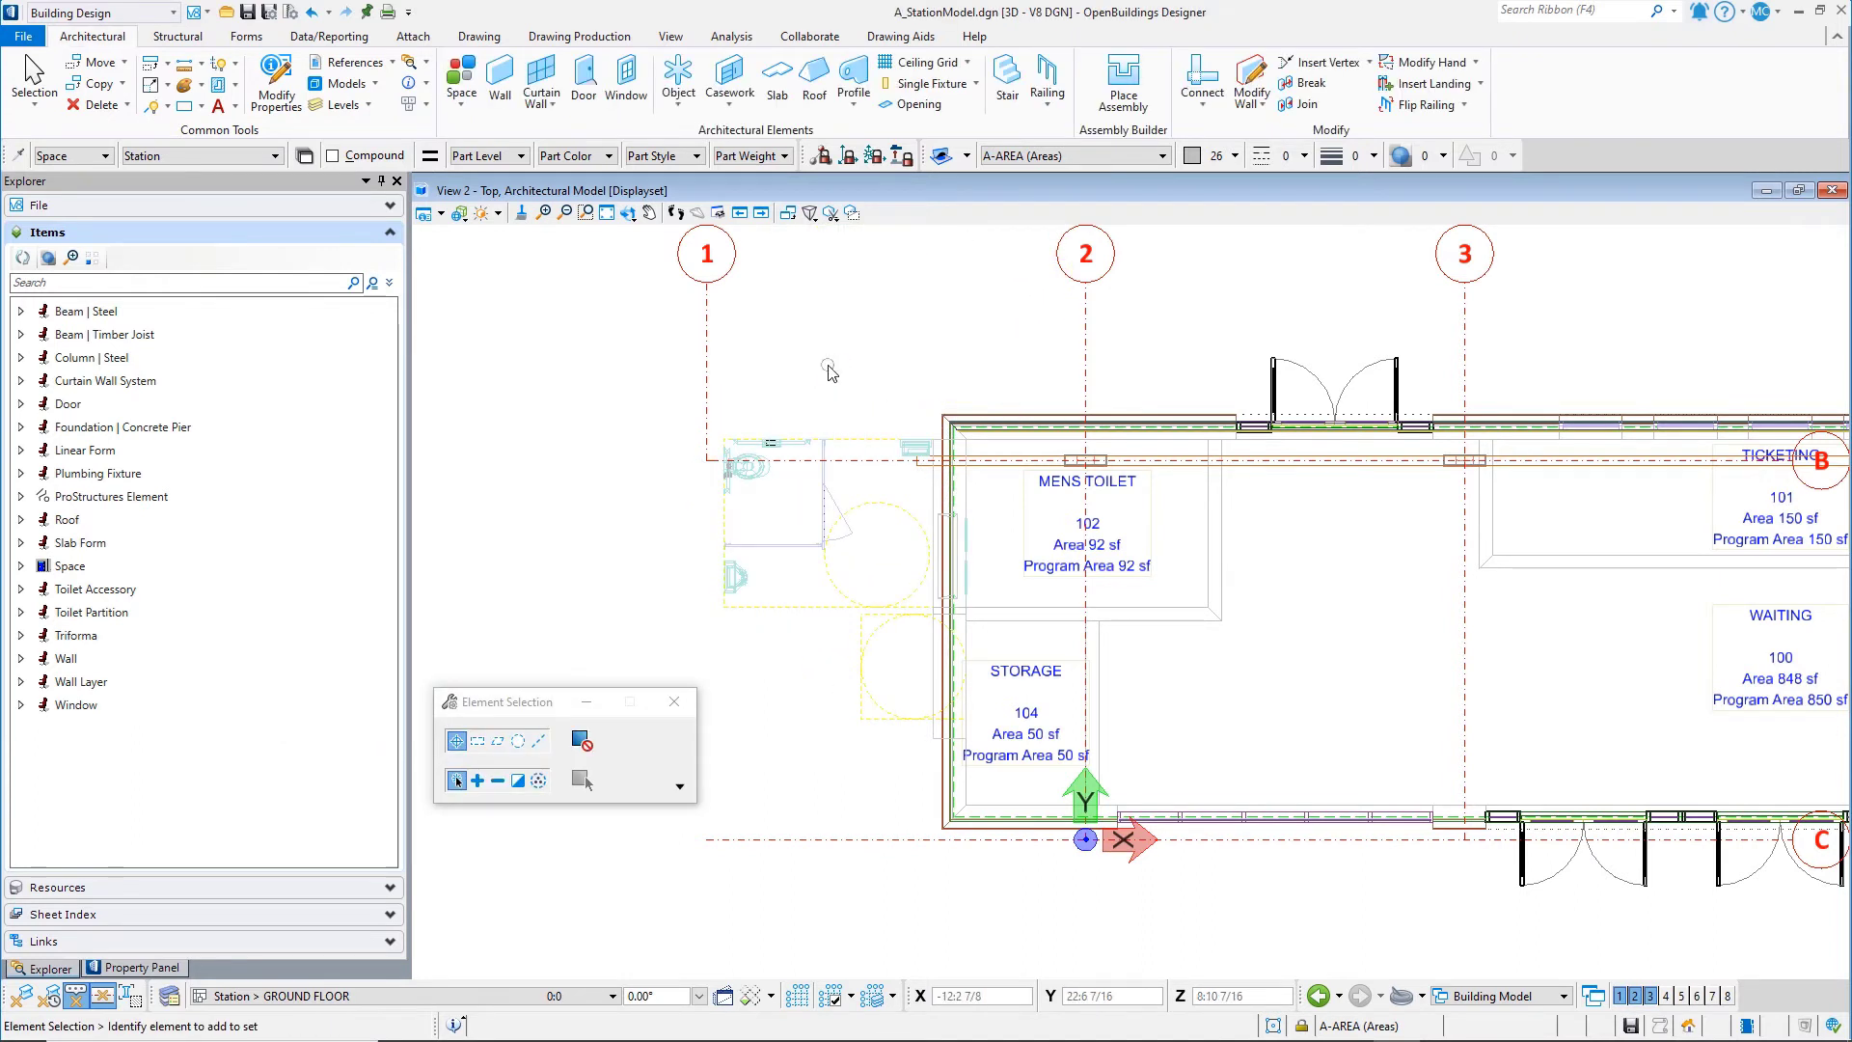
- Mirror all elements of the placed men's toilet assembly into Mens Toilet 102 about a vertical line through the room's upper-left interior corner
{"action": "left_click_drag", "start_coordinate": [667, 379], "coordinate": [997, 778]}
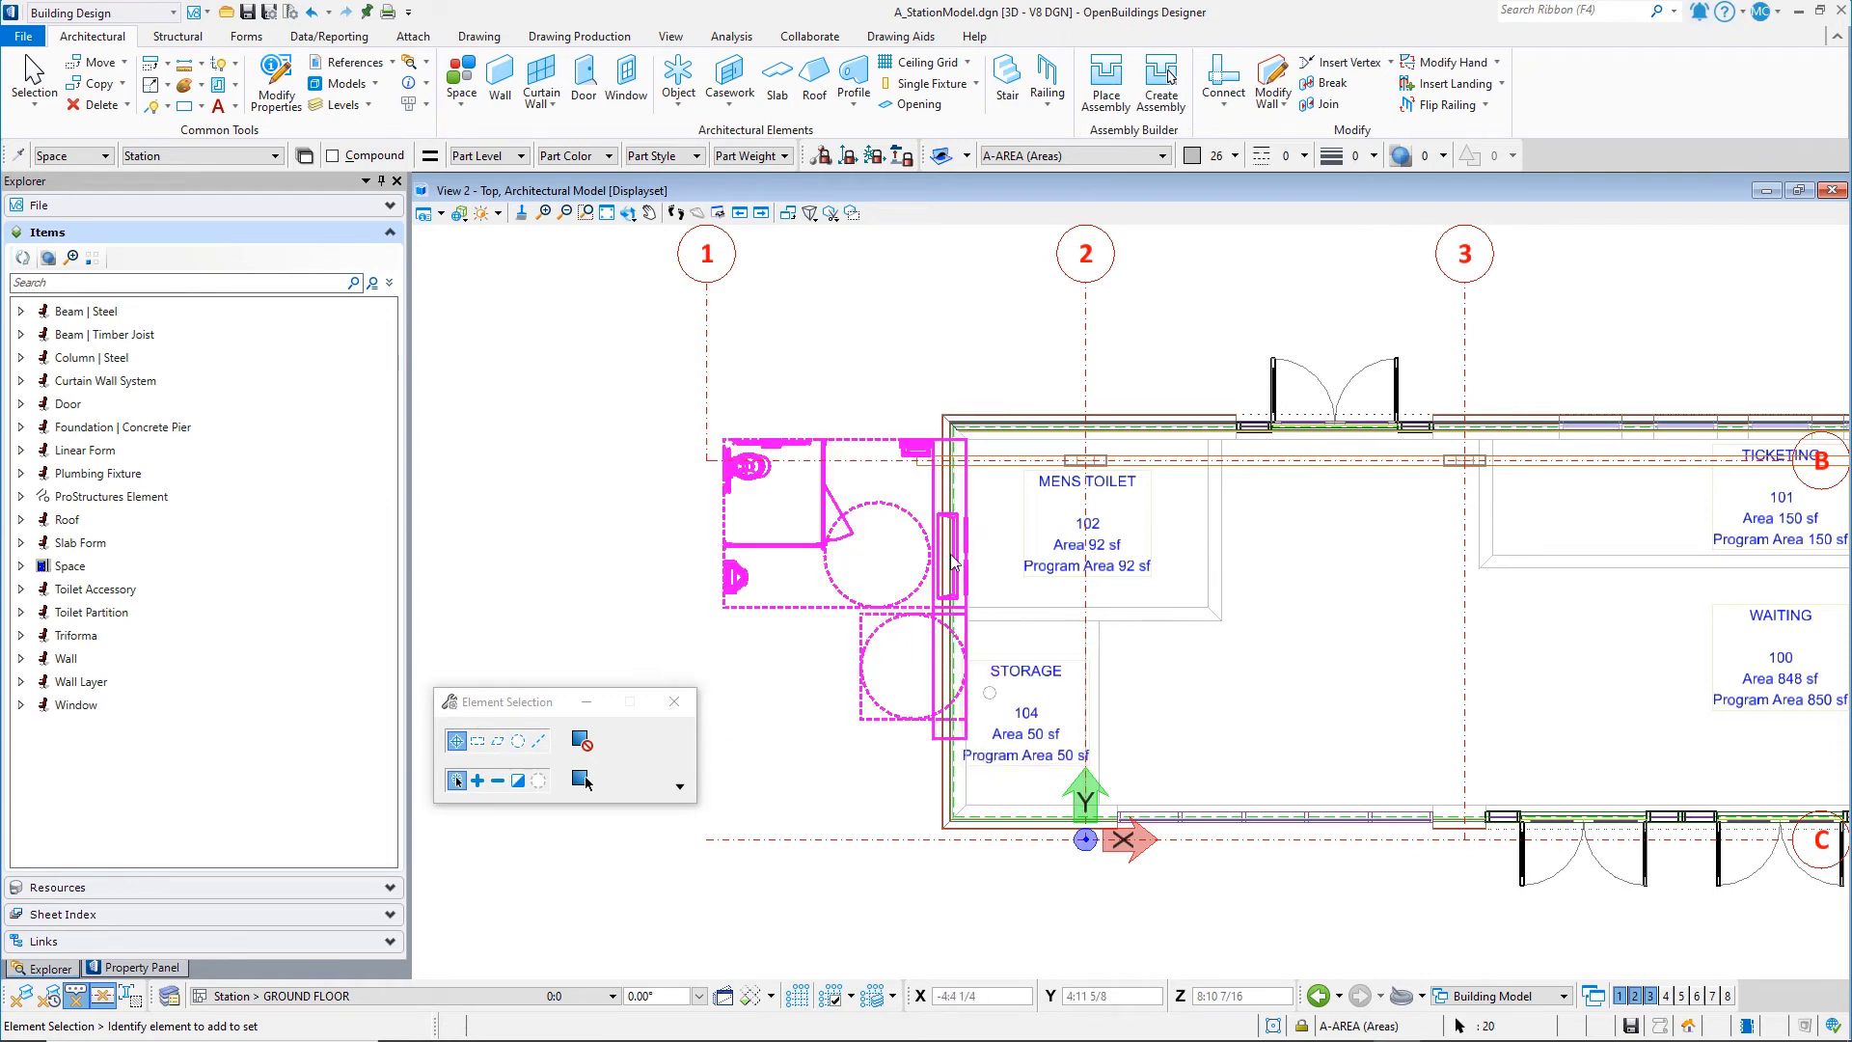
{"action": "right_click", "coordinate": [933, 337]}
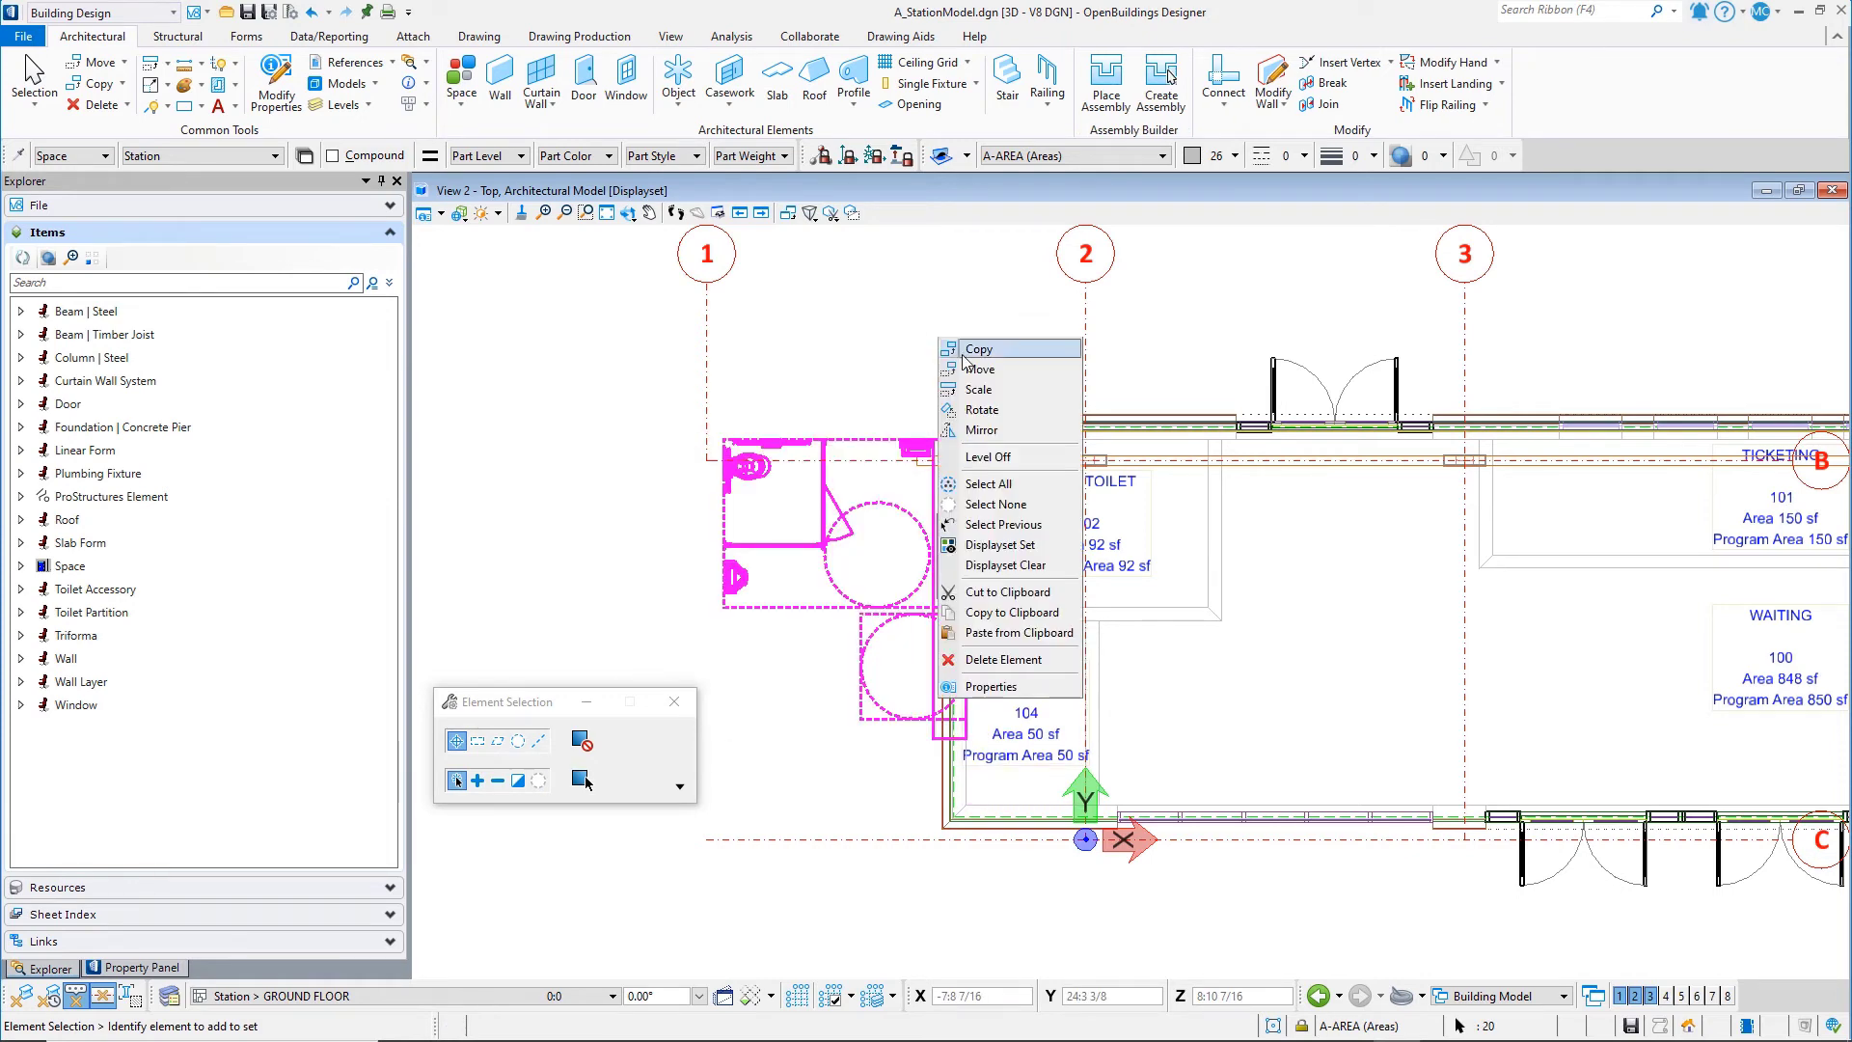
{"action": "left_click", "coordinate": [1026, 432]}
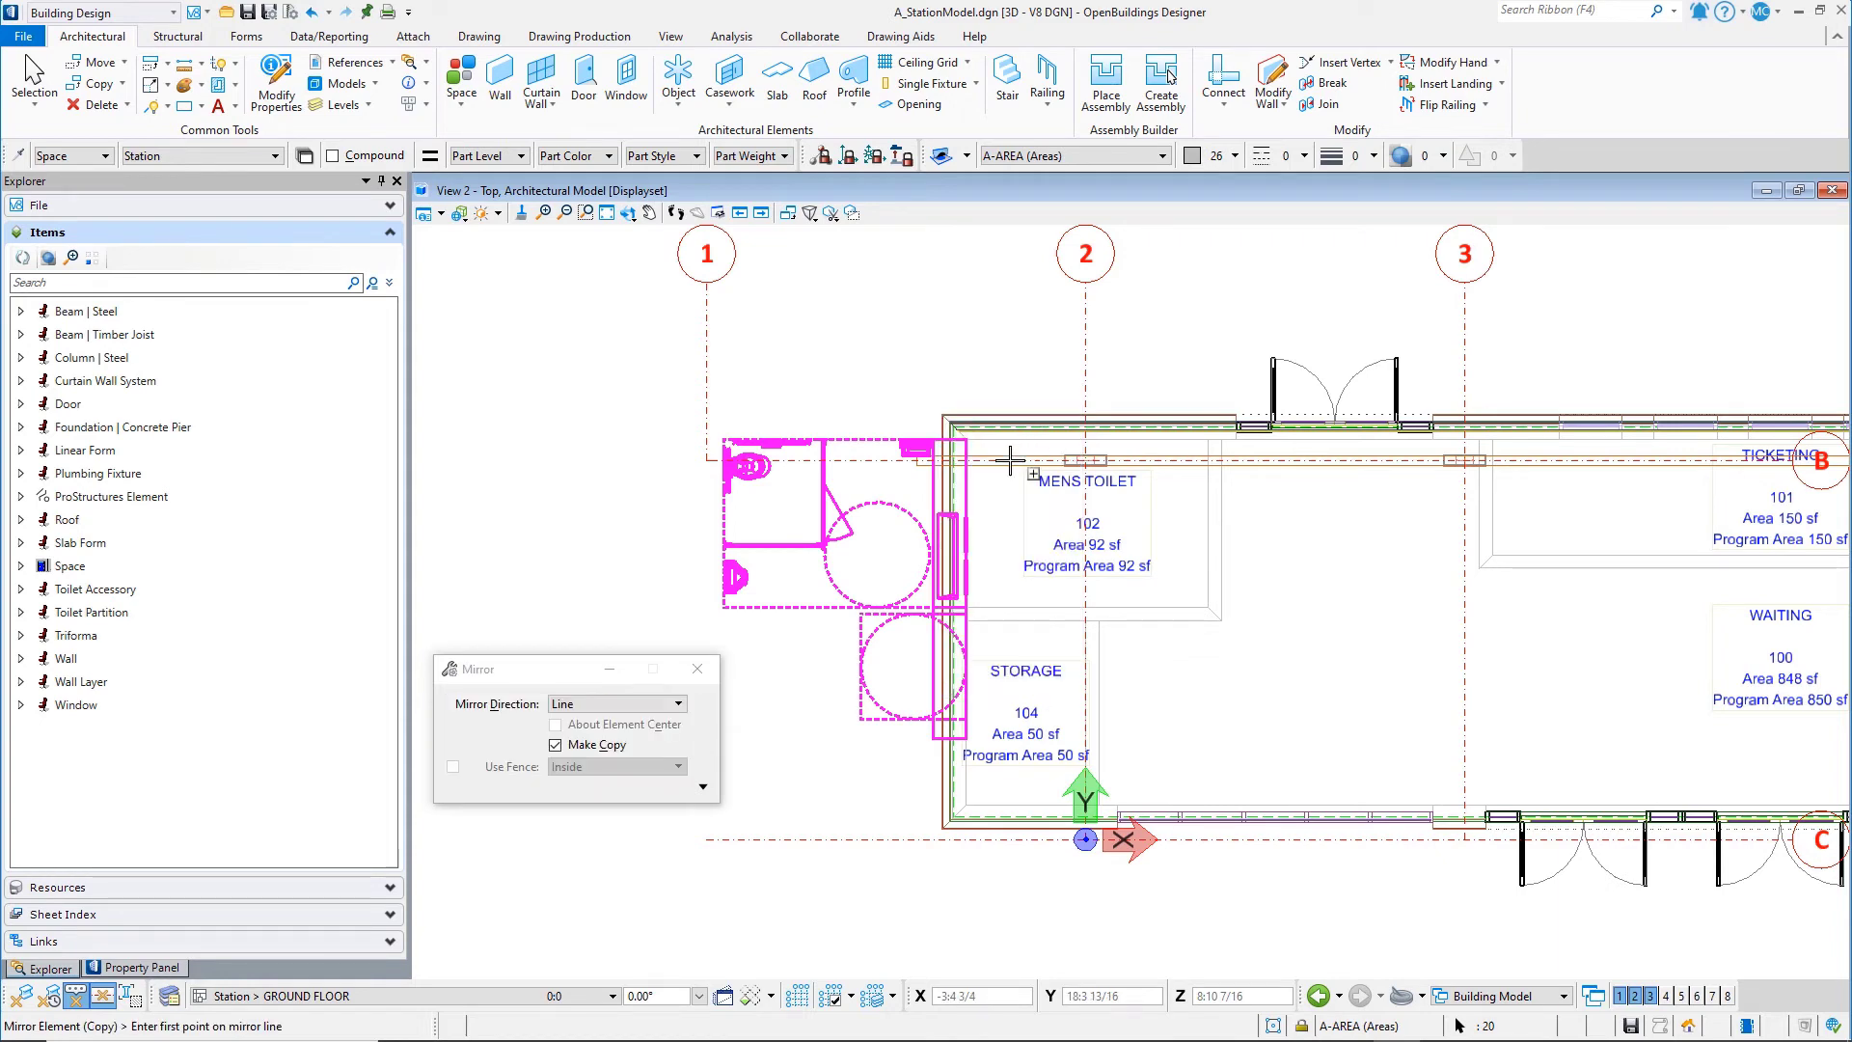
{"action": "left_click", "coordinate": [965, 439]}
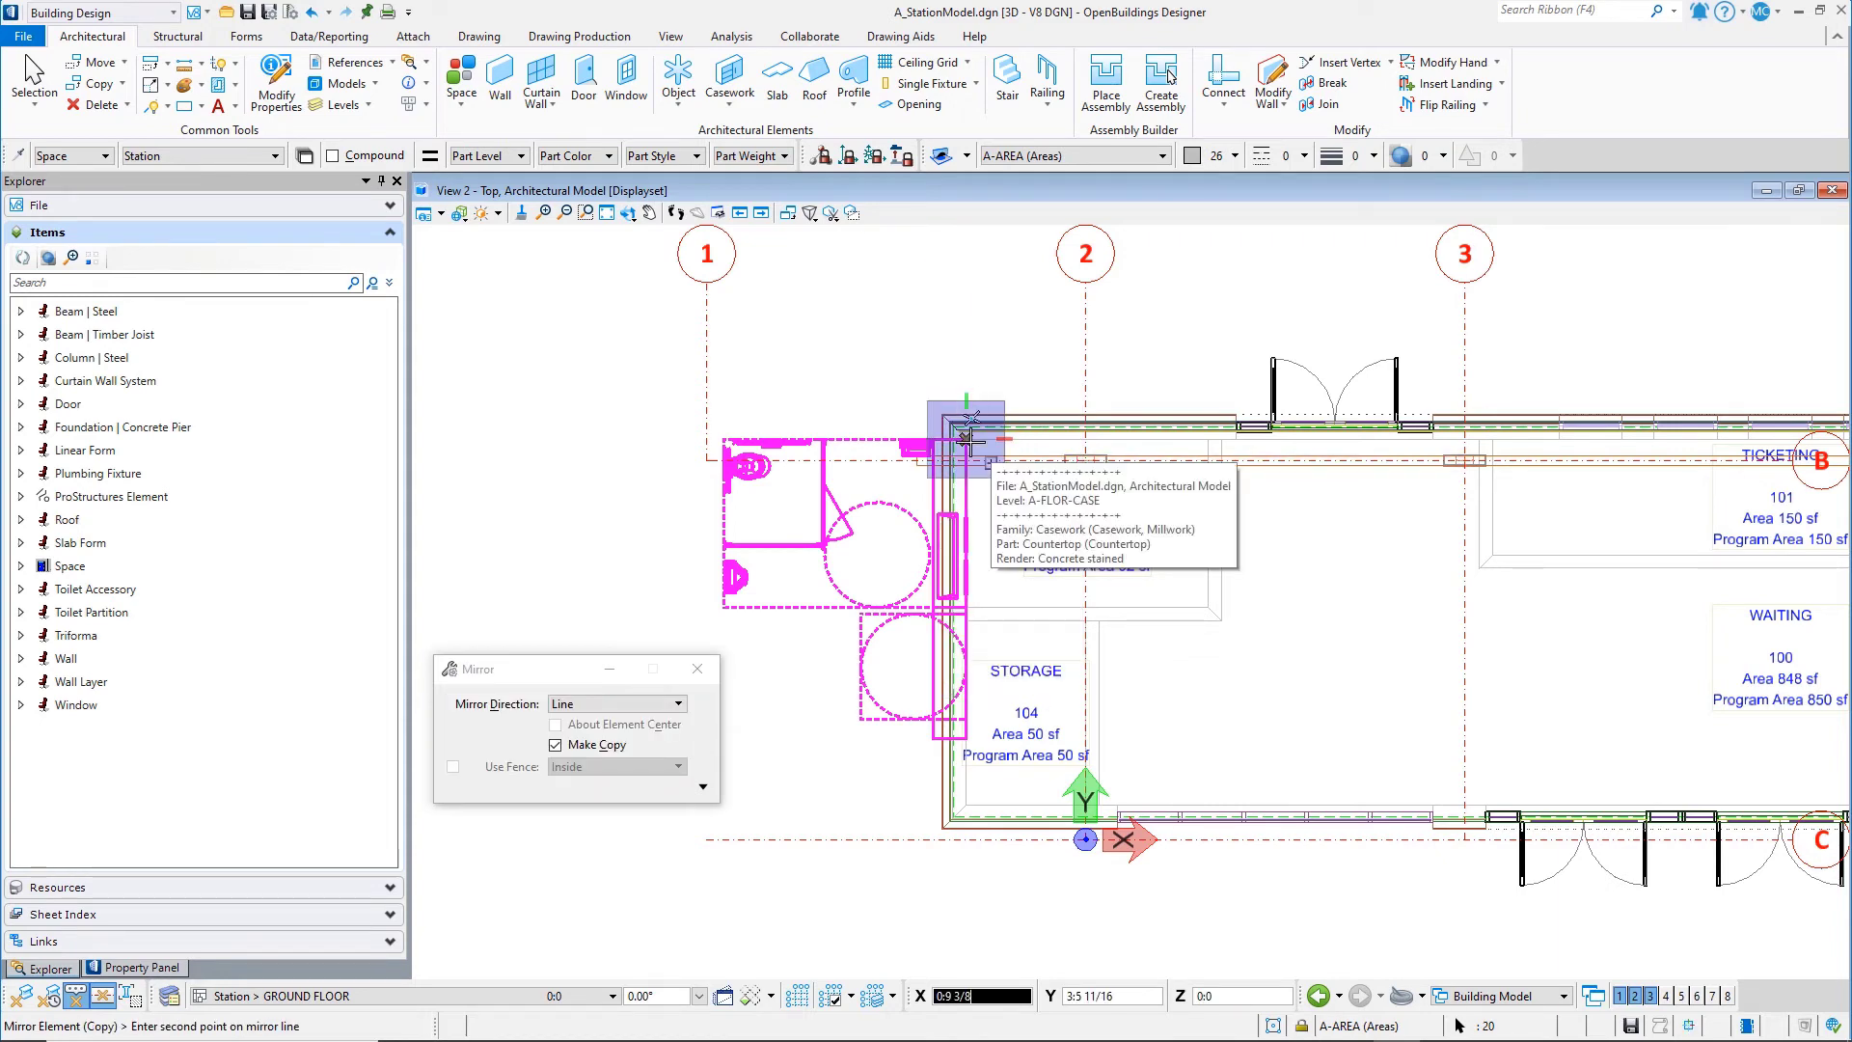
{"action": "key", "text": "Escape"}
{"action": "left_click", "coordinate": [979, 300]}
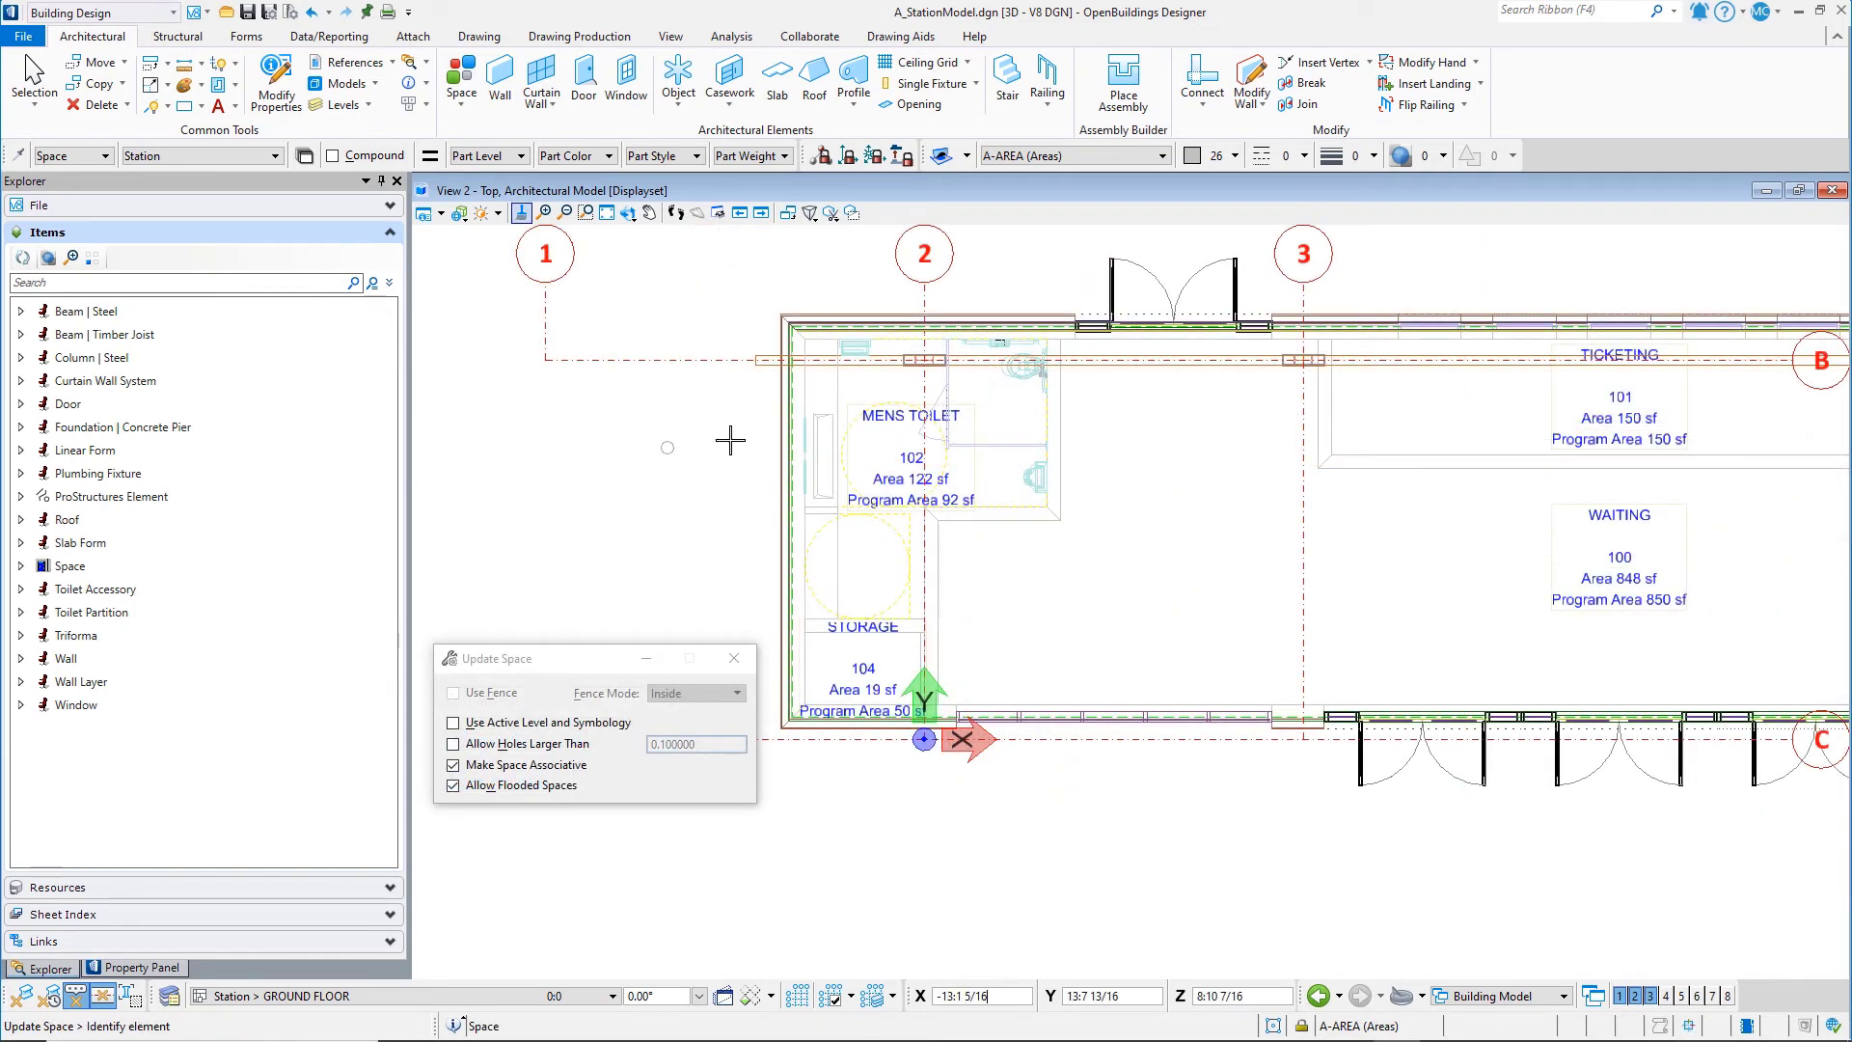
- Restore the multi-view layout and highlight the wall-mounted ADA toilets and the urinal among the model's plumbing fixtures
{"action": "left_click", "coordinate": [1797, 190]}
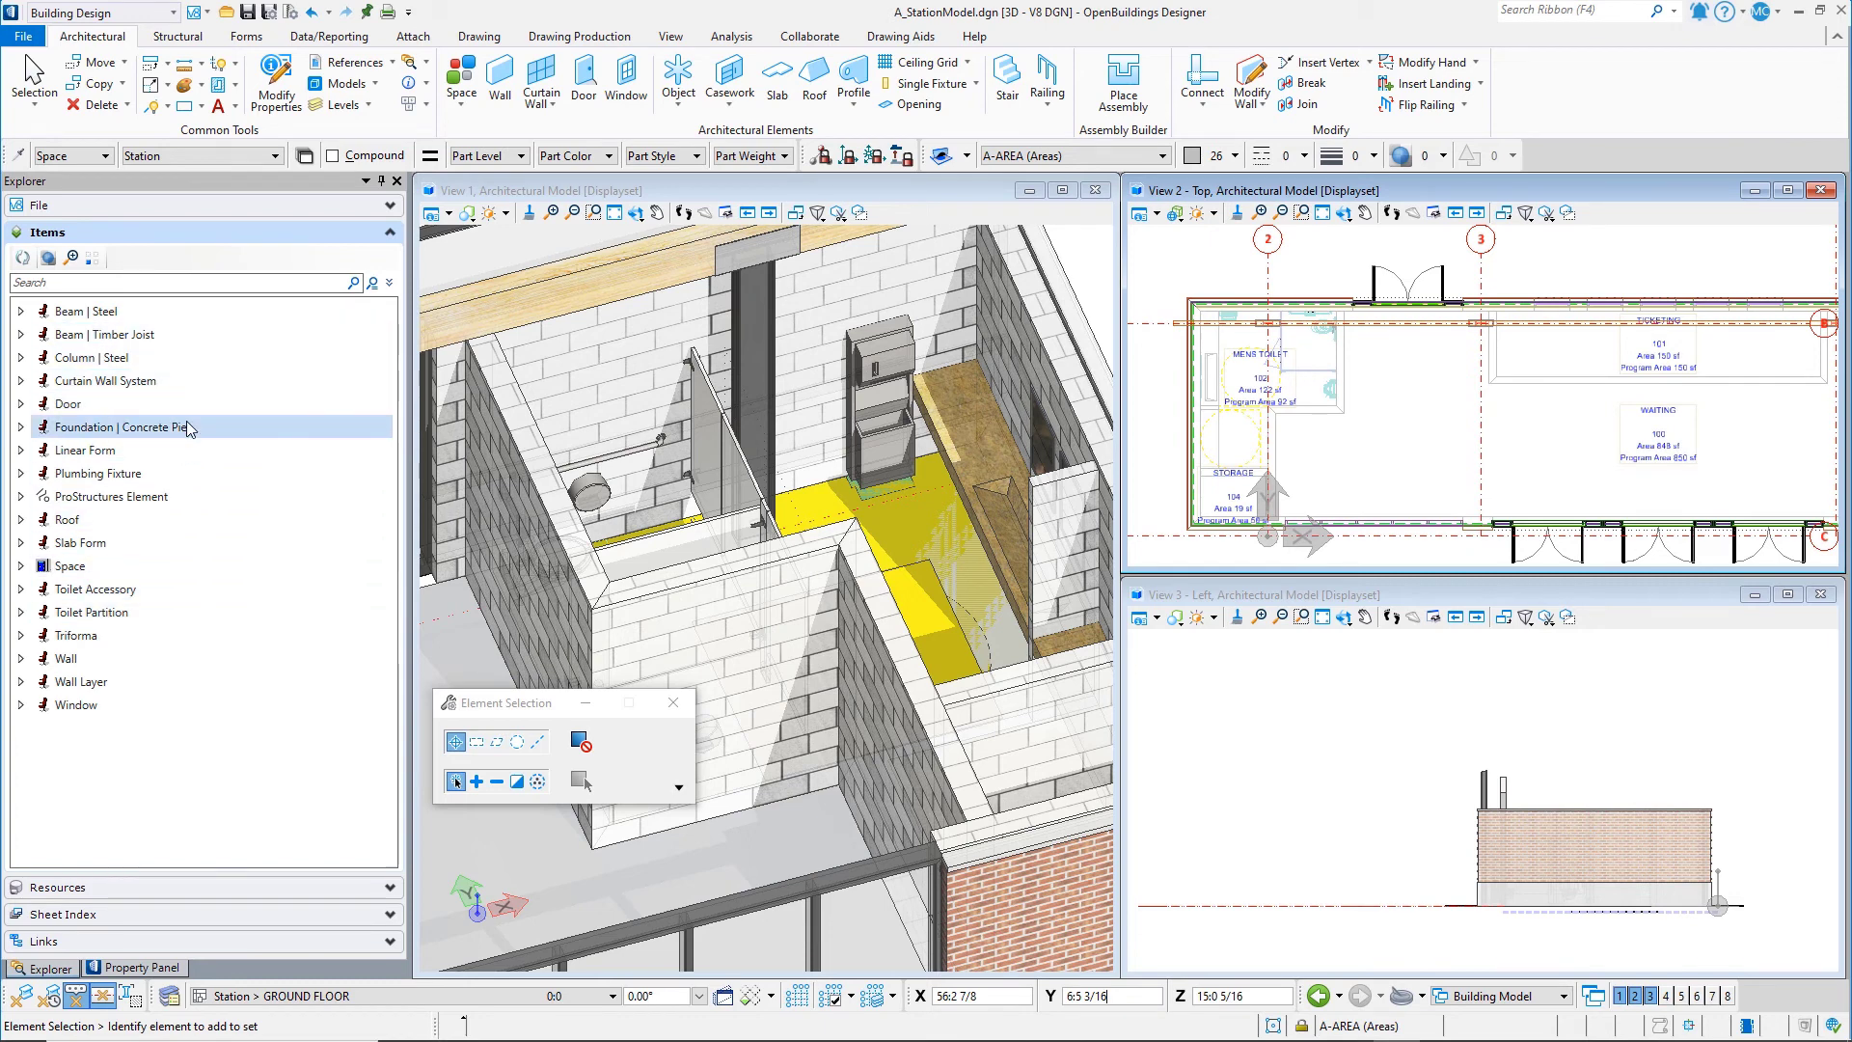
{"action": "left_click", "coordinate": [21, 474]}
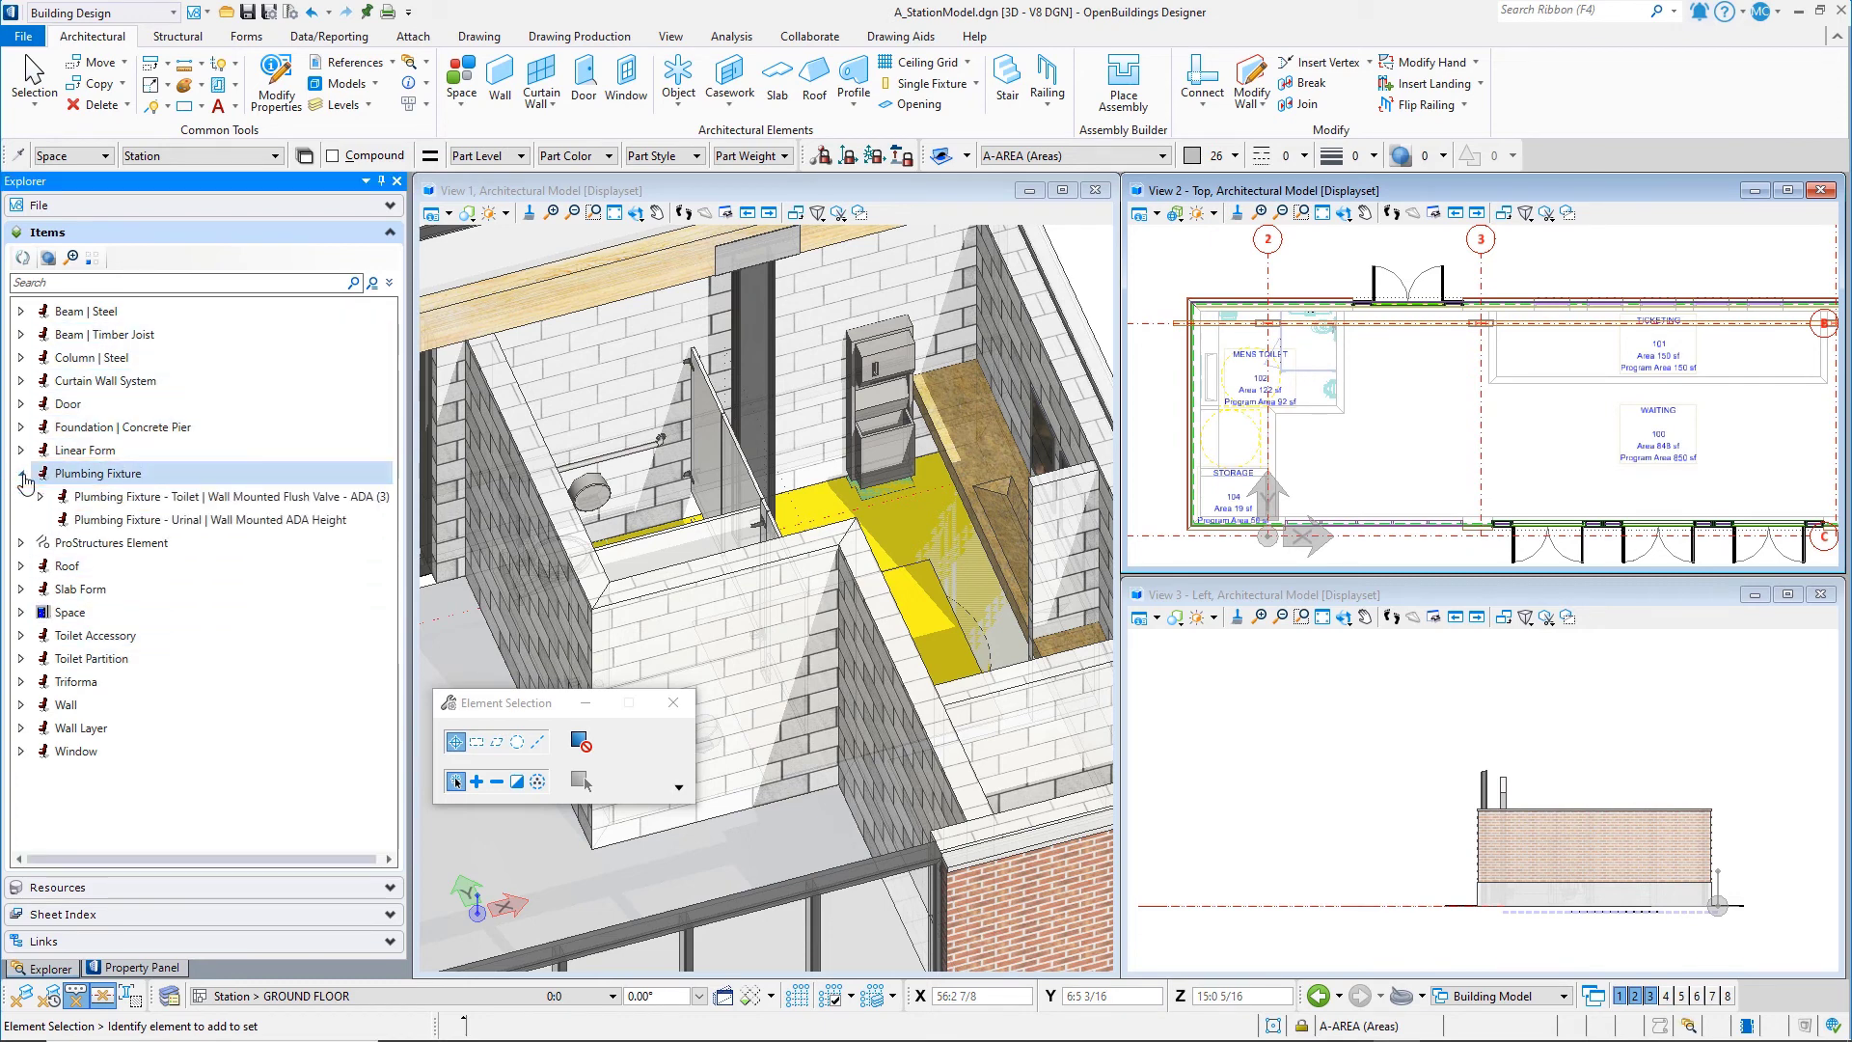
{"action": "left_click", "coordinate": [94, 498]}
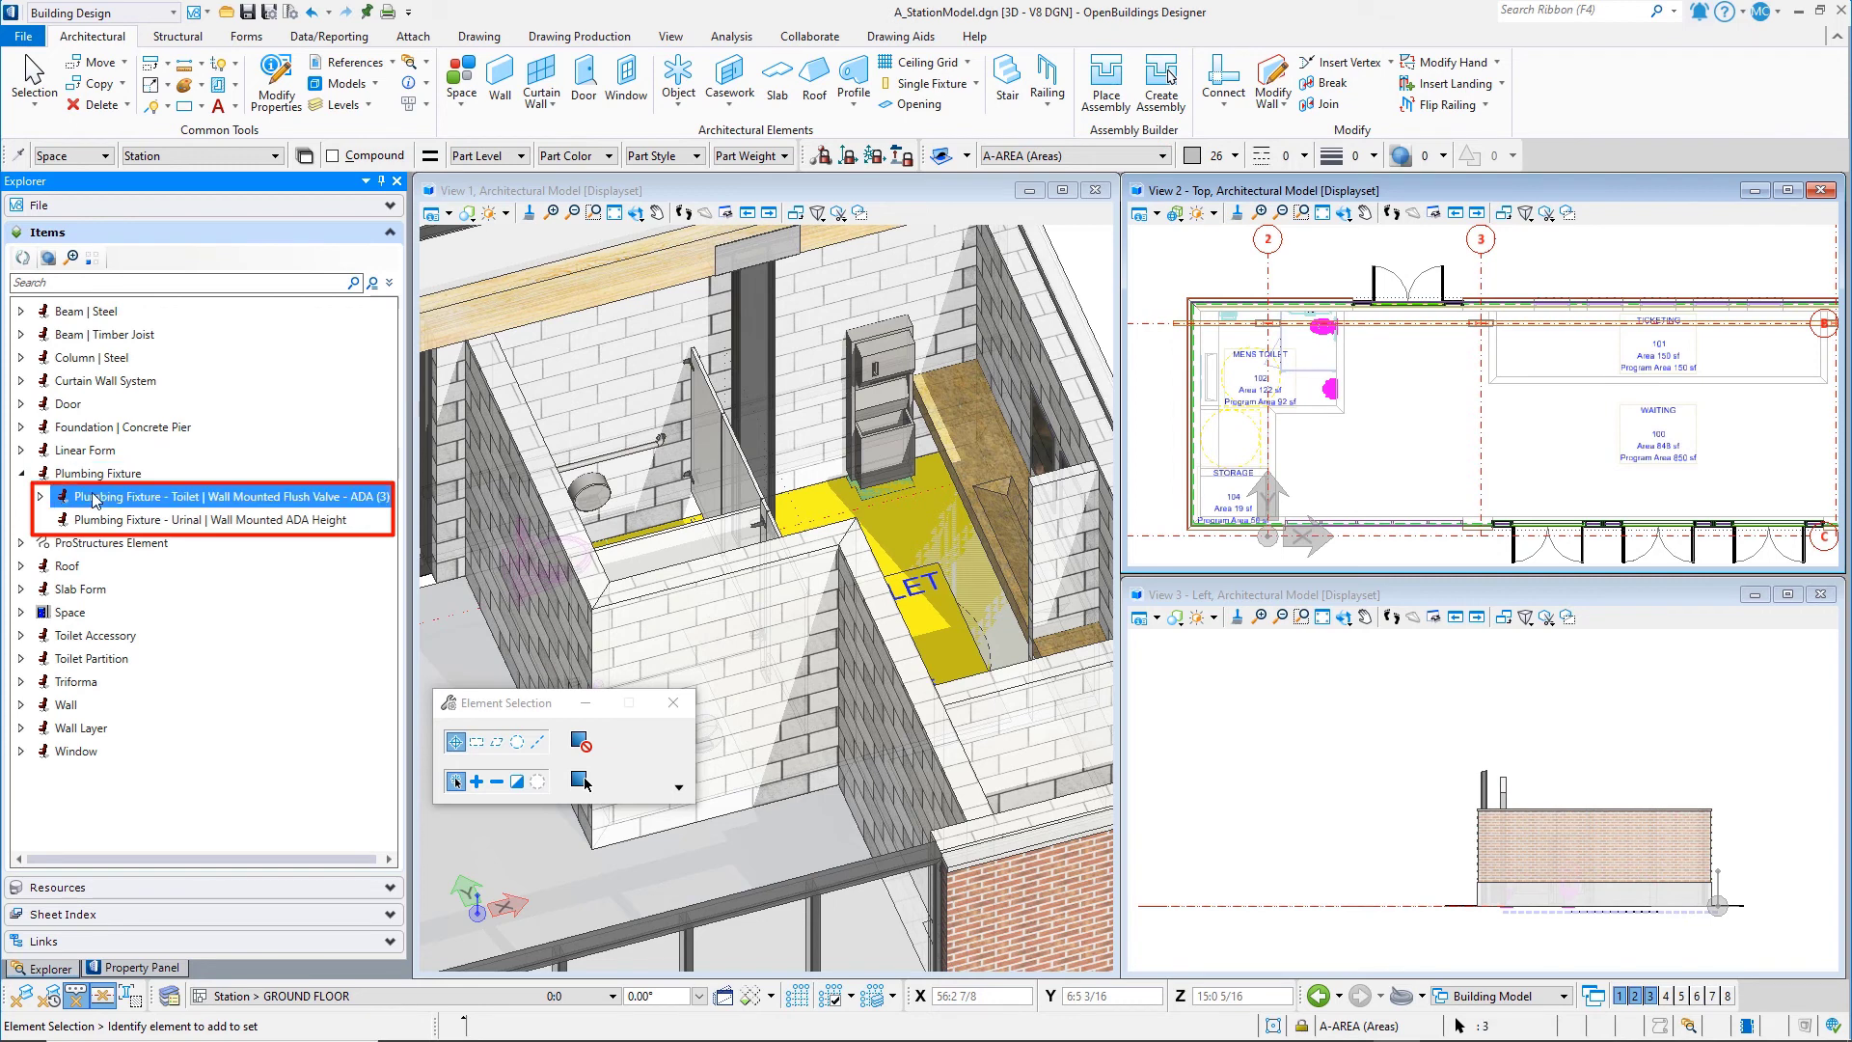
{"action": "left_click", "coordinate": [93, 522]}
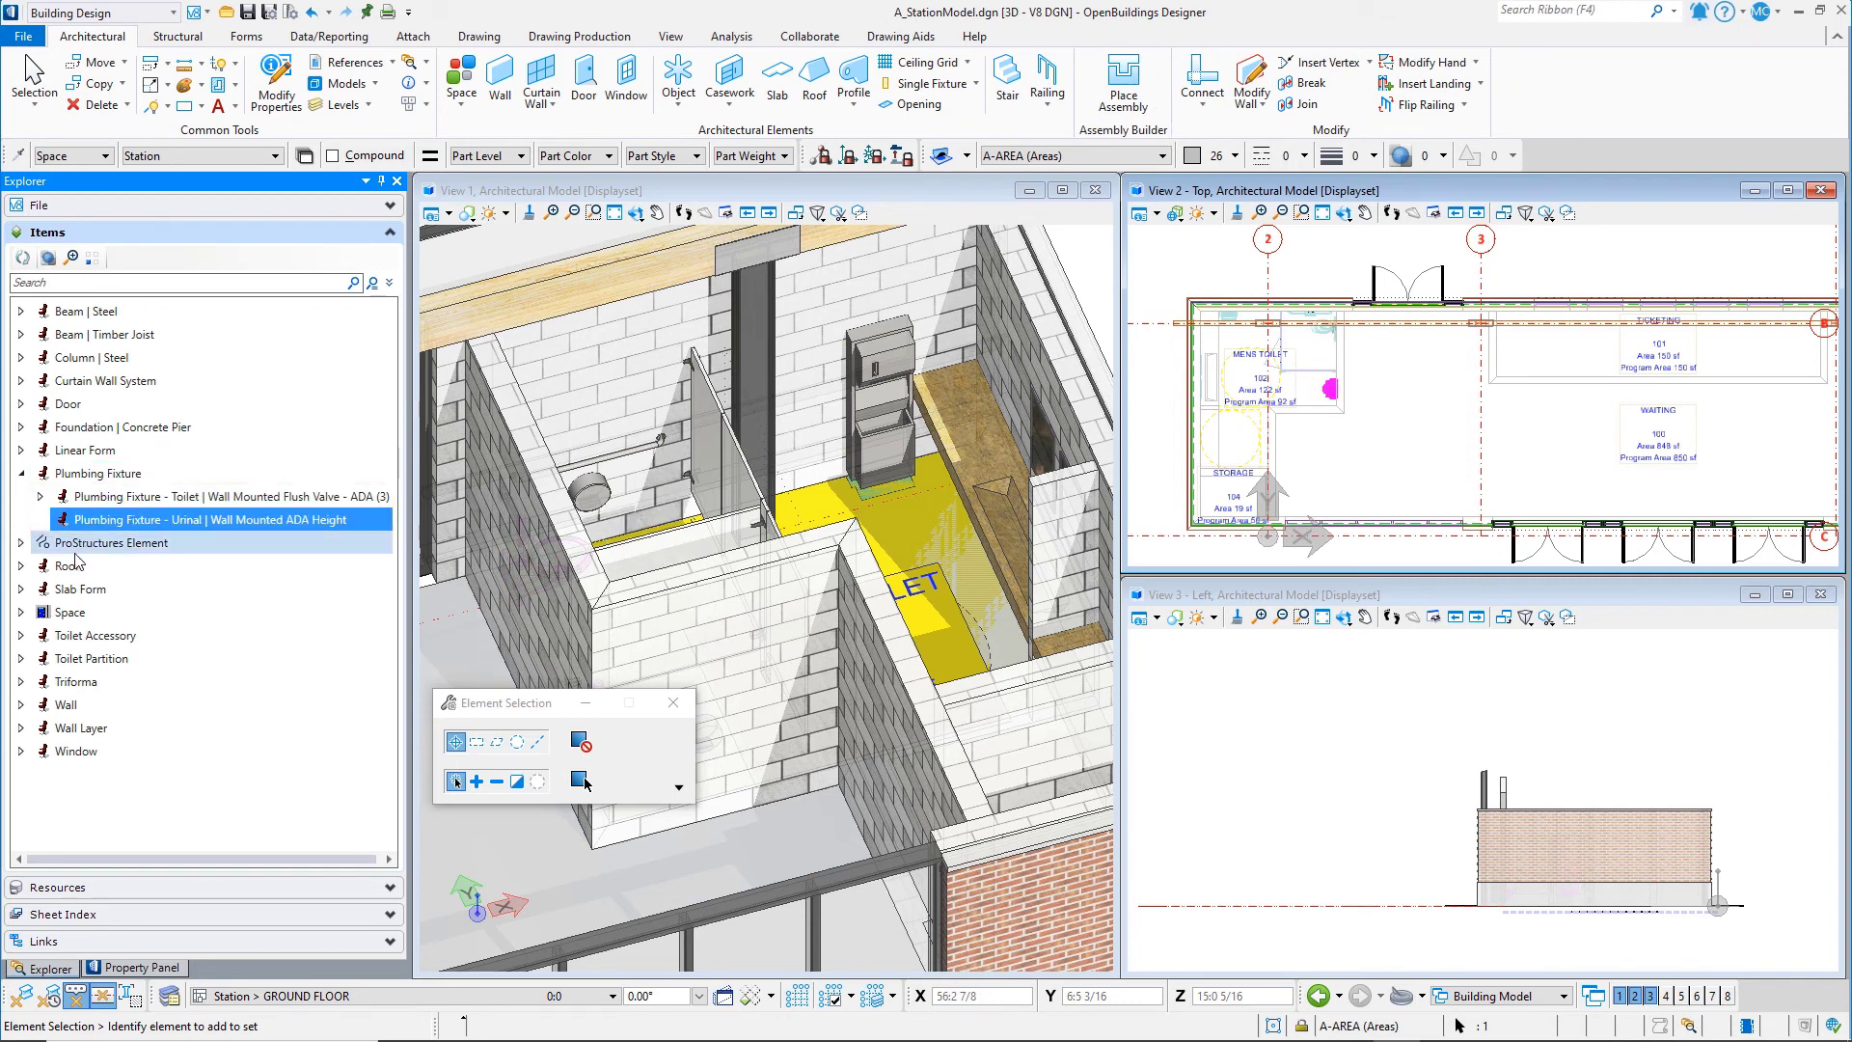
- Highlight the model's grab bars, paper towel and toilet paper dispensers, mirrors and toilet partitions in turn to examine the assembly parts
{"action": "left_click", "coordinate": [22, 635]}
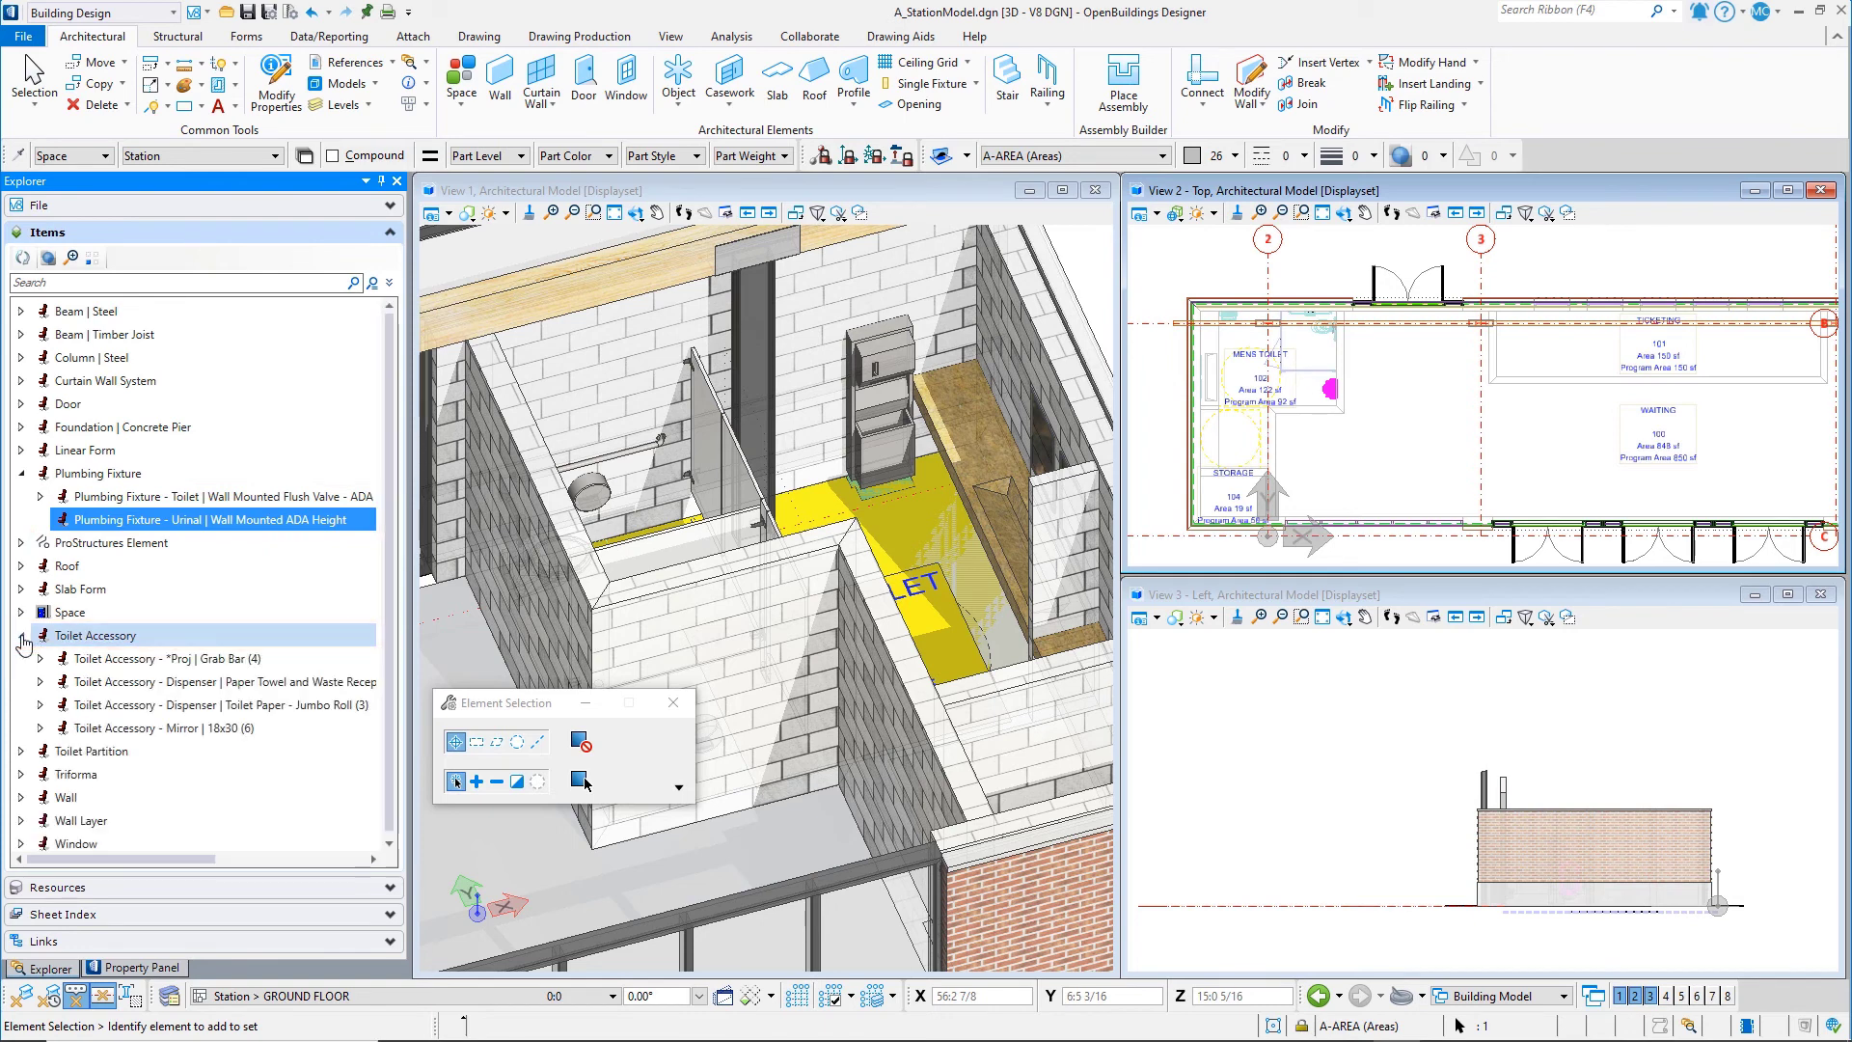
{"action": "left_click", "coordinate": [87, 657]}
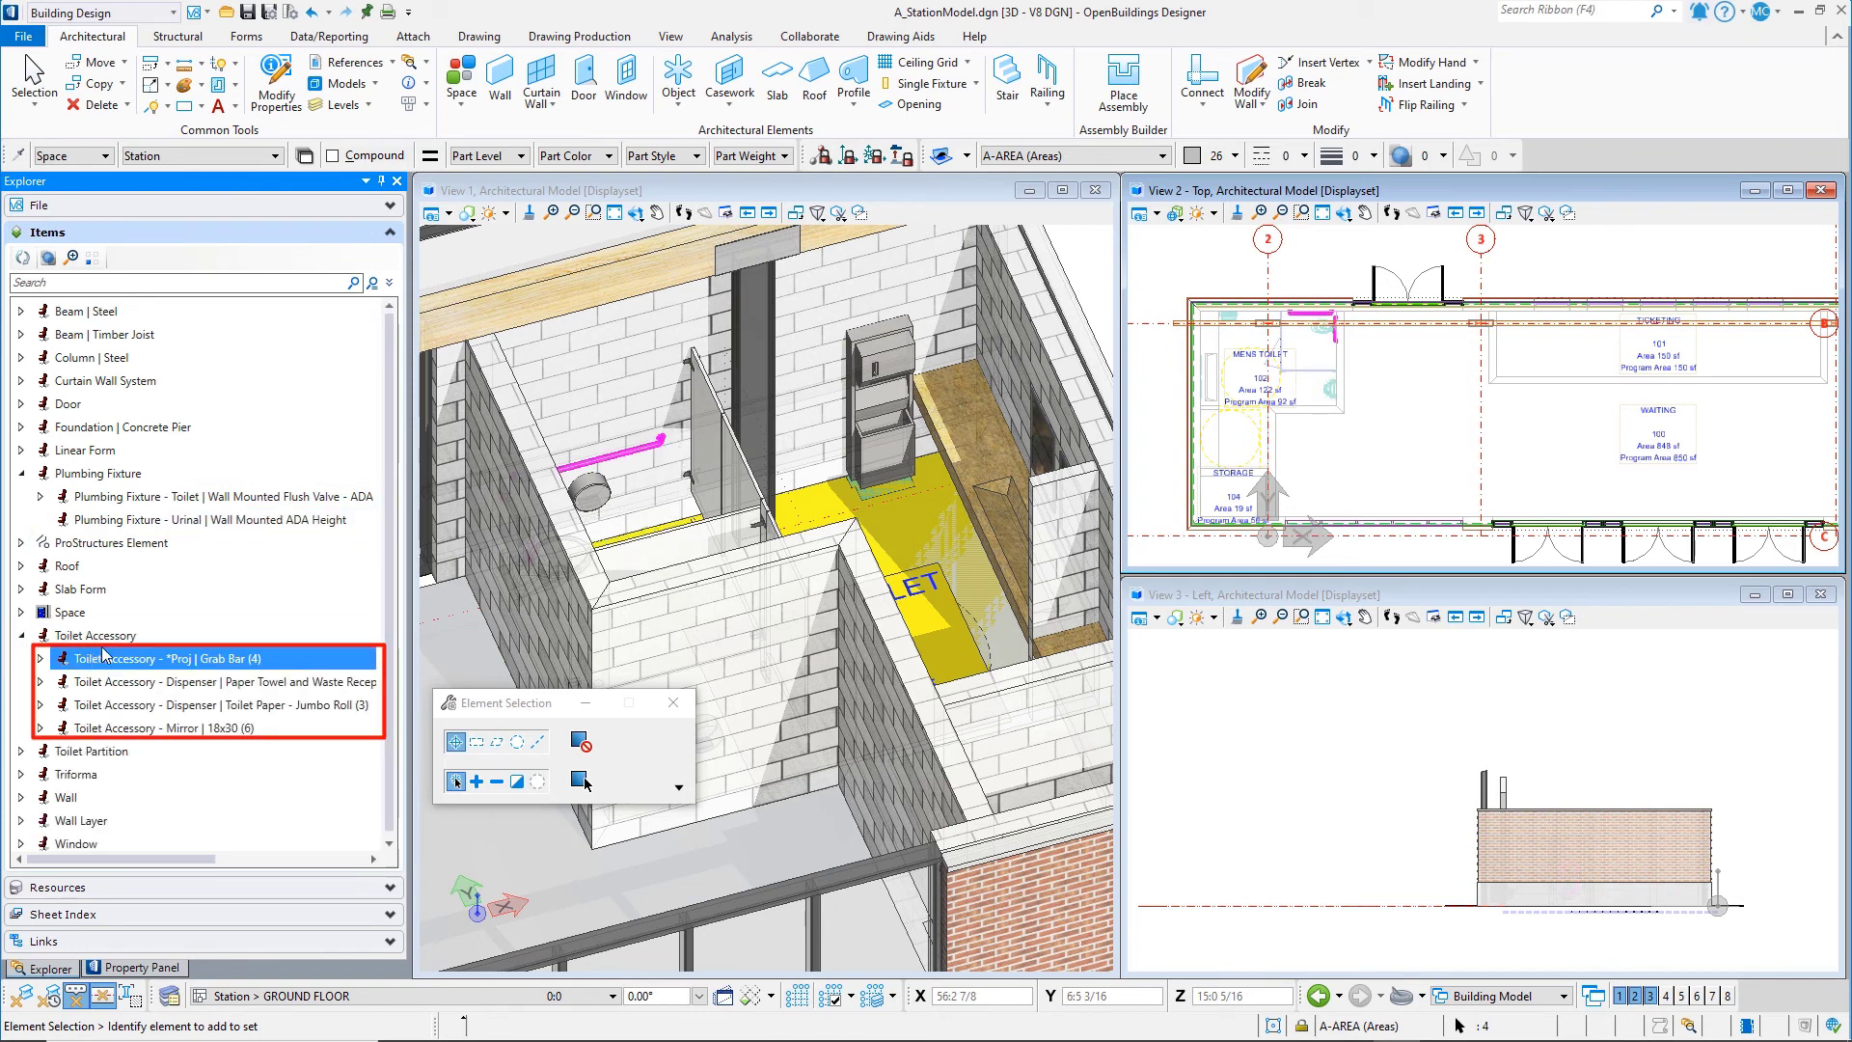
{"action": "left_click", "coordinate": [135, 683]}
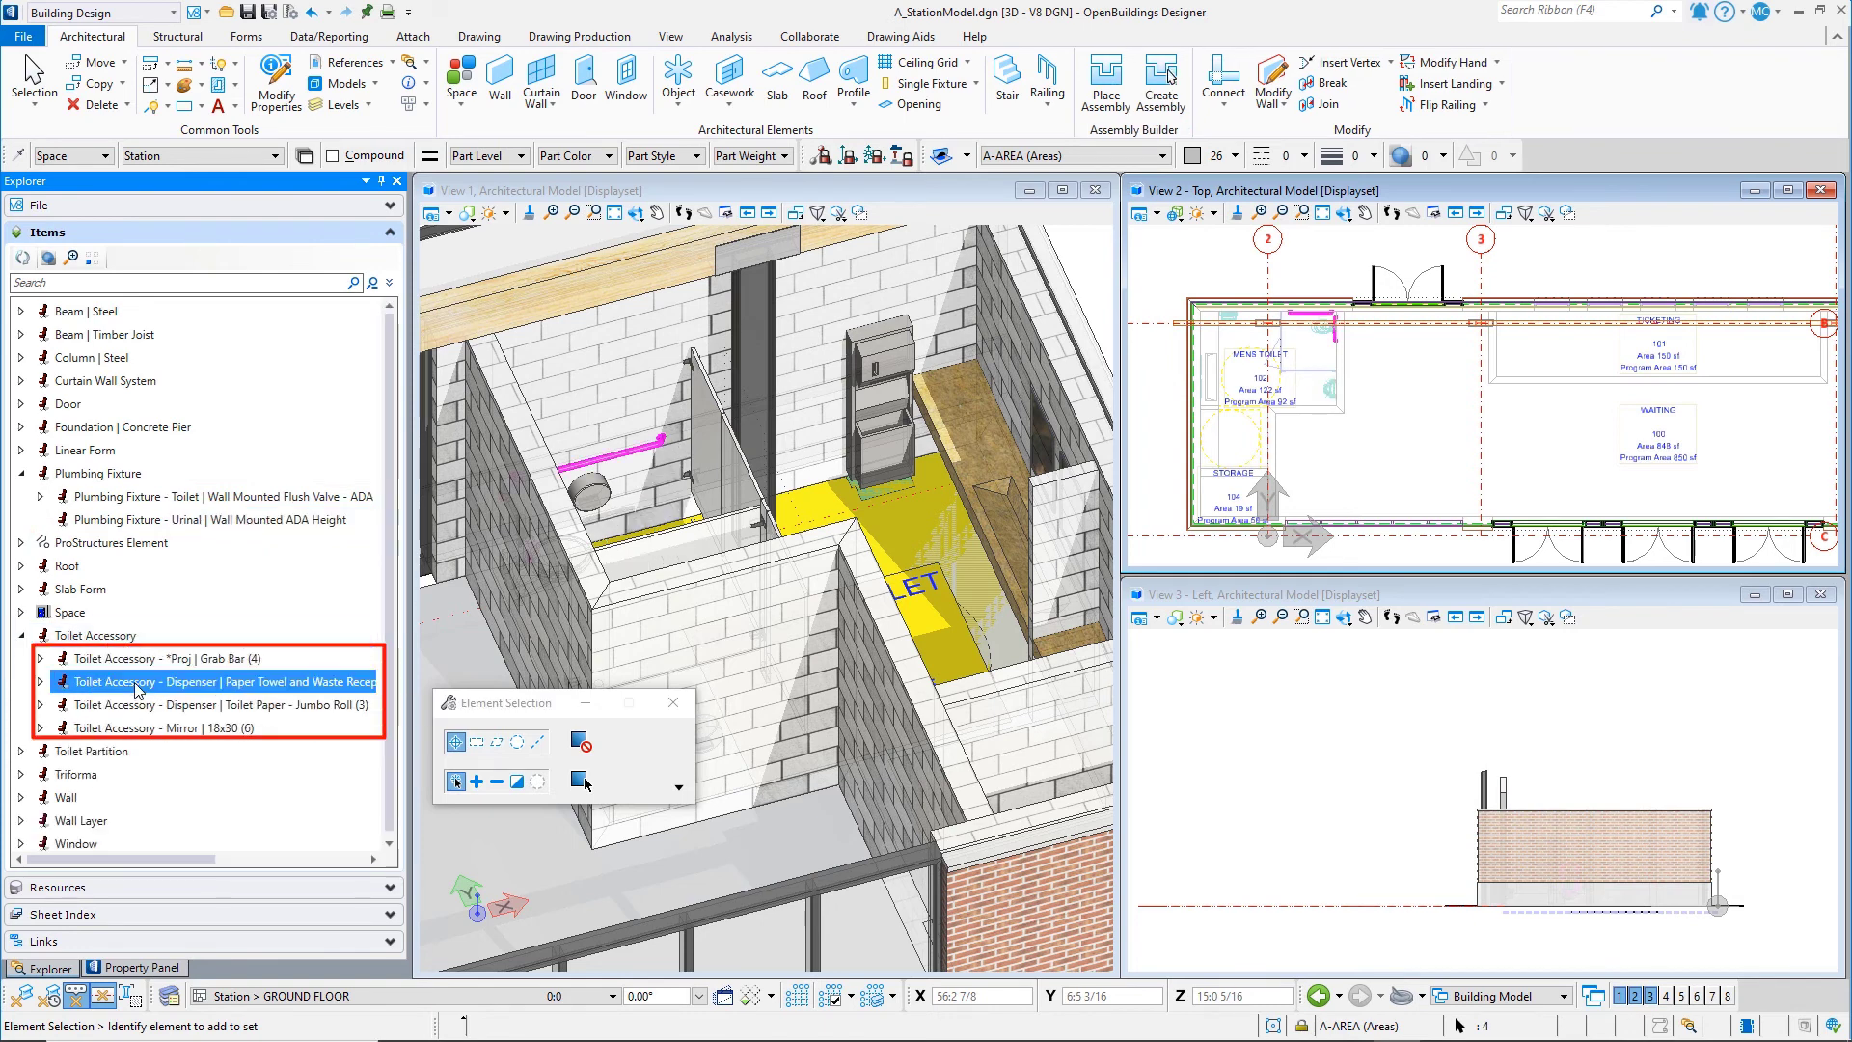
{"action": "left_click", "coordinate": [138, 705]}
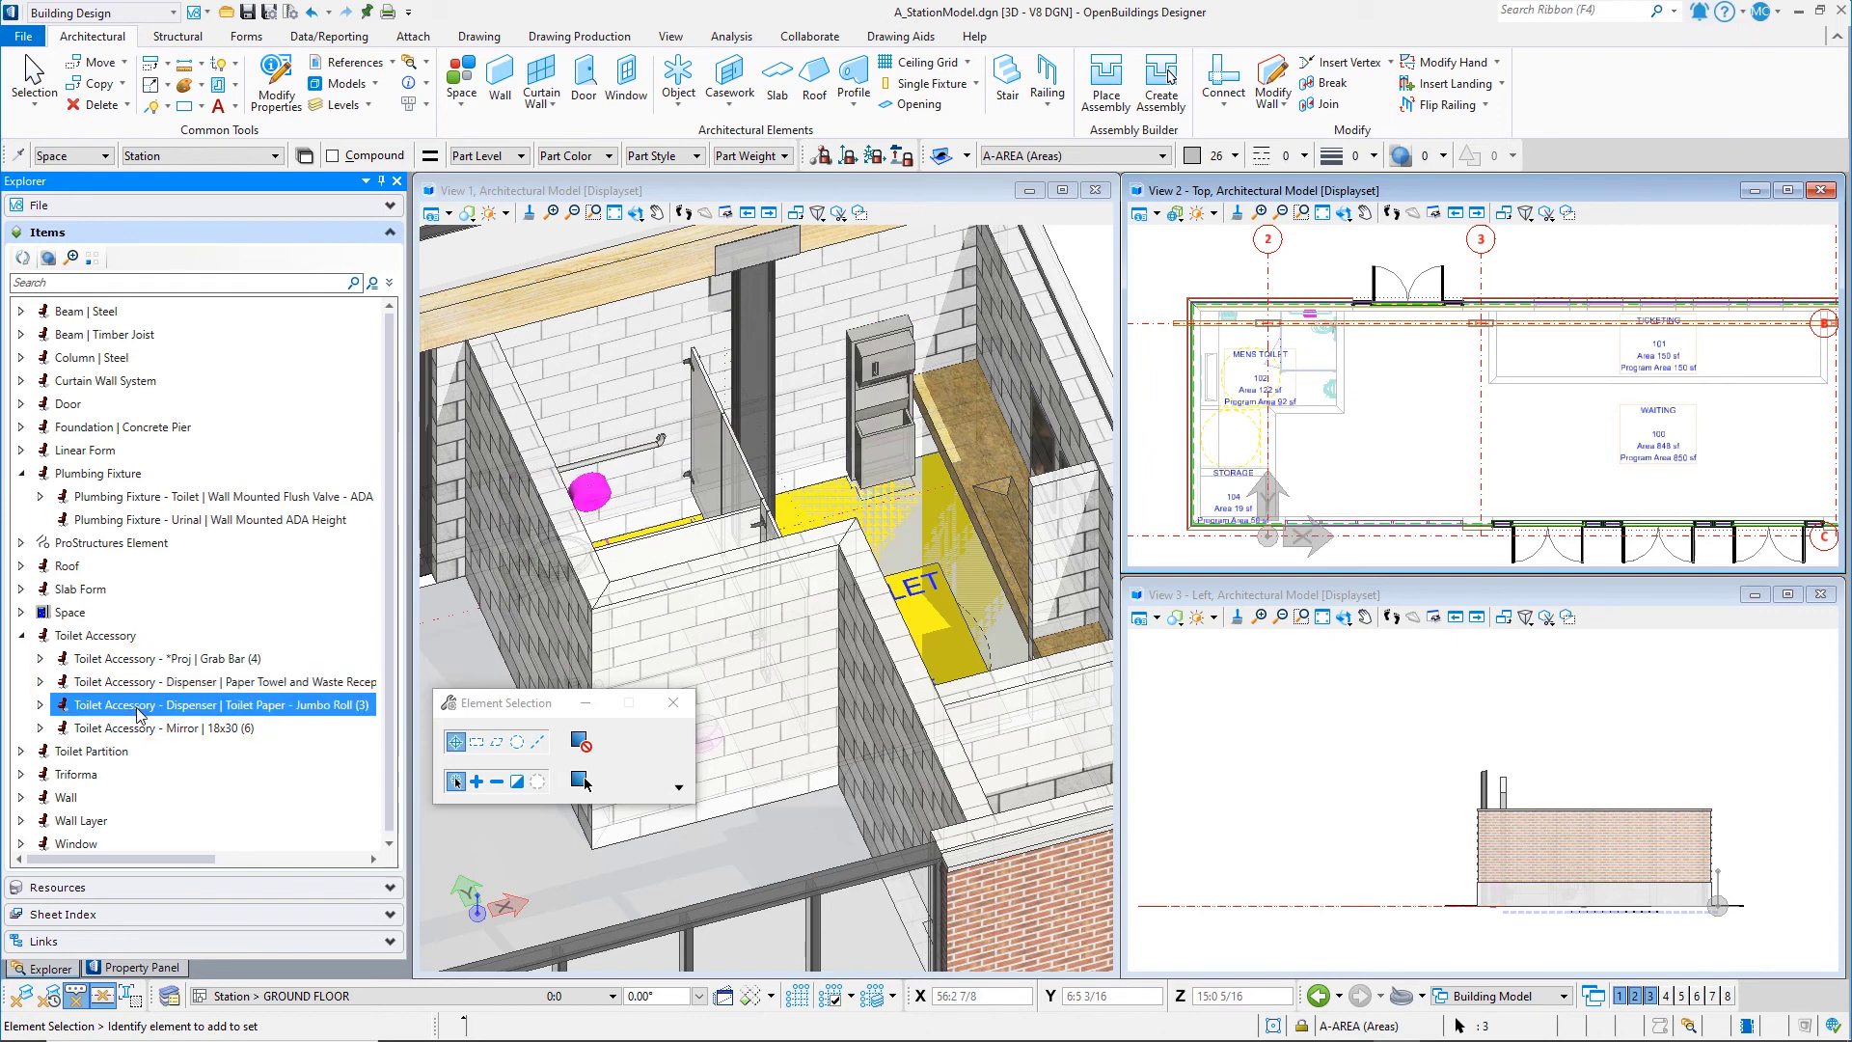
{"action": "left_click", "coordinate": [138, 728]}
{"action": "left_click", "coordinate": [106, 751]}
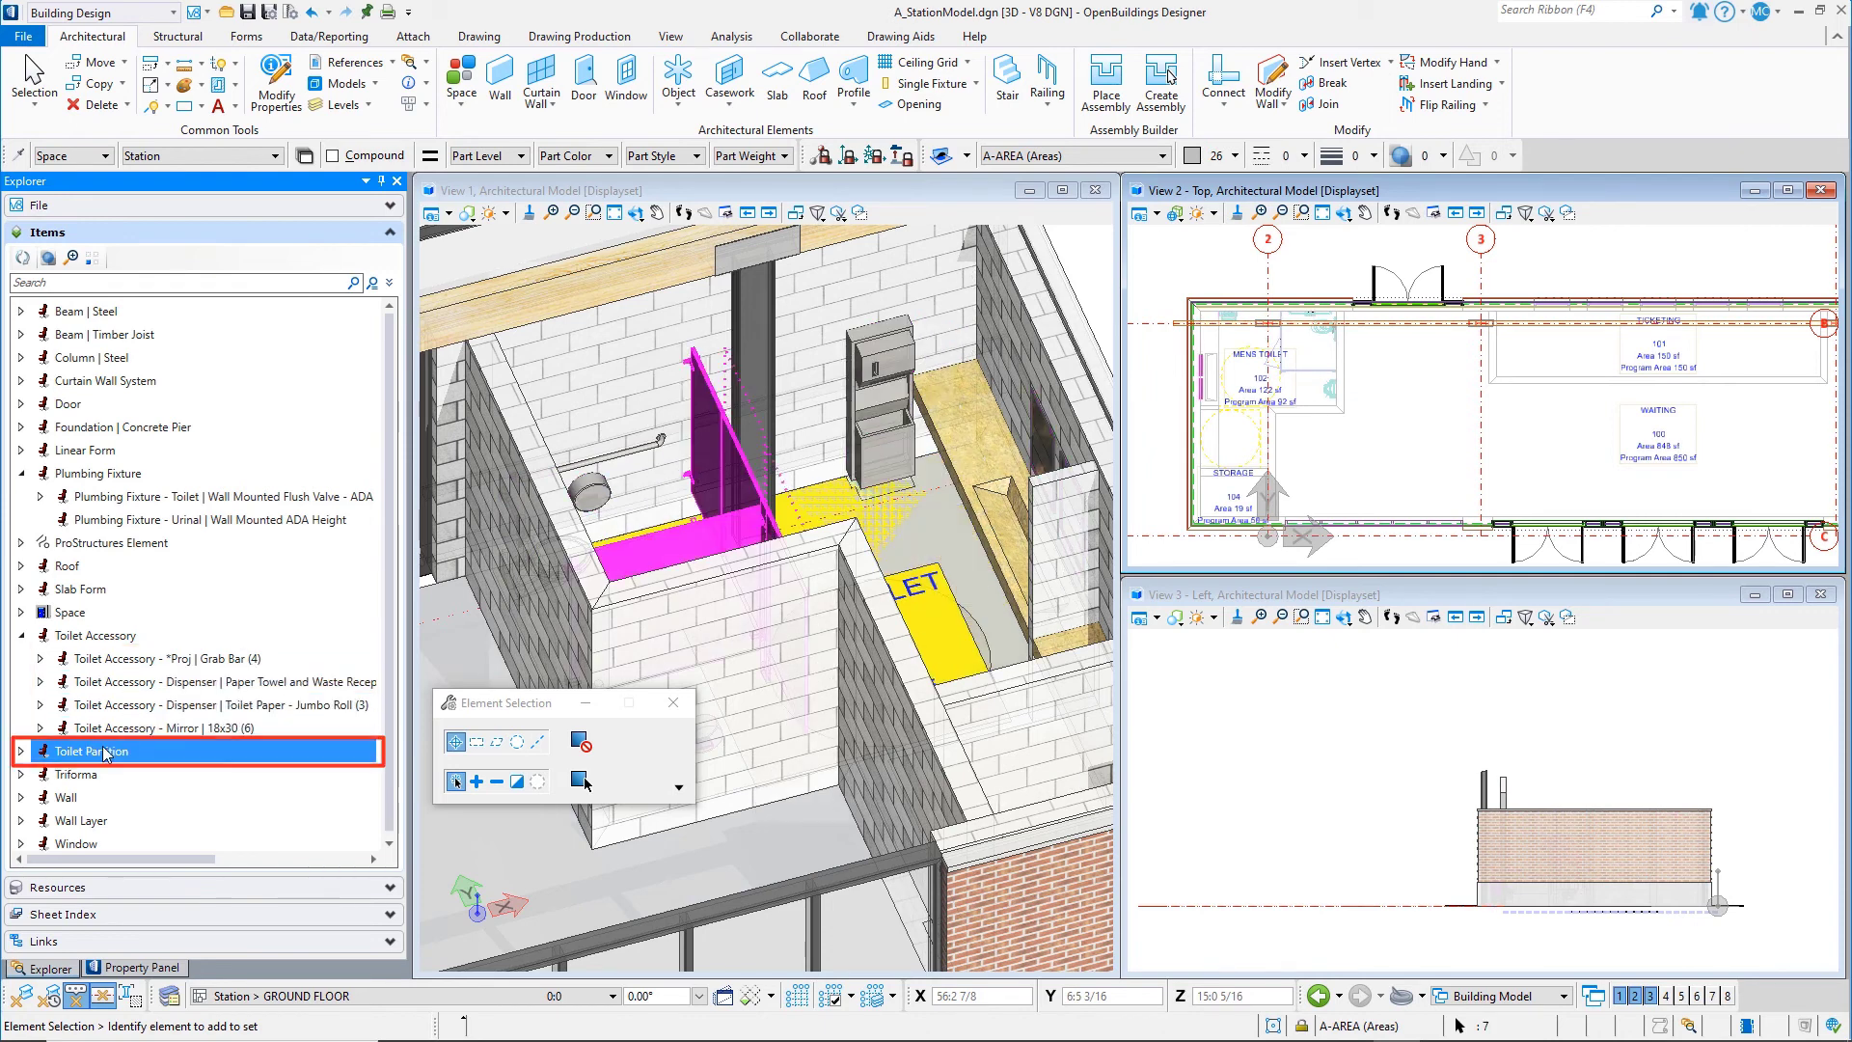